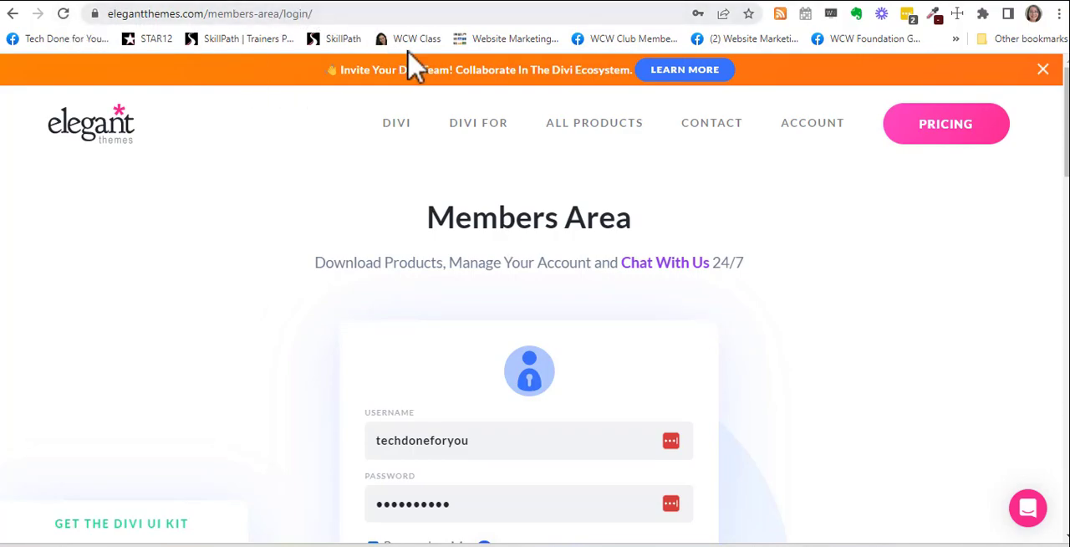
Step: Log in to the Elegant Themes members area and download the Divi Builder plugin
{"action": "scroll", "coordinate": [878, 310], "scroll_direction": "down", "scroll_amount": 2}
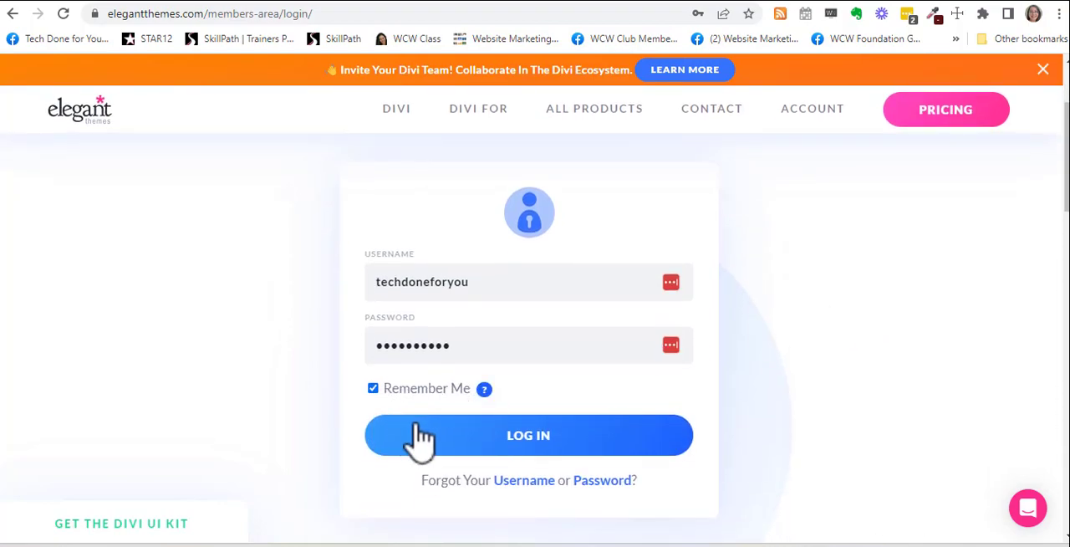
{"action": "left_click", "coordinate": [493, 449]}
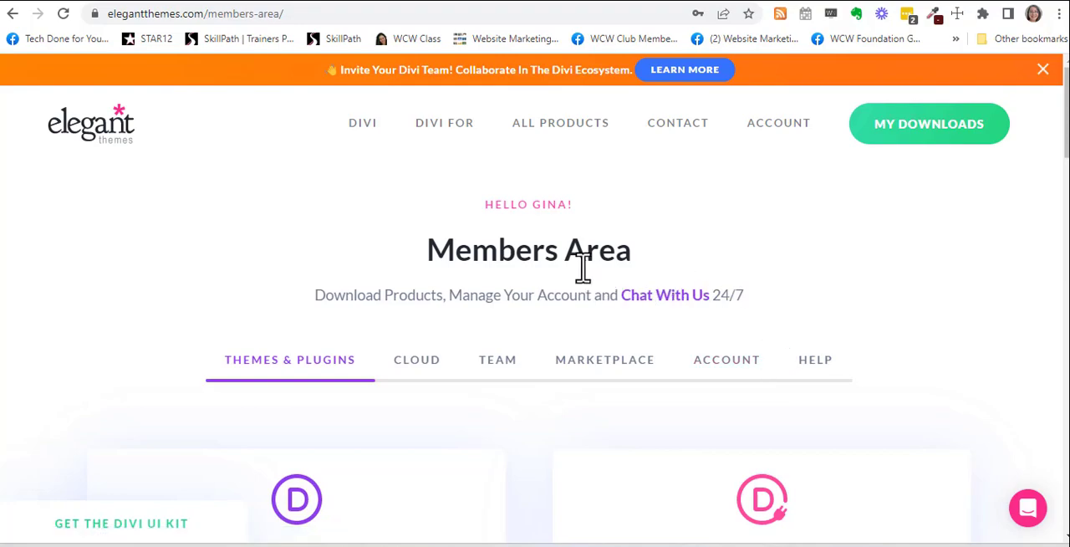
{"action": "scroll", "coordinate": [743, 268], "scroll_direction": "down", "scroll_amount": 2}
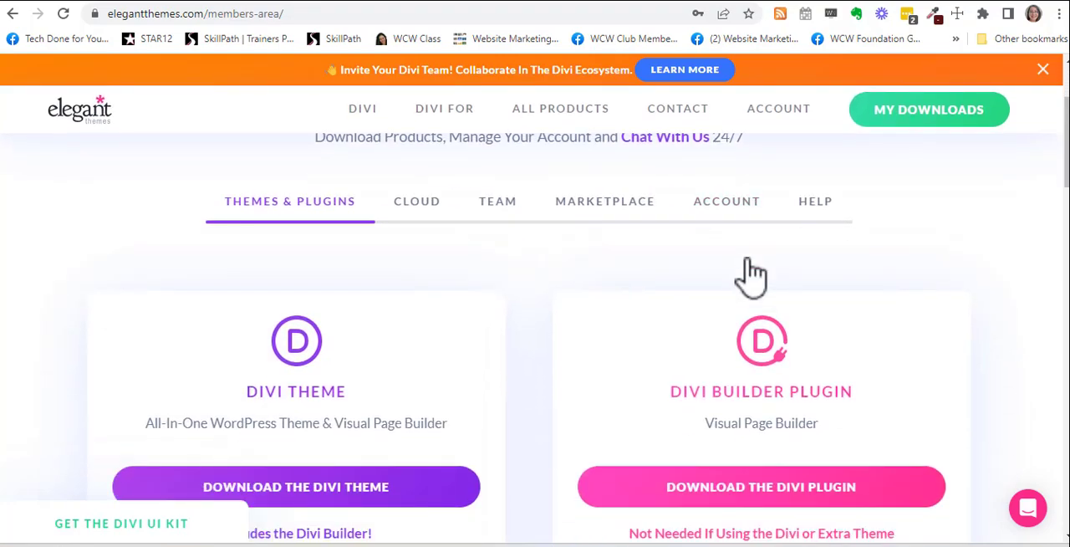
{"action": "scroll", "coordinate": [750, 276], "scroll_direction": "down", "scroll_amount": 1}
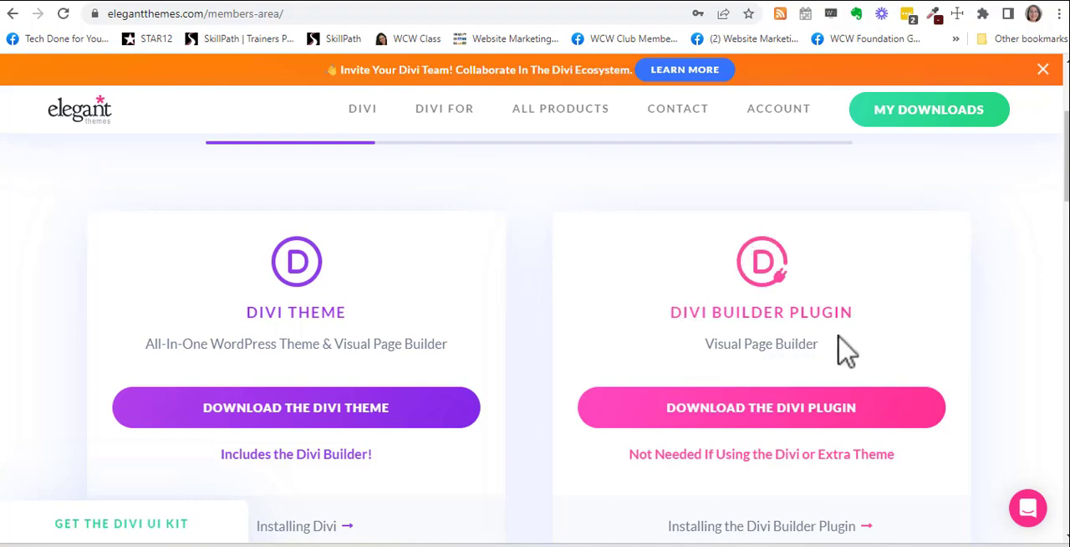
{"action": "left_click", "coordinate": [836, 407]}
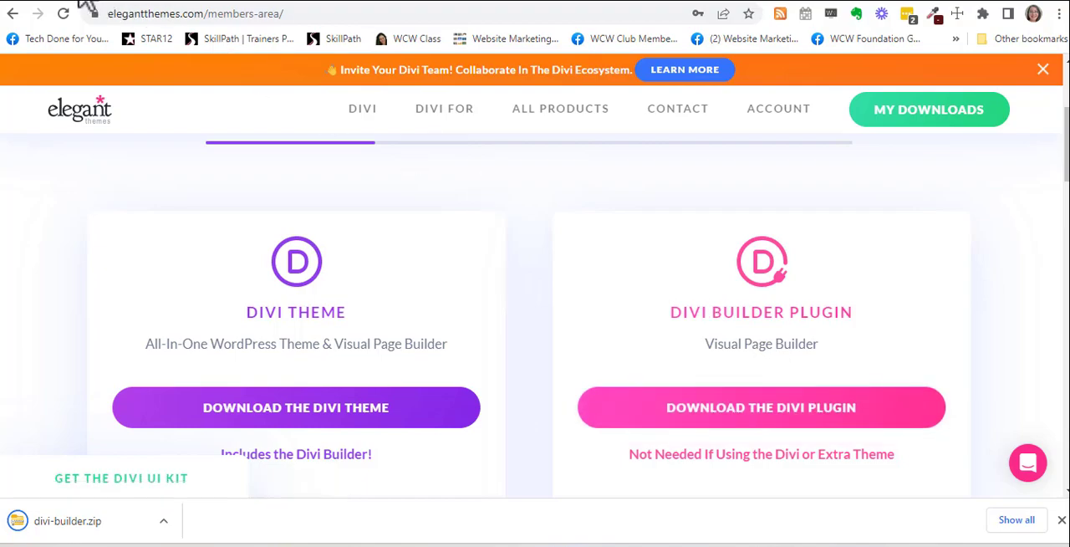
Step: Switch to the WordPress site and open the page for adding new plugins from its admin dashboard
{"action": "left_click", "coordinate": [84, 2]}
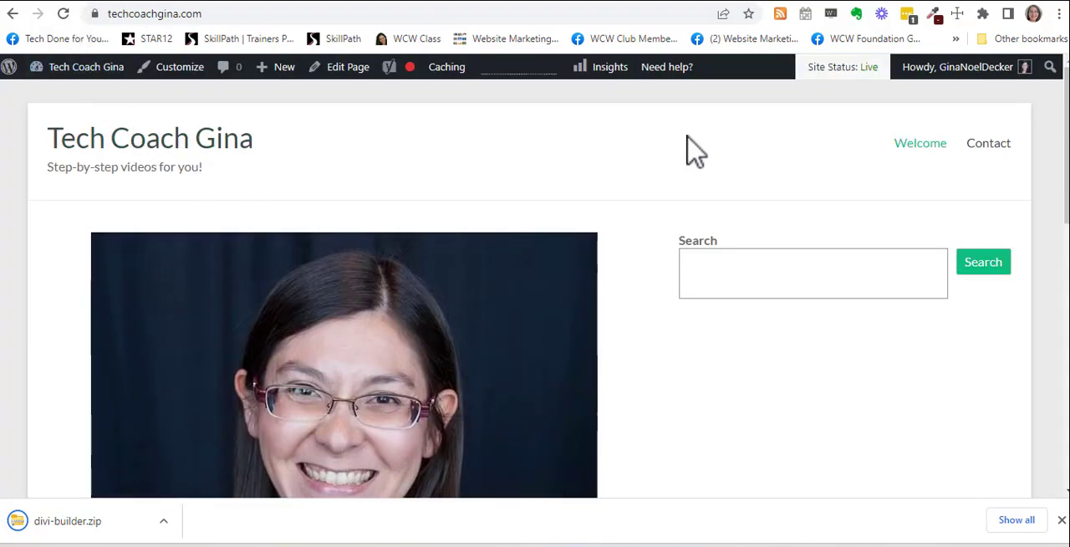
{"action": "scroll", "coordinate": [698, 155], "scroll_direction": "down", "scroll_amount": 9}
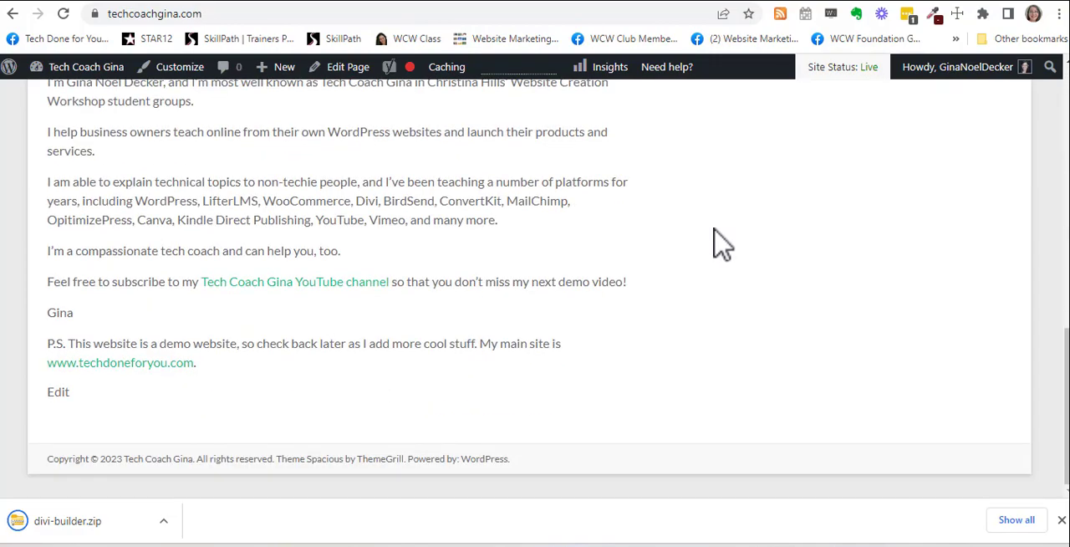
{"action": "scroll", "coordinate": [719, 243], "scroll_direction": "up", "scroll_amount": 10}
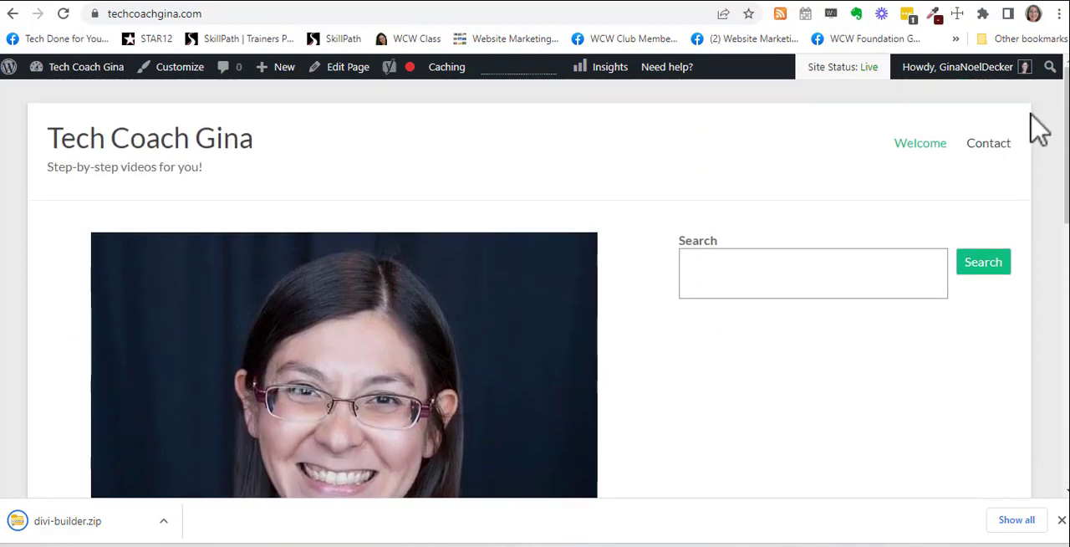
{"action": "mouse_move", "coordinate": [78, 70]}
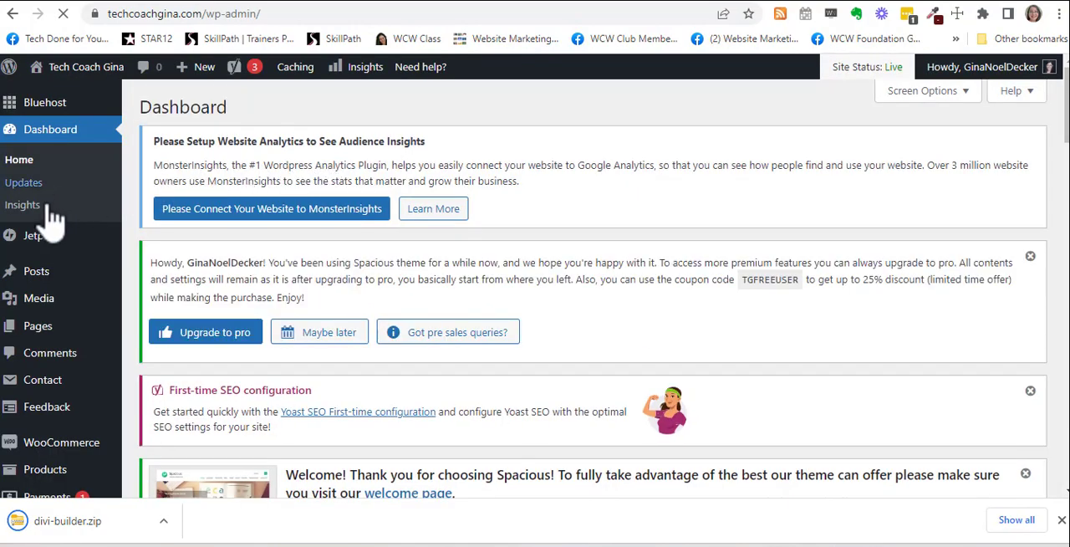
{"action": "scroll", "coordinate": [50, 222], "scroll_direction": "down", "scroll_amount": 3}
{"action": "scroll", "coordinate": [50, 221], "scroll_direction": "down", "scroll_amount": 3}
{"action": "mouse_move", "coordinate": [52, 309]}
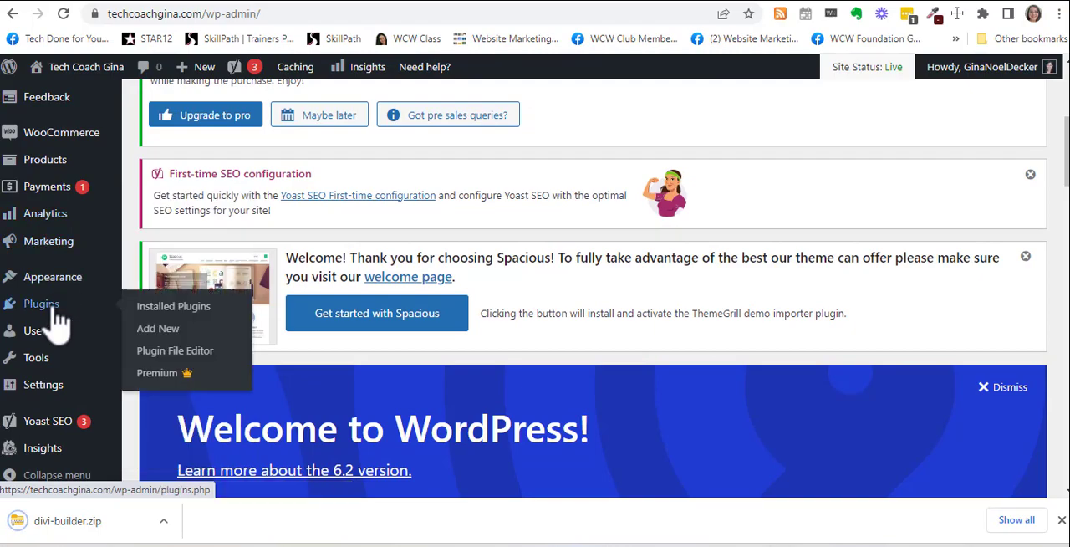
{"action": "left_click", "coordinate": [184, 333]}
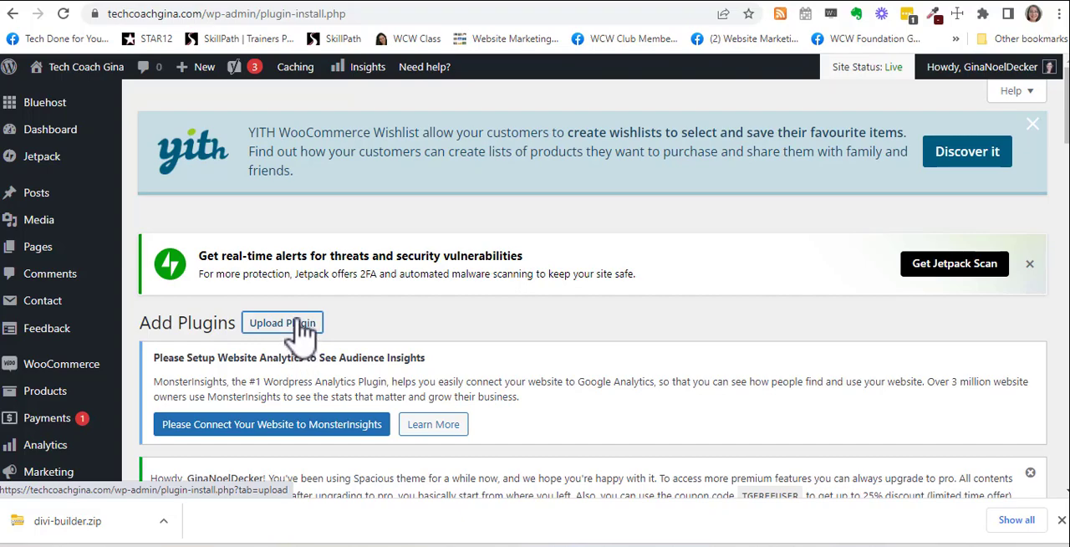
Step: Upload divi-builder.zip from the Downloads folder as a plugin and install it
{"action": "scroll", "coordinate": [540, 284], "scroll_direction": "down", "scroll_amount": 3}
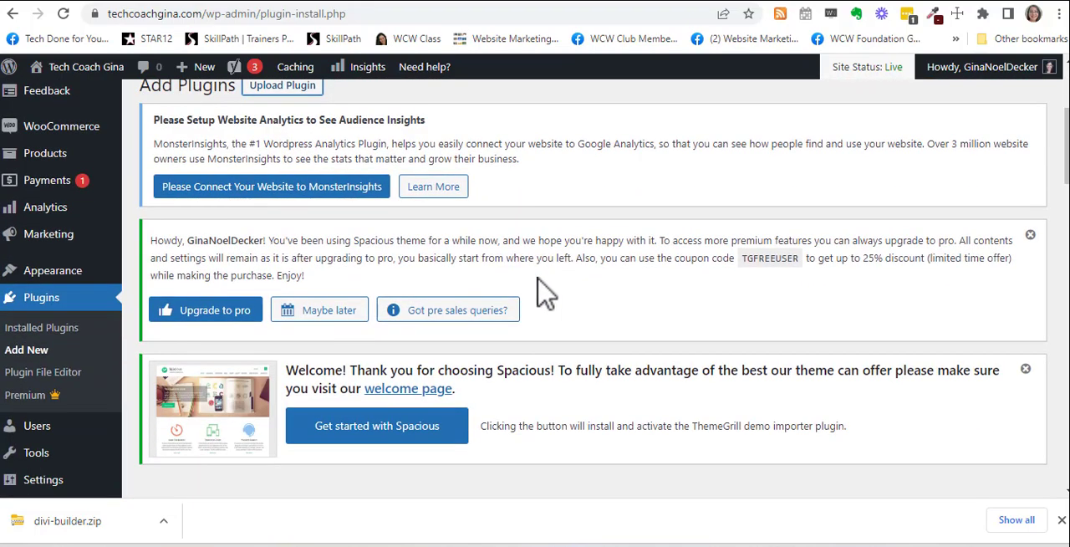
{"action": "scroll", "coordinate": [546, 292], "scroll_direction": "down", "scroll_amount": 2}
{"action": "scroll", "coordinate": [573, 346], "scroll_direction": "down", "scroll_amount": 1}
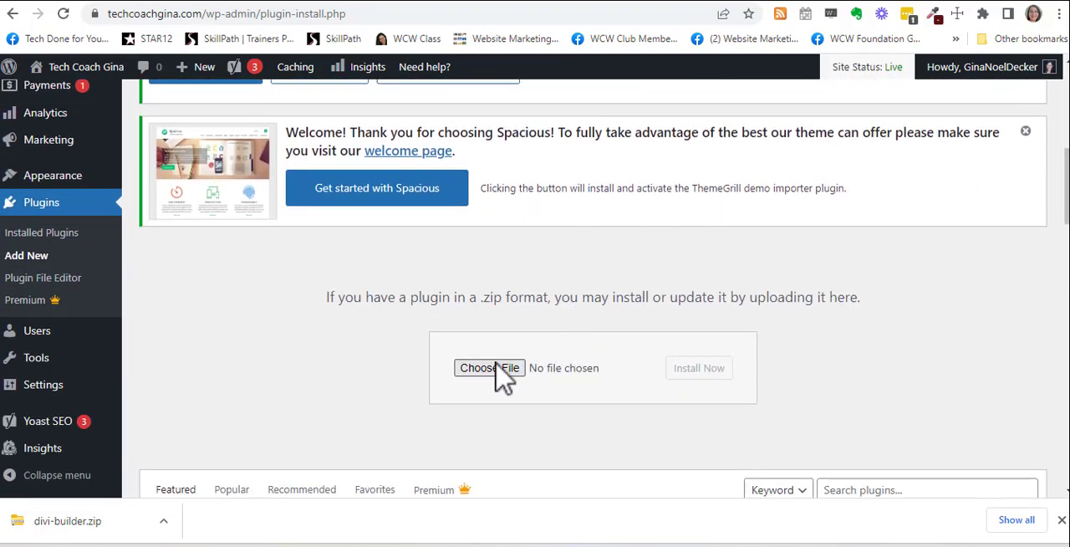
{"action": "left_click", "coordinate": [491, 370]}
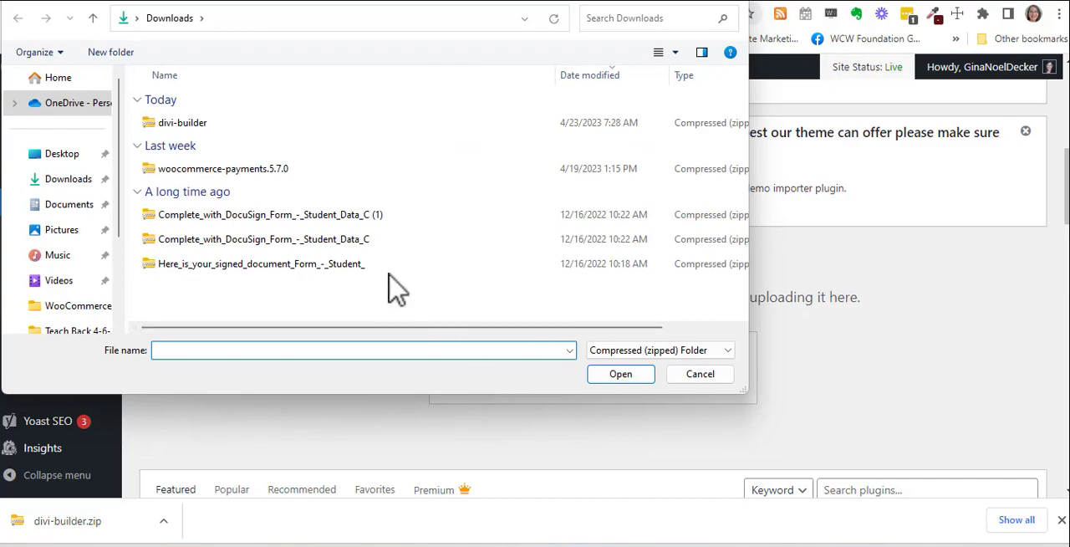
{"action": "left_click", "coordinate": [209, 136]}
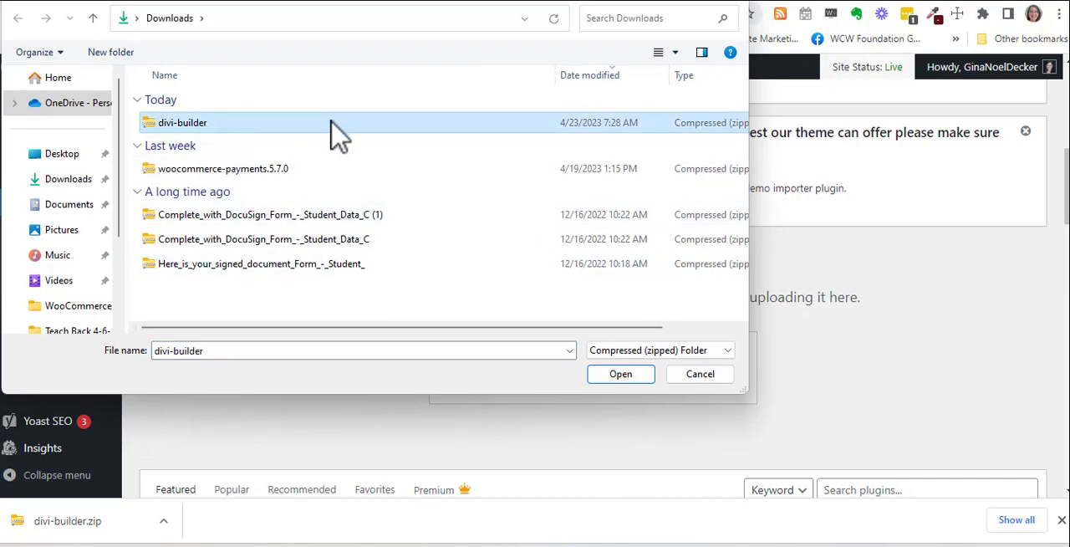
{"action": "left_click", "coordinate": [620, 375]}
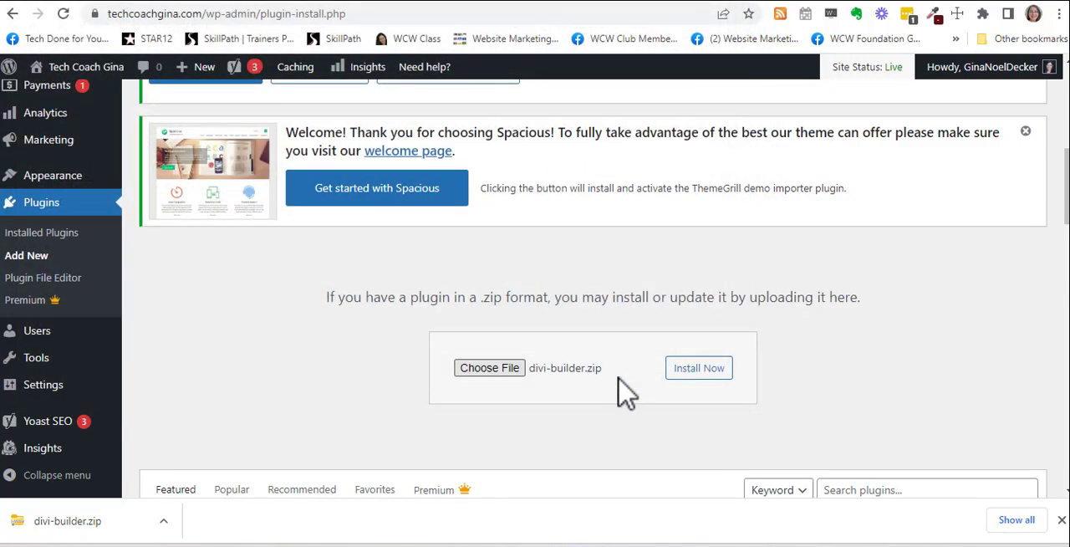
{"action": "left_click", "coordinate": [711, 372]}
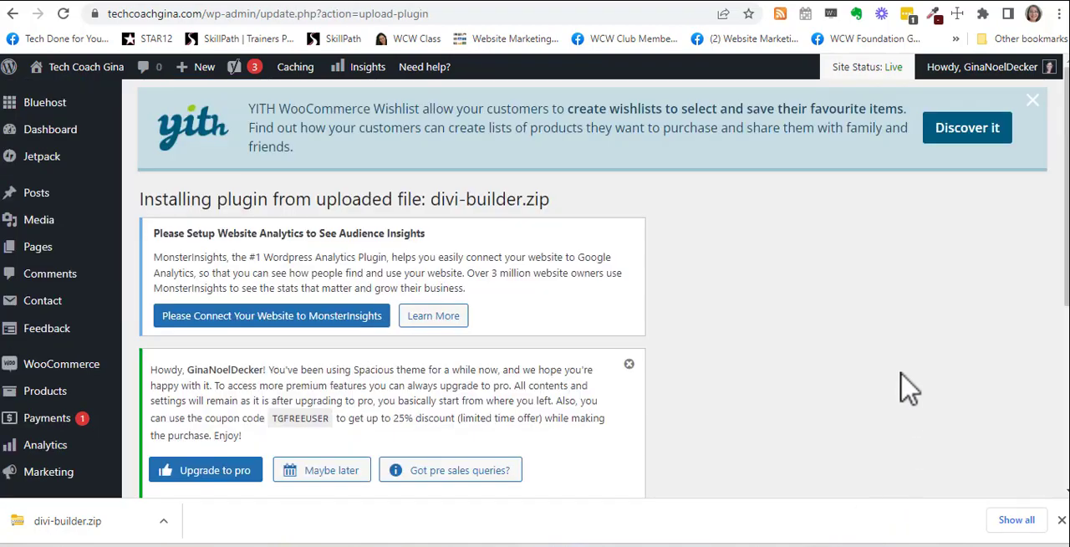
Step: Dismiss the Spacious theme's upgrade-to-pro notice on the plugin installation page
{"action": "scroll", "coordinate": [764, 279], "scroll_direction": "down", "scroll_amount": 1}
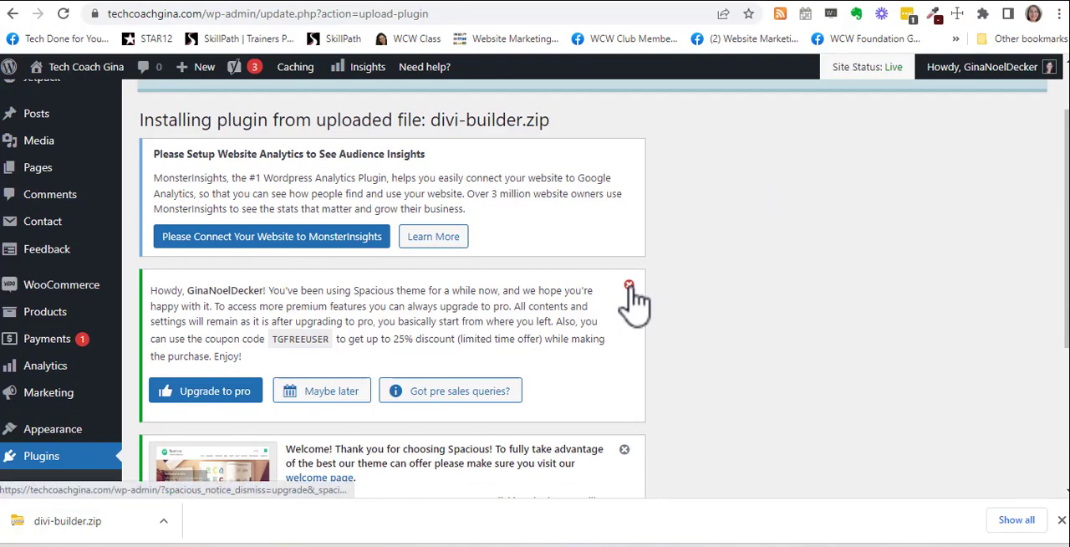
{"action": "left_click", "coordinate": [628, 285]}
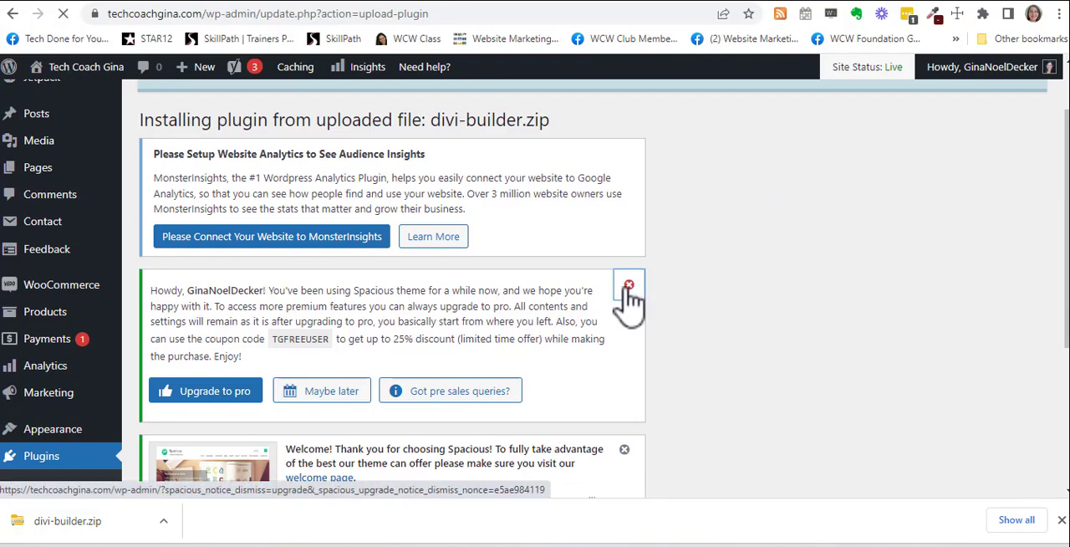
Step: Look through the WordPress dashboard's notices and welcome panel for the plugin installation result
{"action": "scroll", "coordinate": [712, 321], "scroll_direction": "down", "scroll_amount": 2}
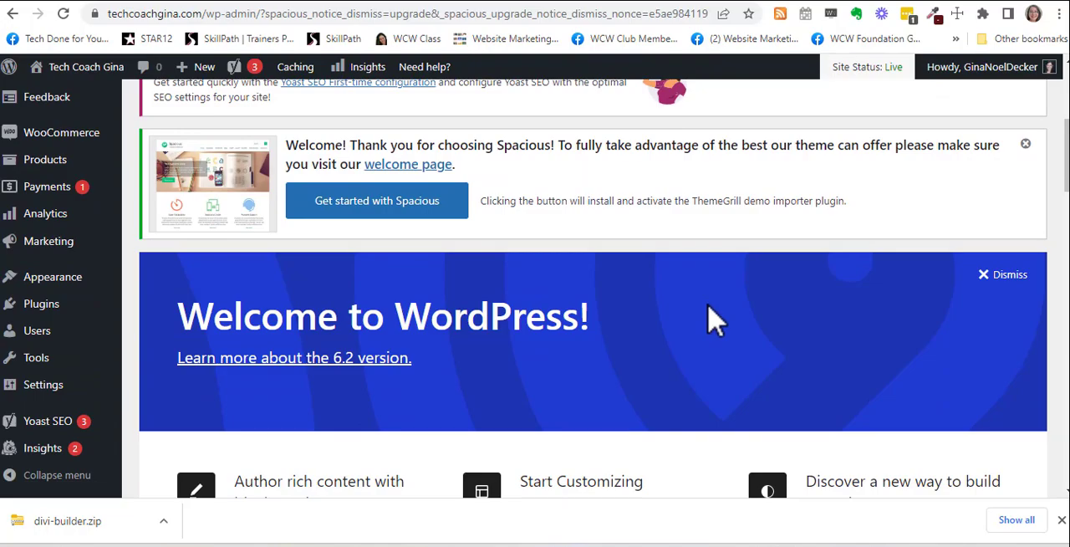
{"action": "scroll", "coordinate": [710, 320], "scroll_direction": "down", "scroll_amount": 2}
{"action": "scroll", "coordinate": [712, 321], "scroll_direction": "up", "scroll_amount": 5}
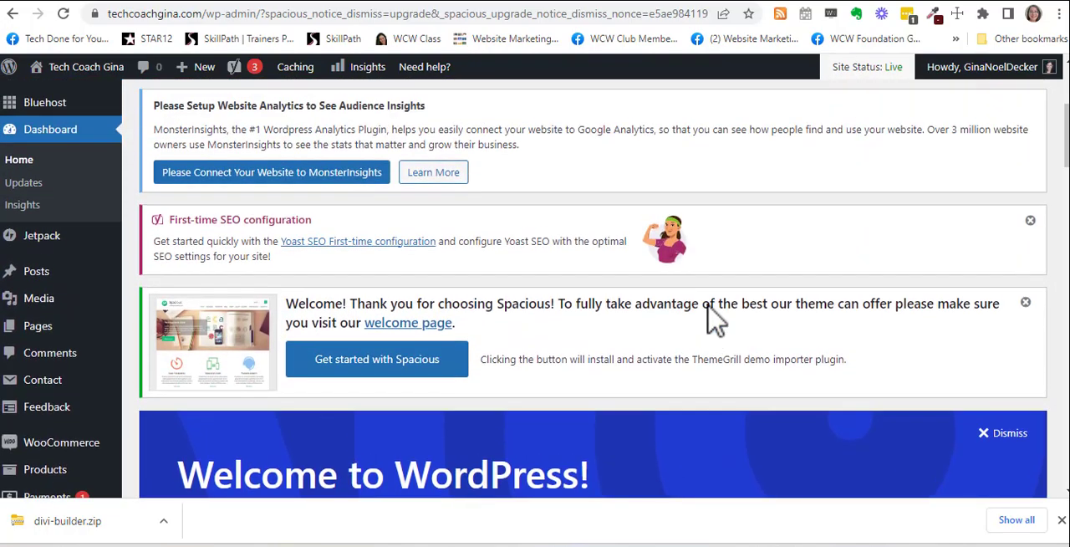
{"action": "scroll", "coordinate": [712, 321], "scroll_direction": "down", "scroll_amount": 2}
{"action": "scroll", "coordinate": [712, 321], "scroll_direction": "down", "scroll_amount": 2}
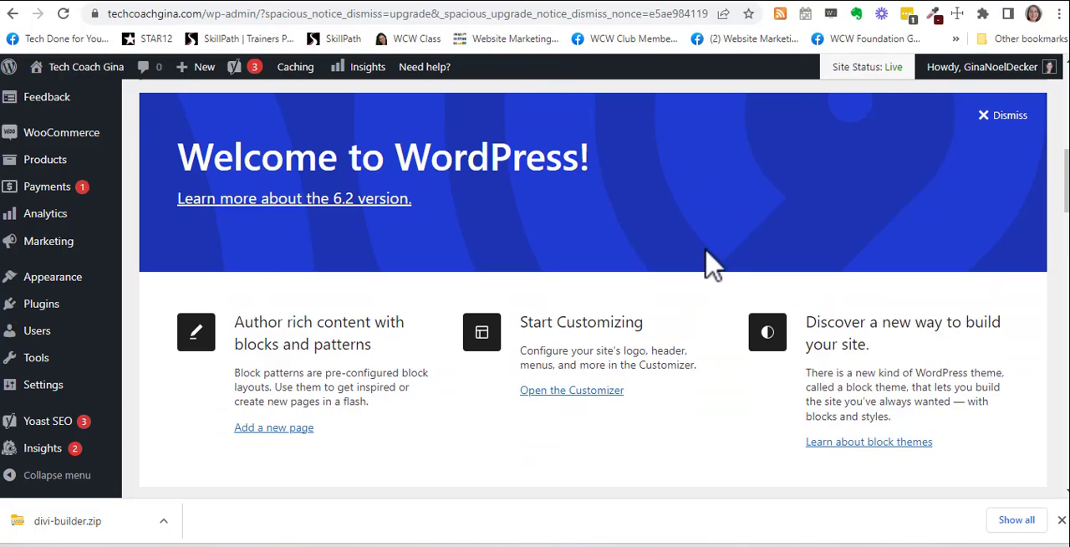
{"action": "scroll", "coordinate": [769, 263], "scroll_direction": "up", "scroll_amount": 1}
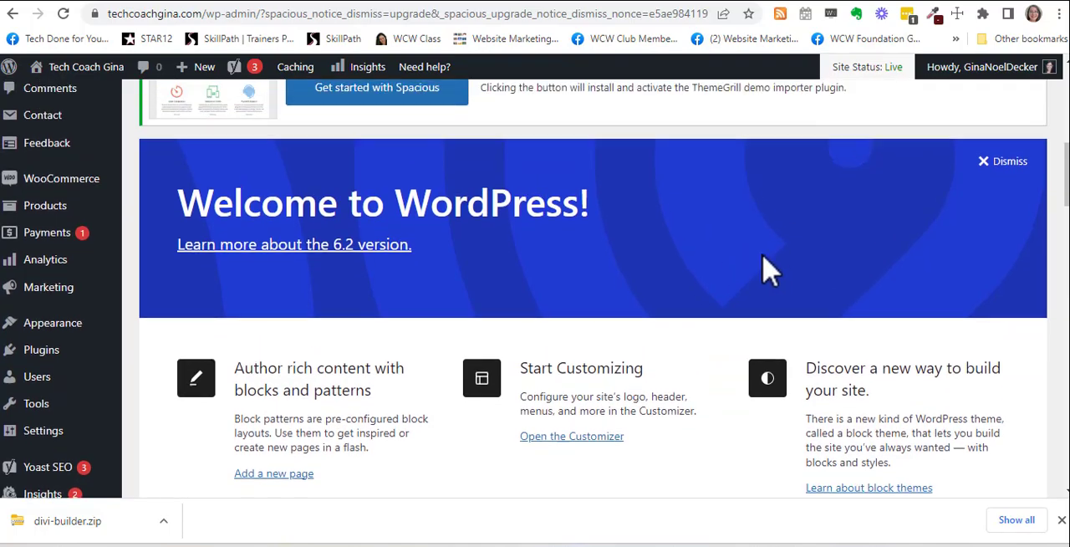
{"action": "scroll", "coordinate": [719, 263], "scroll_direction": "down", "scroll_amount": 4}
{"action": "scroll", "coordinate": [719, 255], "scroll_direction": "down", "scroll_amount": 2}
{"action": "scroll", "coordinate": [727, 279], "scroll_direction": "up", "scroll_amount": 10}
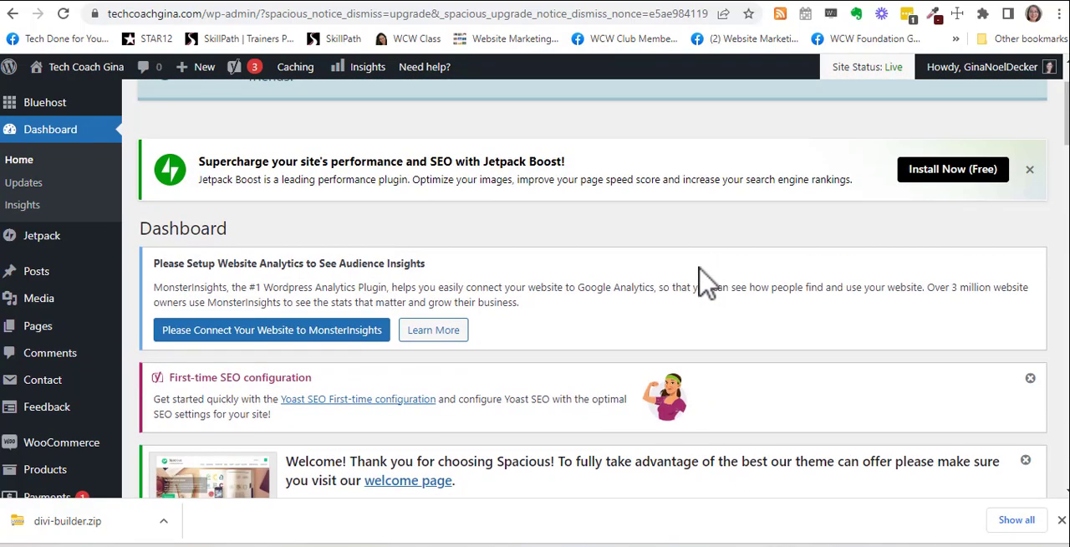
{"action": "scroll", "coordinate": [700, 280], "scroll_direction": "up", "scroll_amount": 1}
{"action": "scroll", "coordinate": [701, 280], "scroll_direction": "down", "scroll_amount": 2}
{"action": "scroll", "coordinate": [704, 282], "scroll_direction": "down", "scroll_amount": 10}
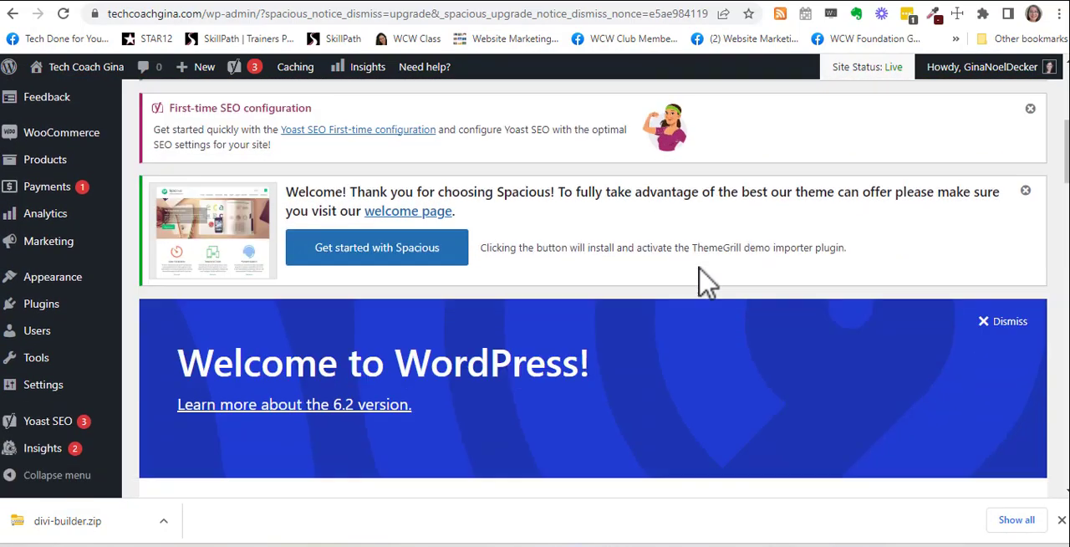
Step: Open the list of installed plugins and activate Divi Builder
{"action": "scroll", "coordinate": [675, 287], "scroll_direction": "down", "scroll_amount": 4}
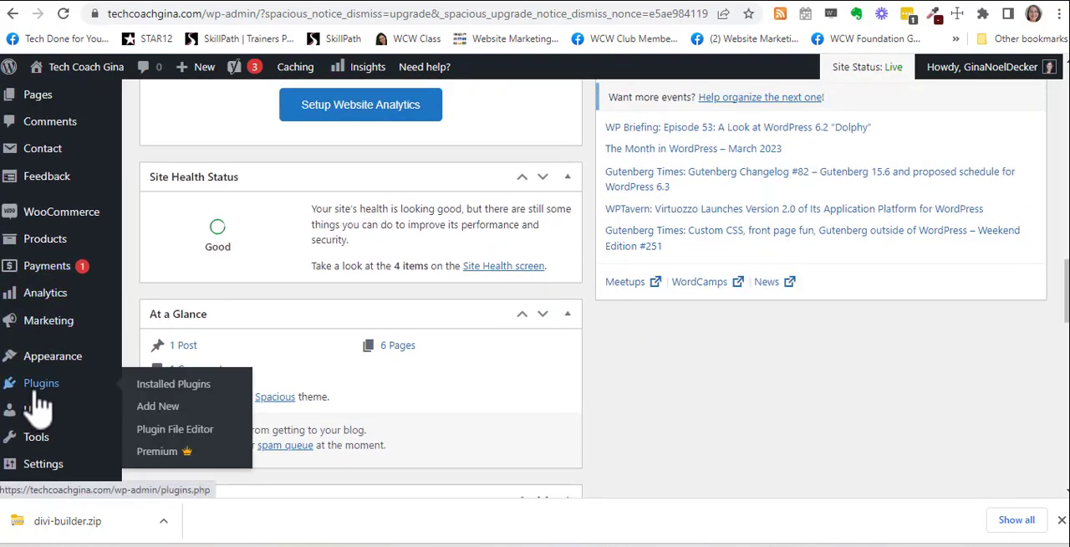
{"action": "left_click", "coordinate": [173, 386]}
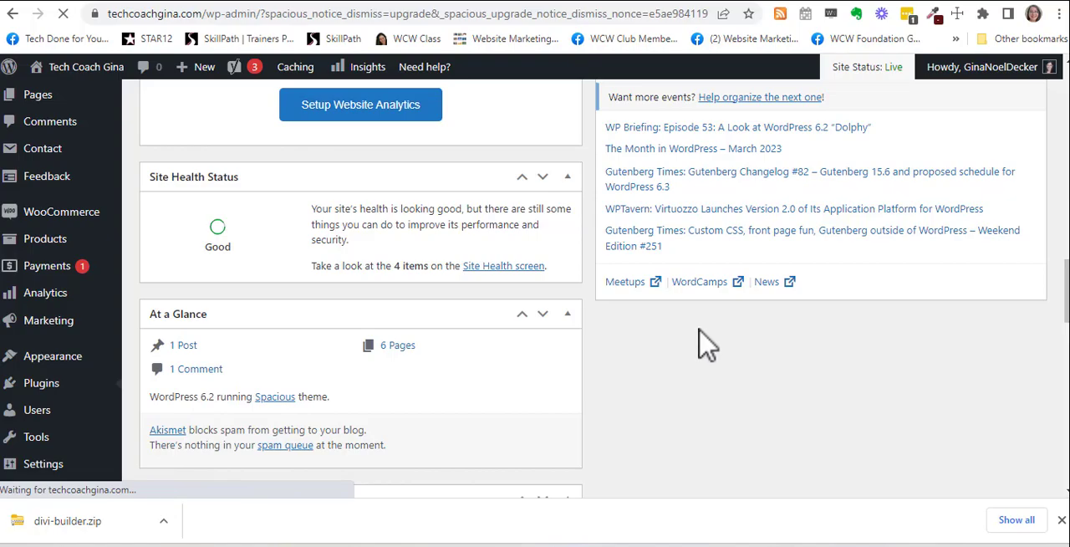
{"action": "scroll", "coordinate": [707, 343], "scroll_direction": "down", "scroll_amount": 4}
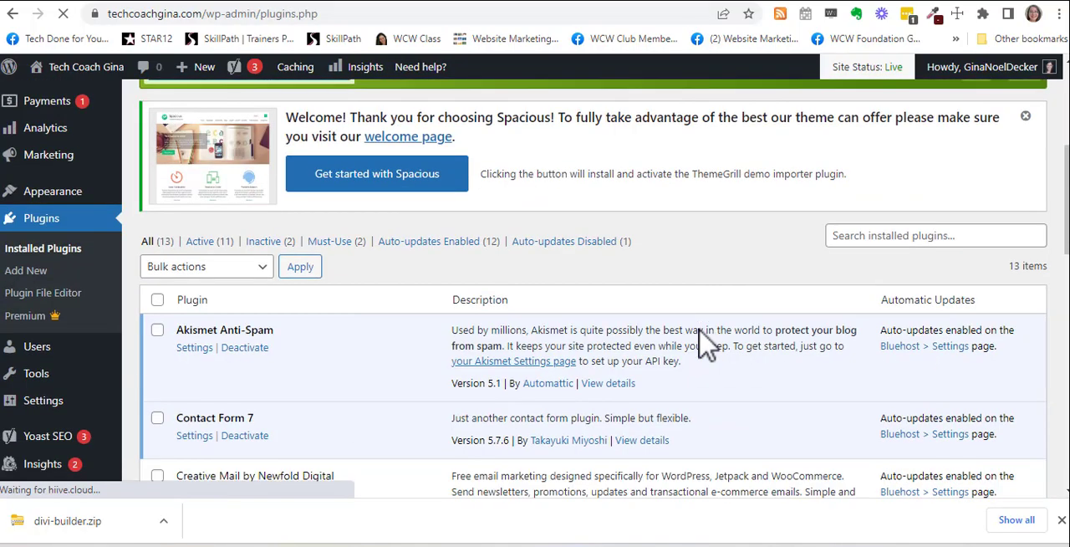
{"action": "scroll", "coordinate": [707, 343], "scroll_direction": "down", "scroll_amount": 4}
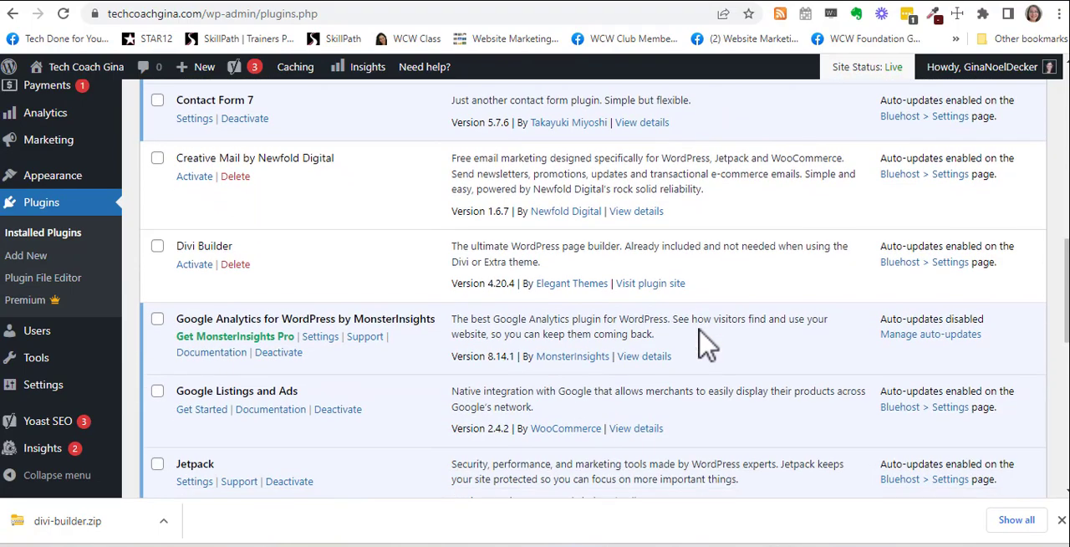
{"action": "left_click", "coordinate": [190, 266]}
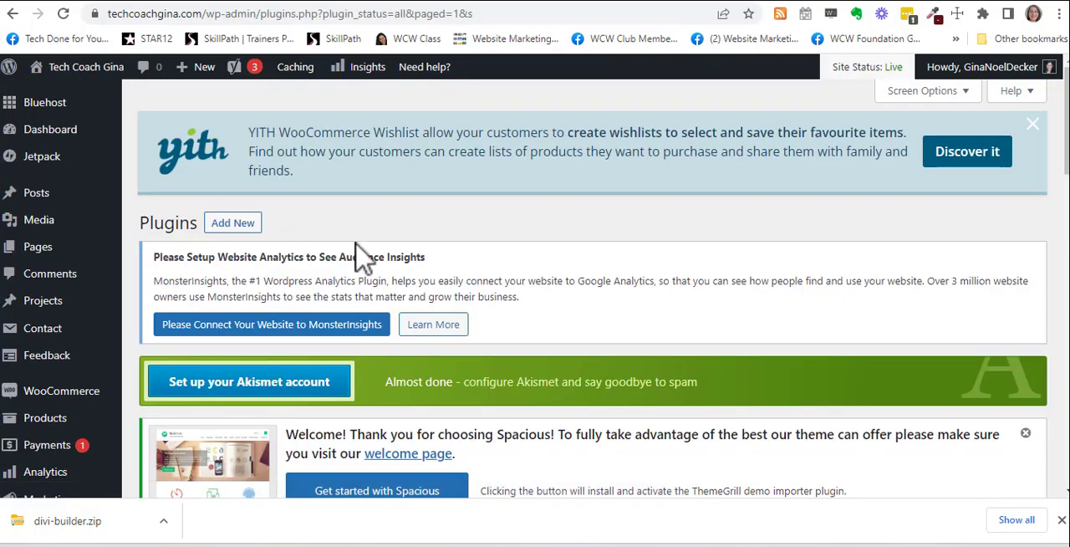
Step: Check the Divi Builder entry in the installed plugins list and return to the Elegant Themes members area
{"action": "scroll", "coordinate": [581, 246], "scroll_direction": "down", "scroll_amount": 10}
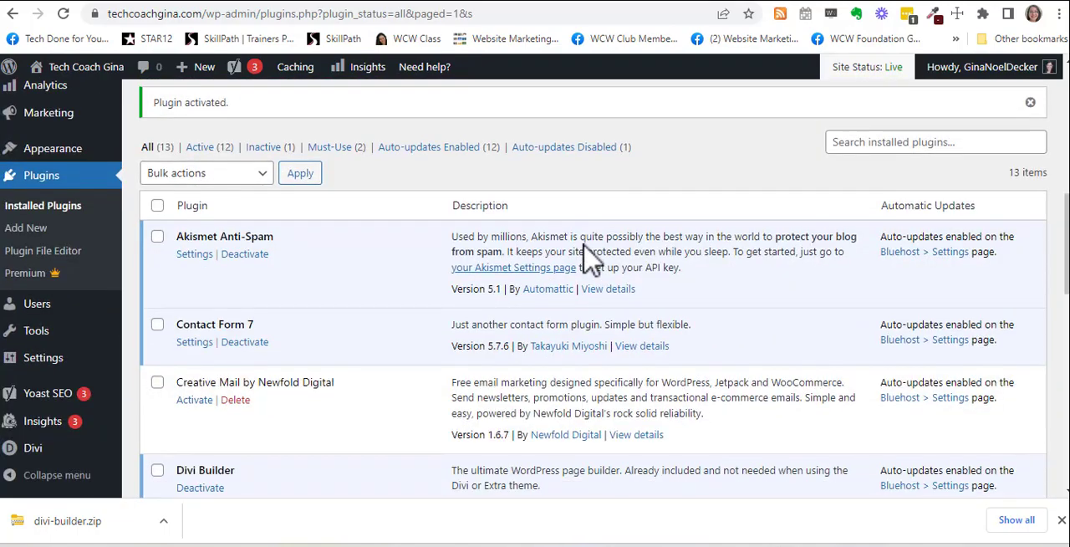
{"action": "scroll", "coordinate": [581, 251], "scroll_direction": "down", "scroll_amount": 10}
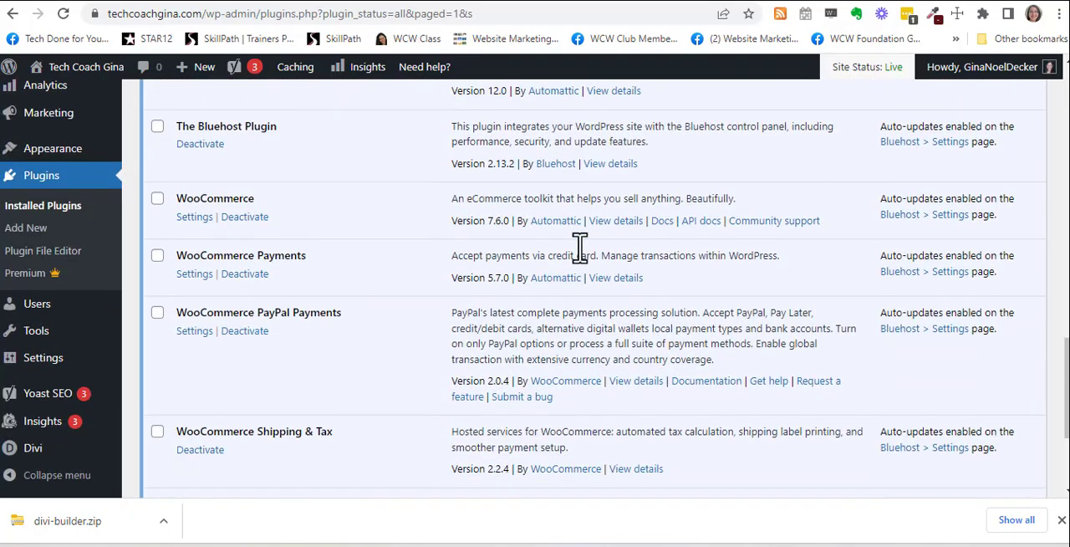
{"action": "scroll", "coordinate": [583, 255], "scroll_direction": "up", "scroll_amount": 4}
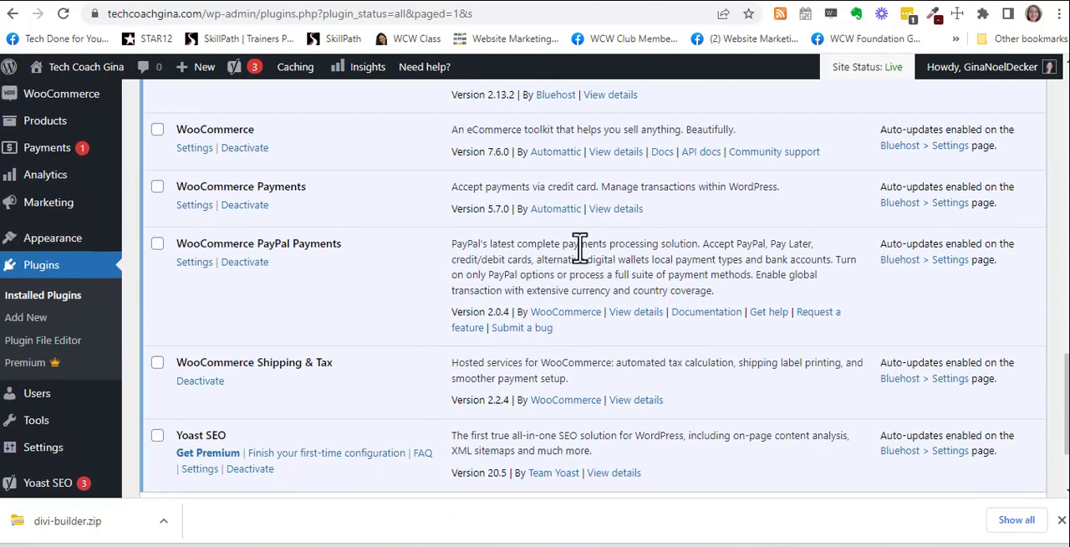
{"action": "scroll", "coordinate": [577, 247], "scroll_direction": "up", "scroll_amount": 4}
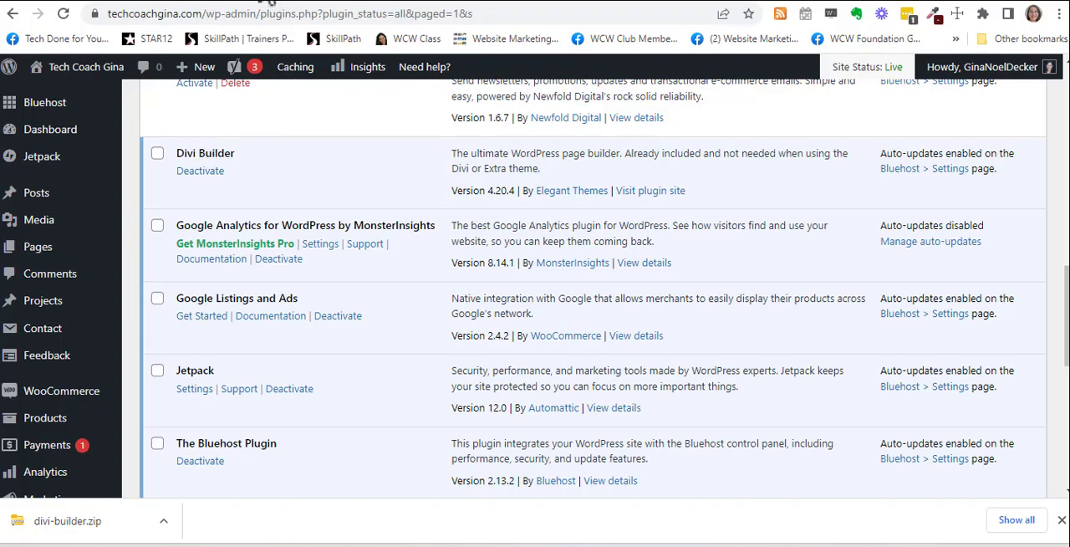
{"action": "left_click", "coordinate": [274, 4]}
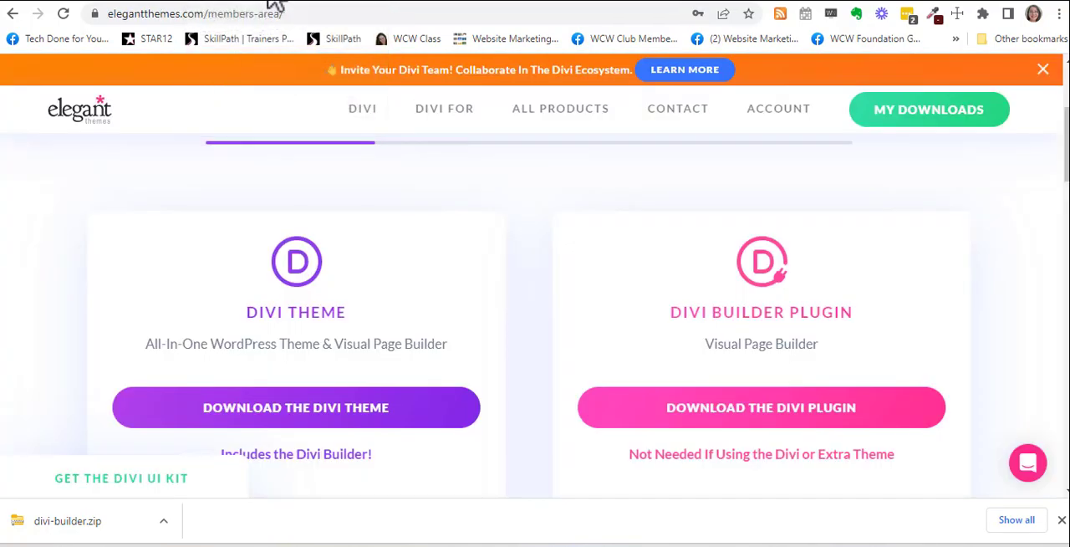
Step: Open the account details page of the Elegant Themes members area
{"action": "scroll", "coordinate": [992, 301], "scroll_direction": "up", "scroll_amount": 3}
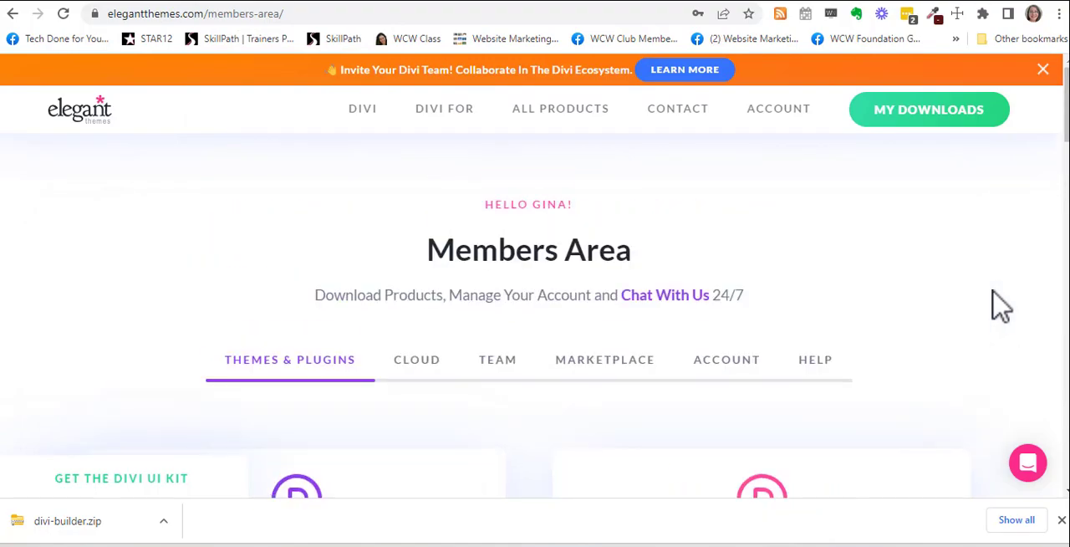
{"action": "mouse_move", "coordinate": [803, 139]}
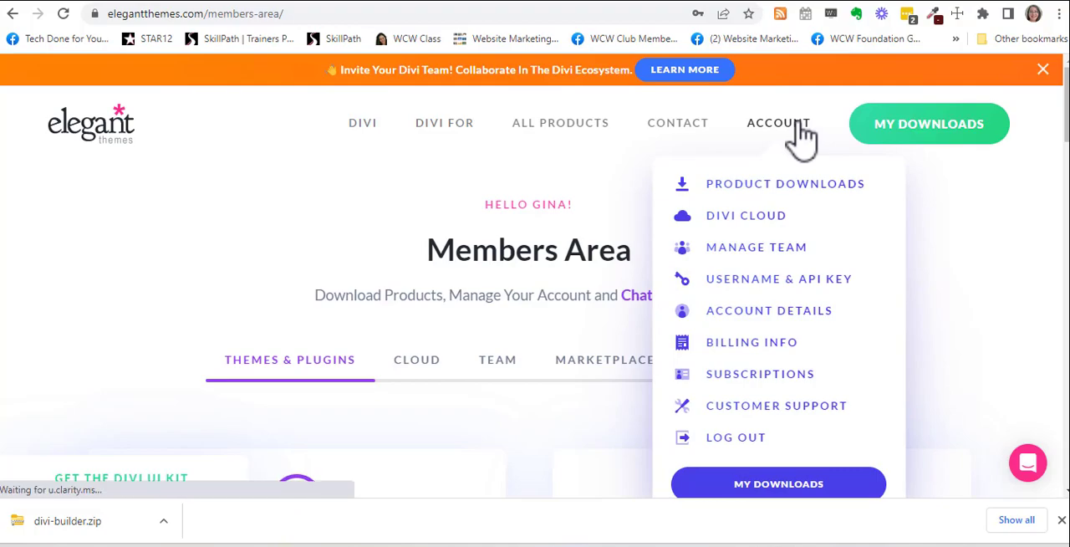
{"action": "left_click", "coordinate": [799, 134]}
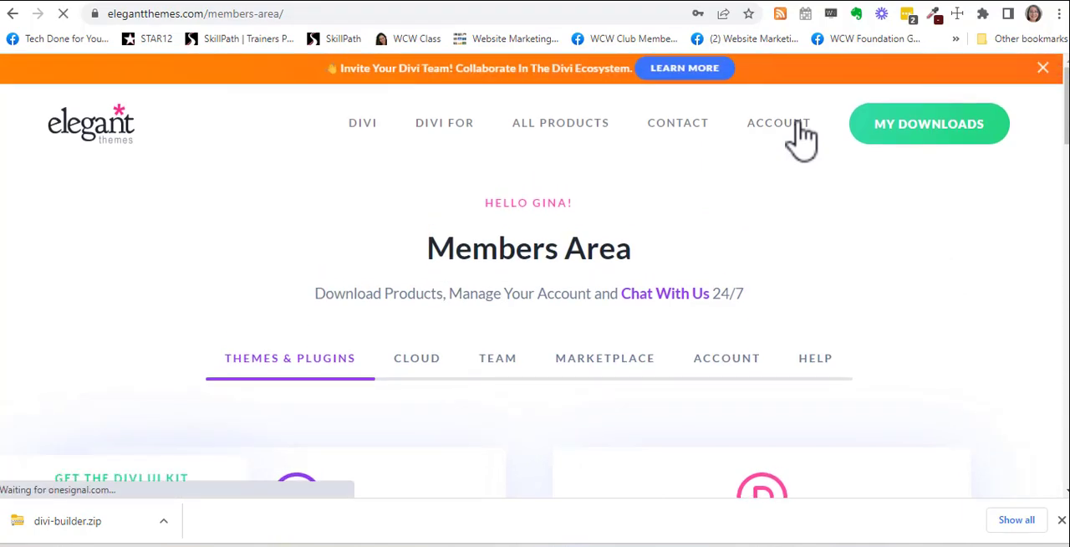
{"action": "mouse_move", "coordinate": [801, 138]}
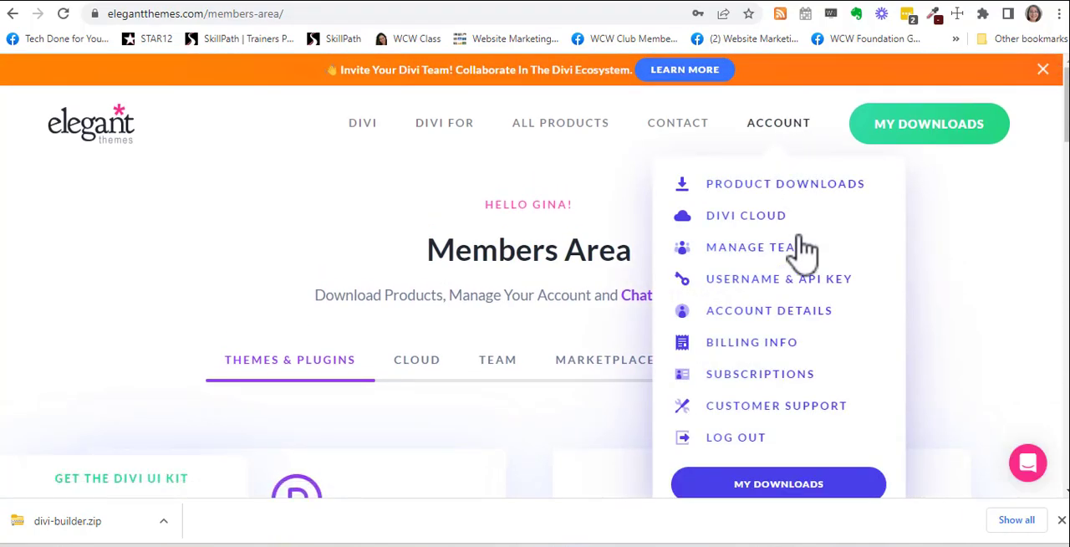
{"action": "left_click", "coordinate": [799, 316]}
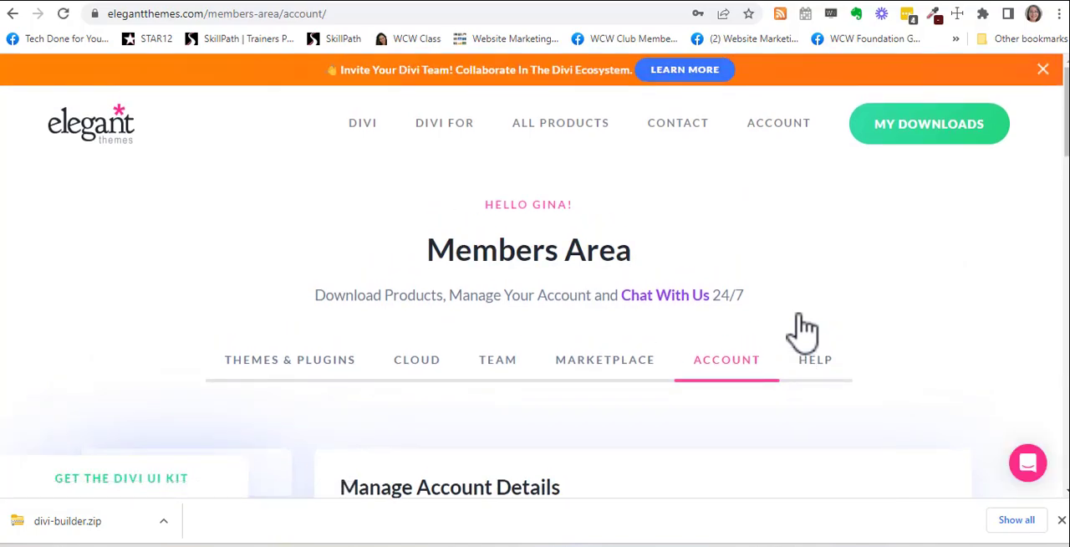
Step: Look through the account details form and open the account's API keys page
{"action": "scroll", "coordinate": [802, 330], "scroll_direction": "down", "scroll_amount": 2}
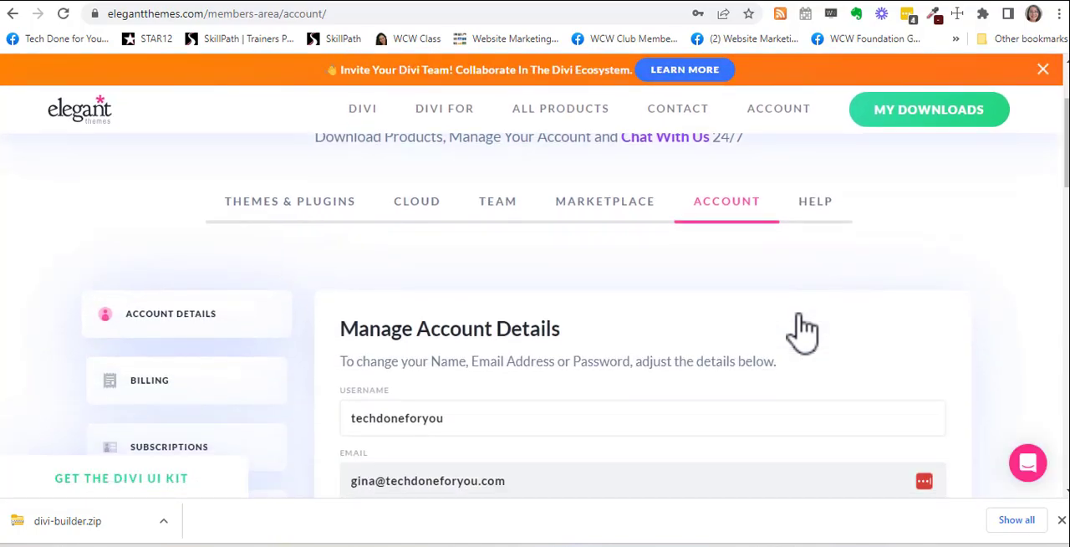
{"action": "scroll", "coordinate": [802, 330], "scroll_direction": "down", "scroll_amount": 10}
{"action": "scroll", "coordinate": [802, 330], "scroll_direction": "up", "scroll_amount": 6}
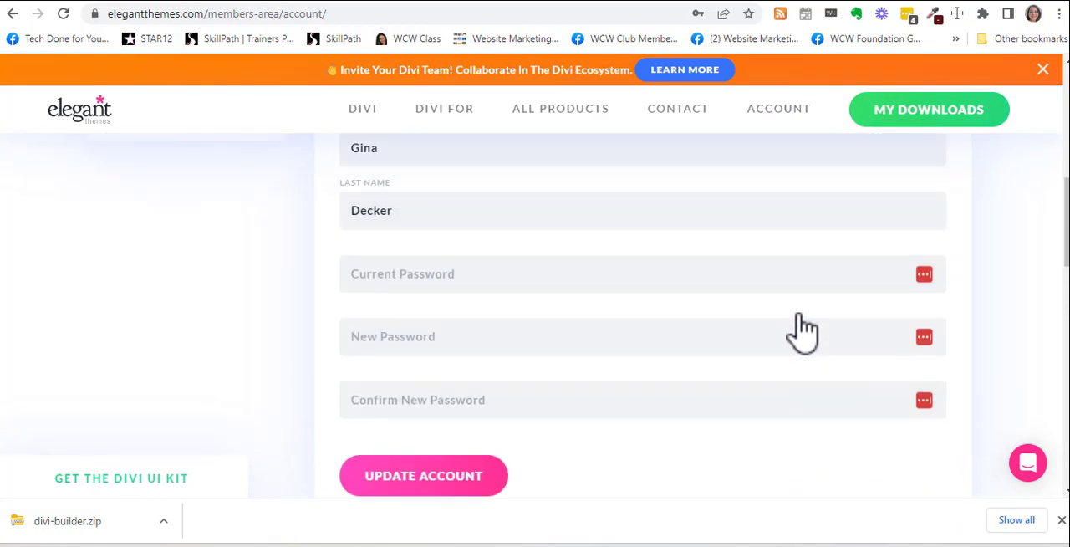
{"action": "scroll", "coordinate": [803, 330], "scroll_direction": "up", "scroll_amount": 3}
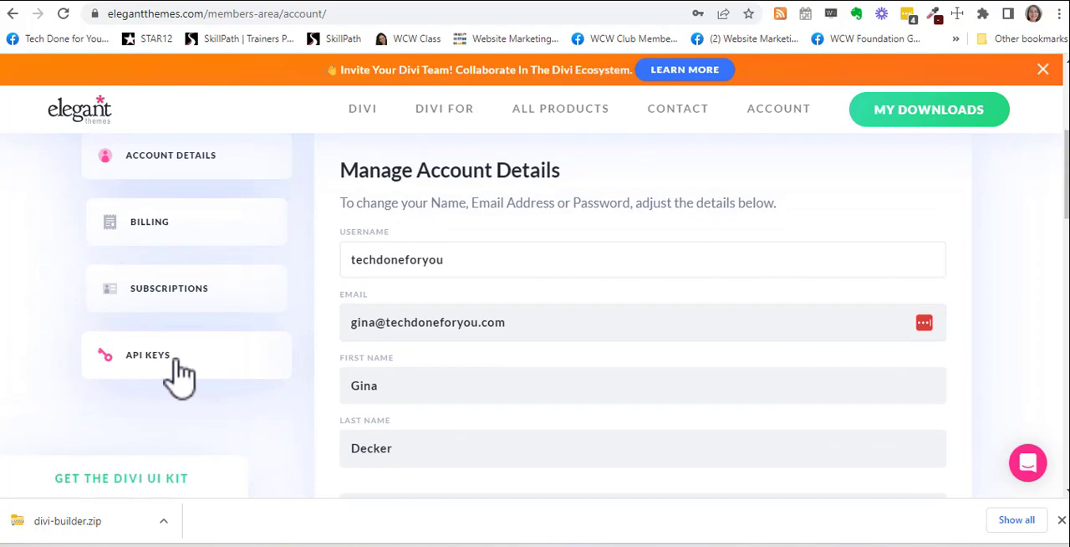
{"action": "left_click", "coordinate": [175, 361]}
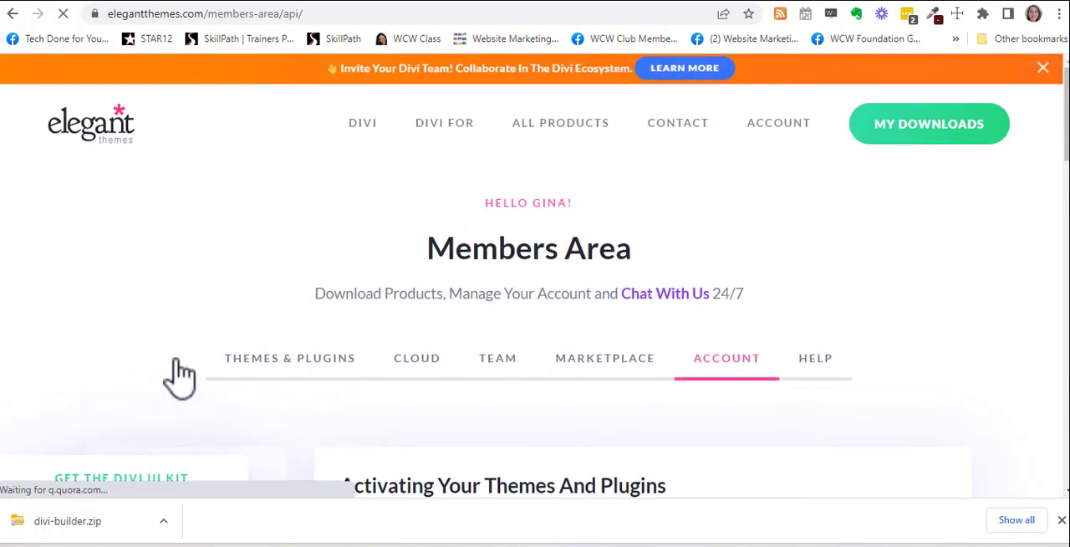
Step: Generate a new API key for the Elegant Themes account
{"action": "scroll", "coordinate": [828, 293], "scroll_direction": "down", "scroll_amount": 4}
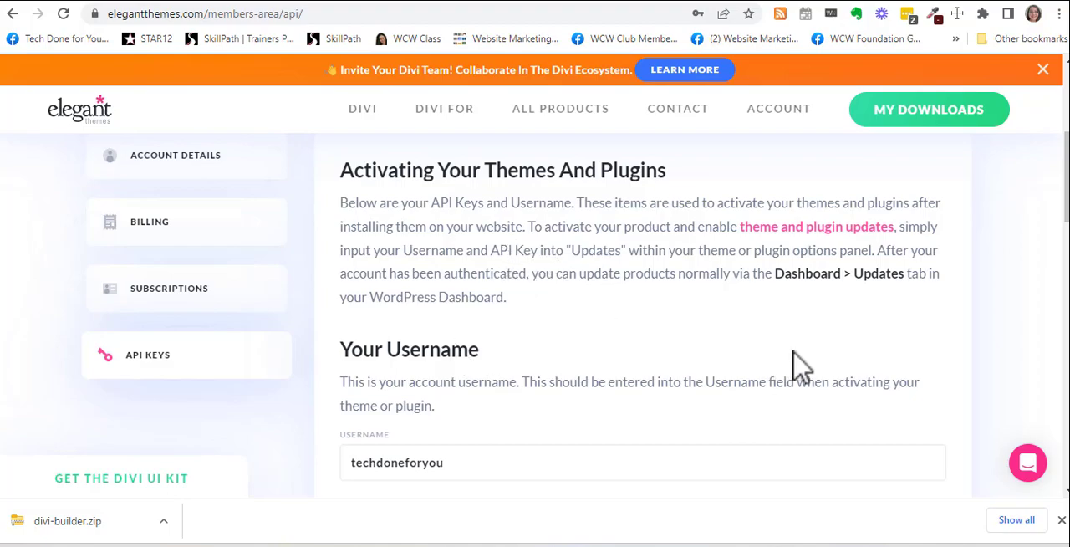
{"action": "scroll", "coordinate": [801, 365], "scroll_direction": "down", "scroll_amount": 3}
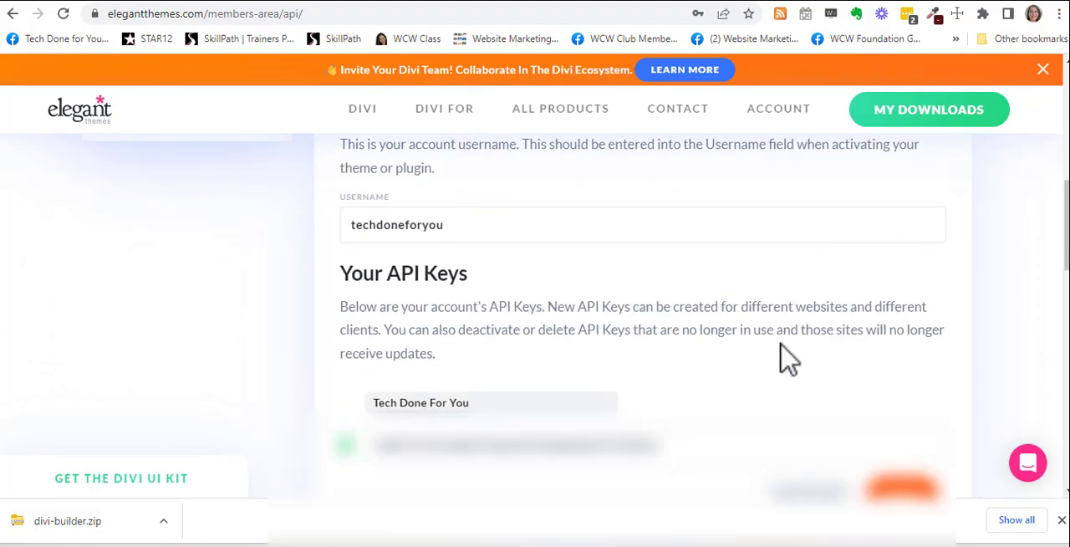
{"action": "scroll", "coordinate": [796, 363], "scroll_direction": "down", "scroll_amount": 4}
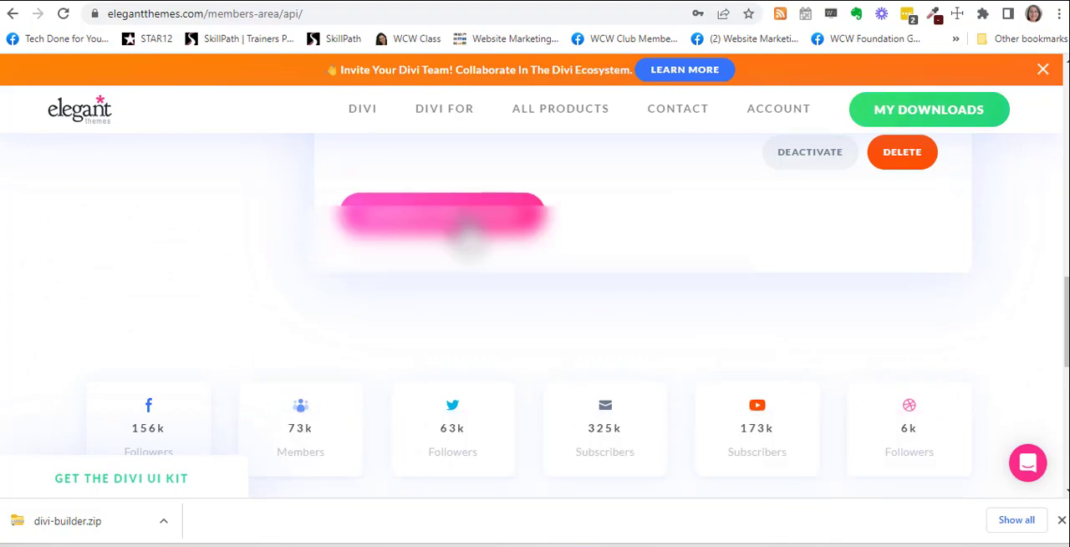
{"action": "scroll", "coordinate": [466, 221], "scroll_direction": "up", "scroll_amount": 2}
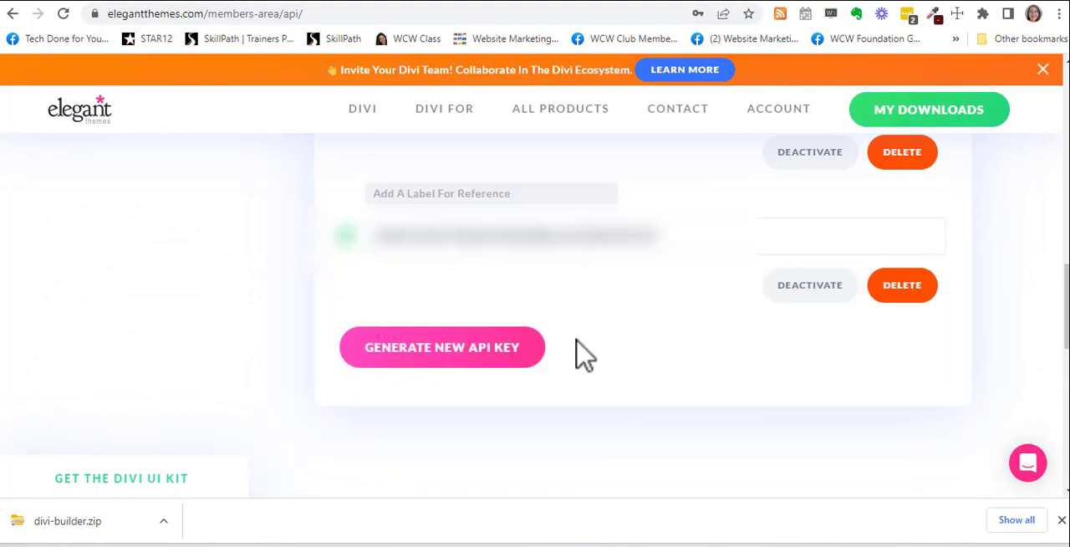
Step: Label the new API key with the website's name and copy the key
{"action": "scroll", "coordinate": [585, 342], "scroll_direction": "down", "scroll_amount": 3}
{"action": "scroll", "coordinate": [599, 360], "scroll_direction": "up", "scroll_amount": 1}
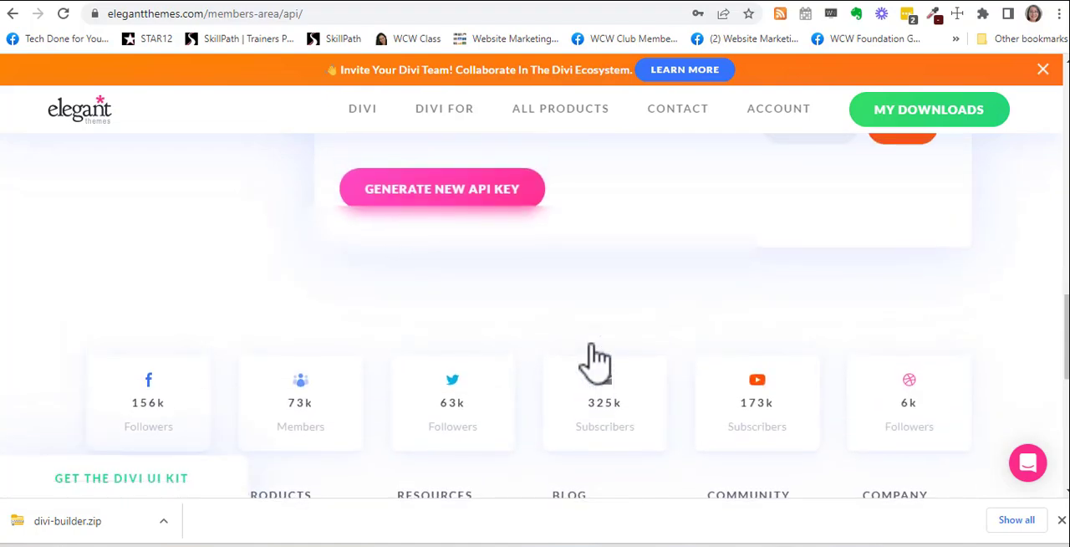
{"action": "scroll", "coordinate": [585, 335], "scroll_direction": "up", "scroll_amount": 2}
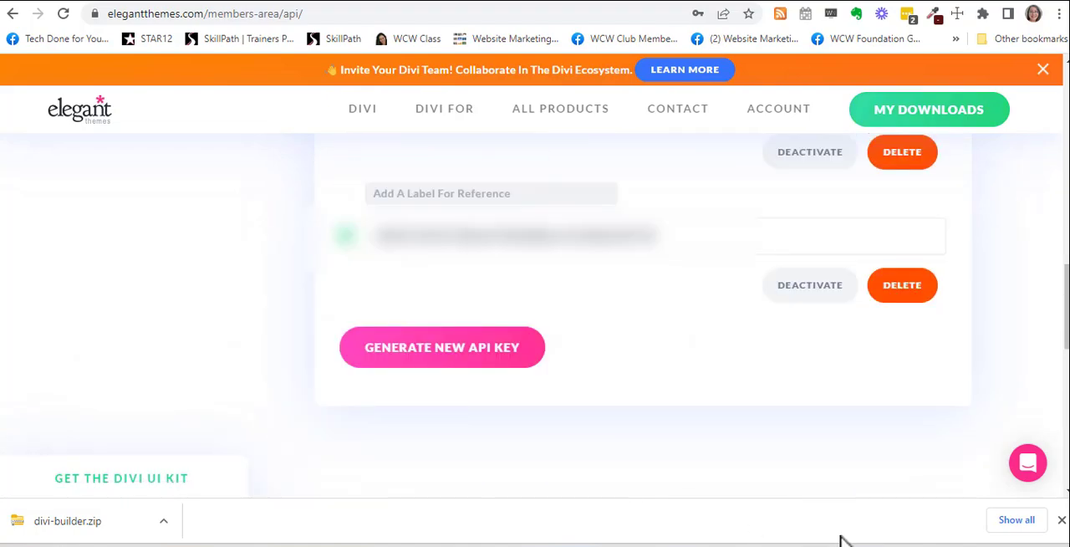
{"action": "left_click", "coordinate": [466, 193]}
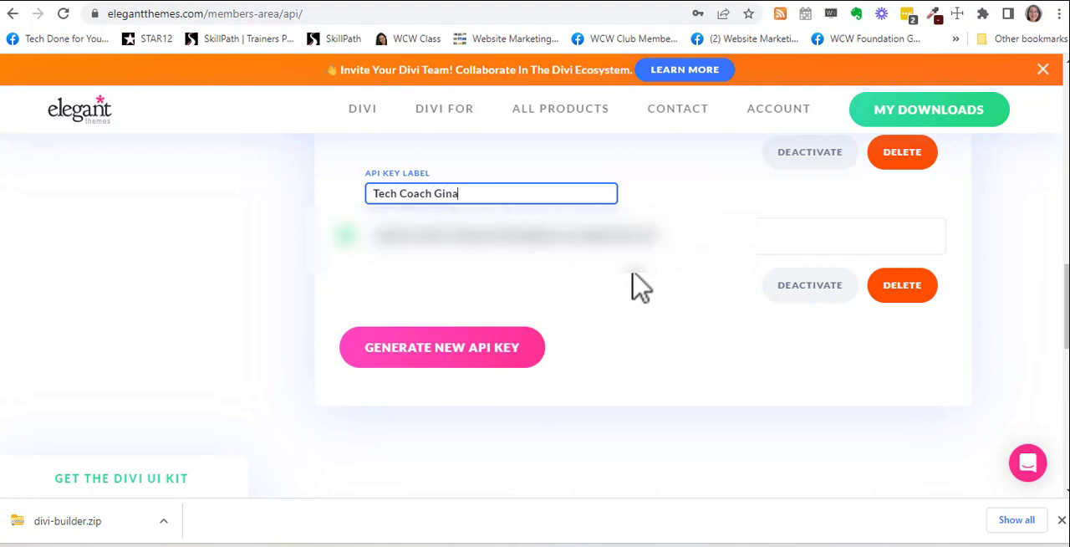
{"action": "left_click", "coordinate": [683, 246]}
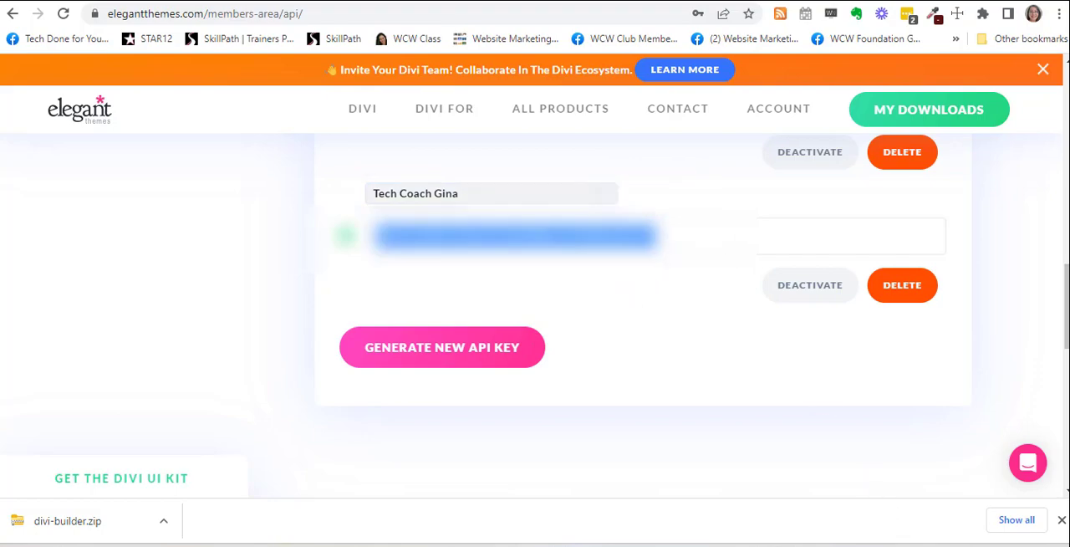
Step: Switch to the site's WordPress admin and open the Divi plugin options
{"action": "key", "text": "ctrl+Tab"}
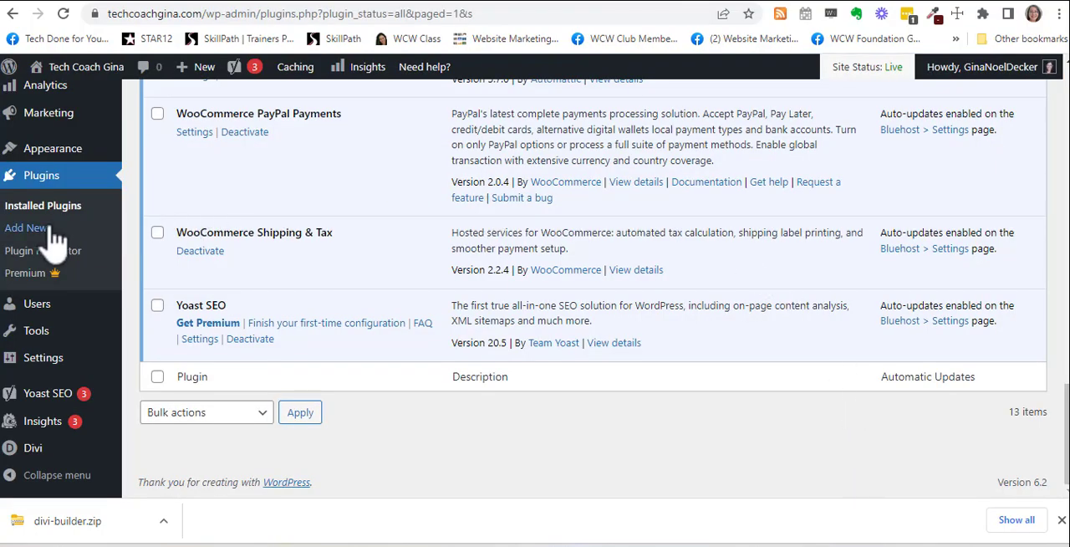
{"action": "mouse_move", "coordinate": [36, 131]}
{"action": "mouse_move", "coordinate": [34, 455]}
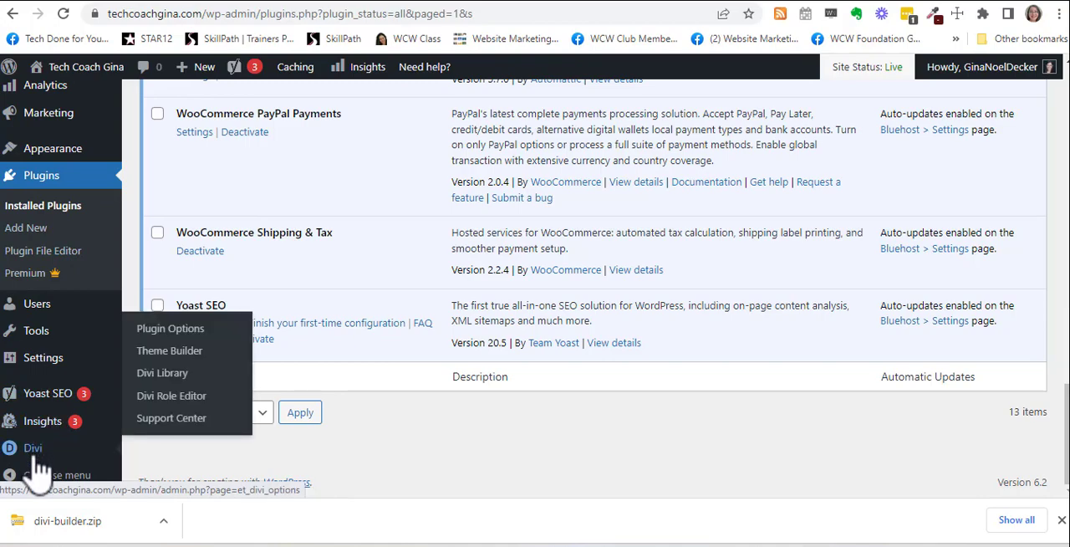
{"action": "left_click", "coordinate": [190, 355]}
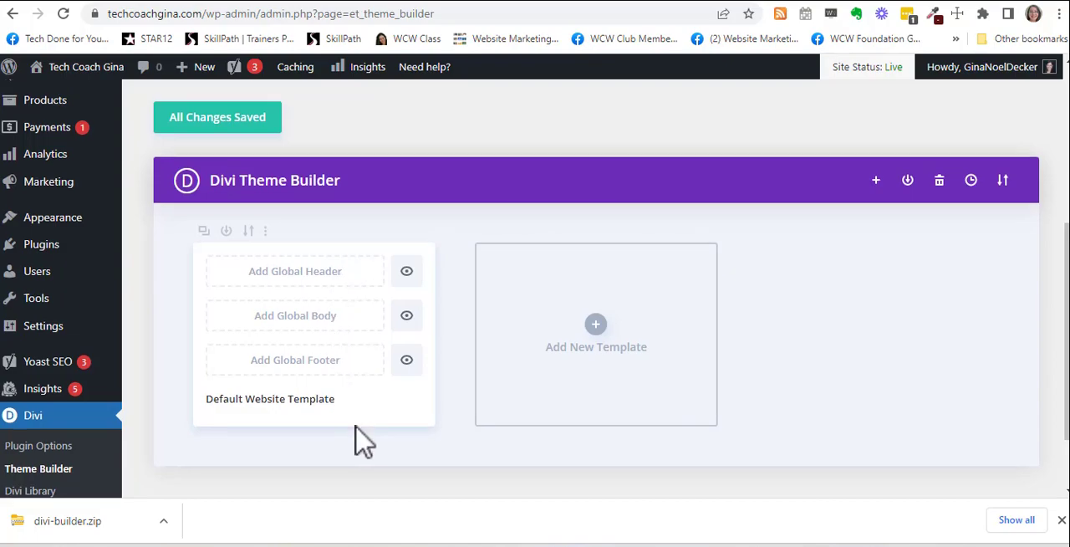
{"action": "scroll", "coordinate": [359, 439], "scroll_direction": "down", "scroll_amount": 1}
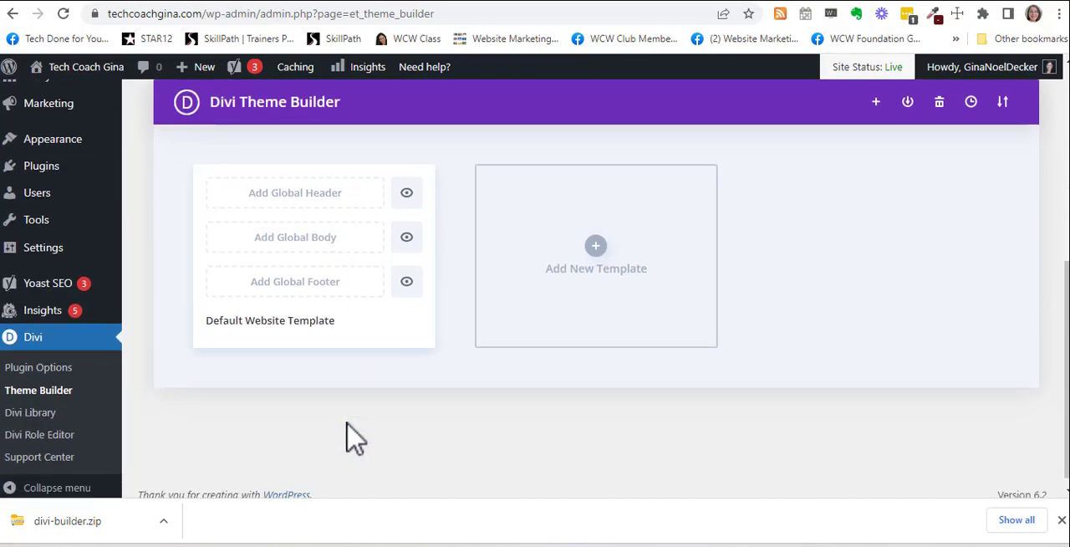
{"action": "left_click", "coordinate": [65, 381]}
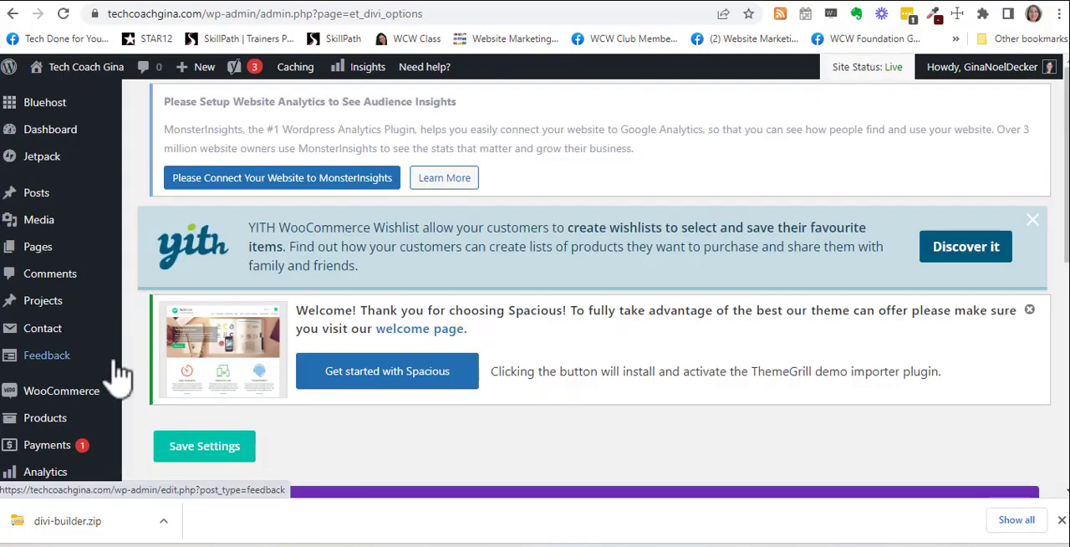
Step: Enter the Elegant Themes username and API key in Divi Builder's update settings and save them
{"action": "scroll", "coordinate": [647, 292], "scroll_direction": "down", "scroll_amount": 2}
{"action": "scroll", "coordinate": [647, 292], "scroll_direction": "down", "scroll_amount": 3}
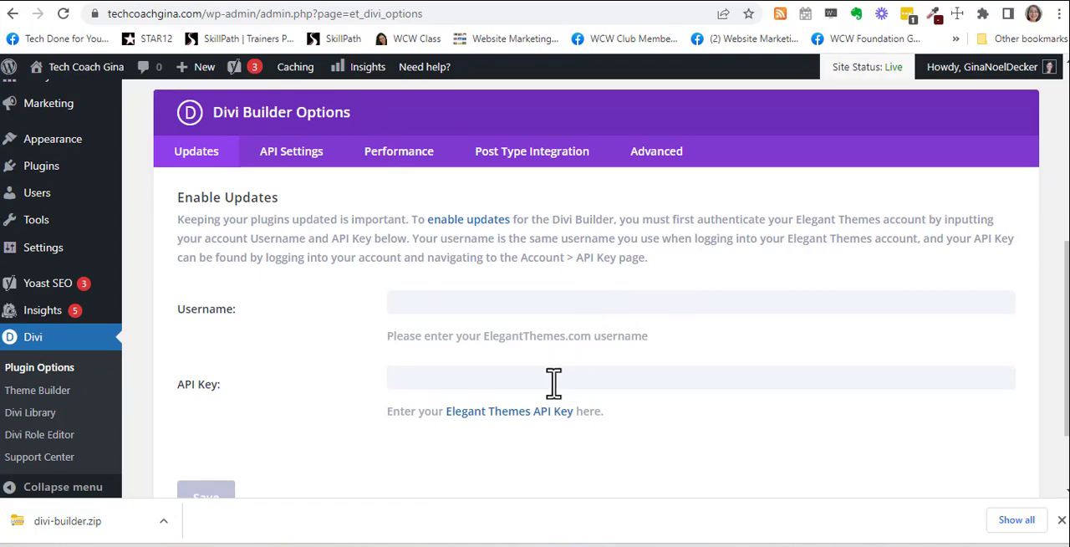
{"action": "scroll", "coordinate": [554, 383], "scroll_direction": "down", "scroll_amount": 1}
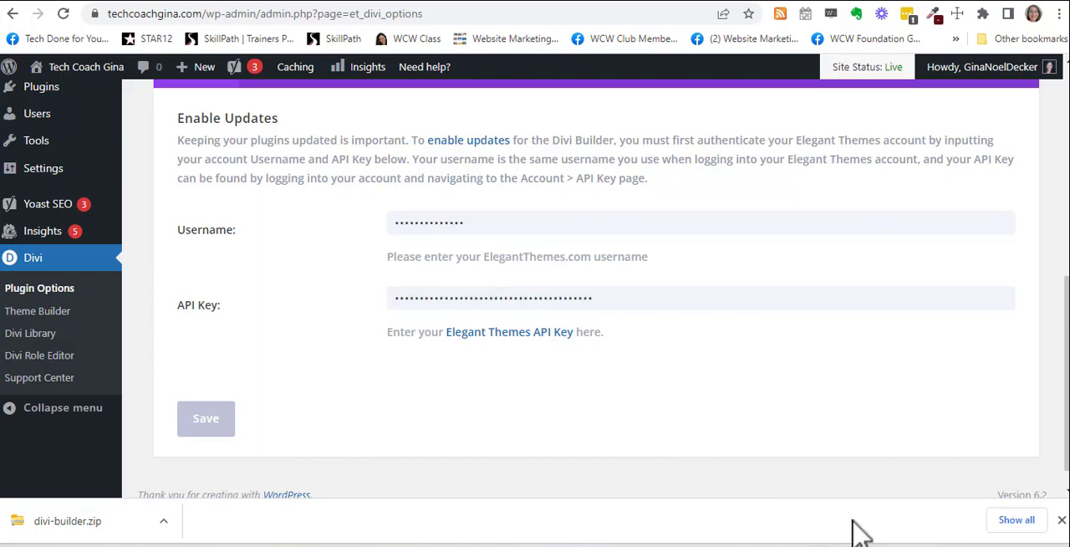
{"action": "left_click", "coordinate": [224, 425]}
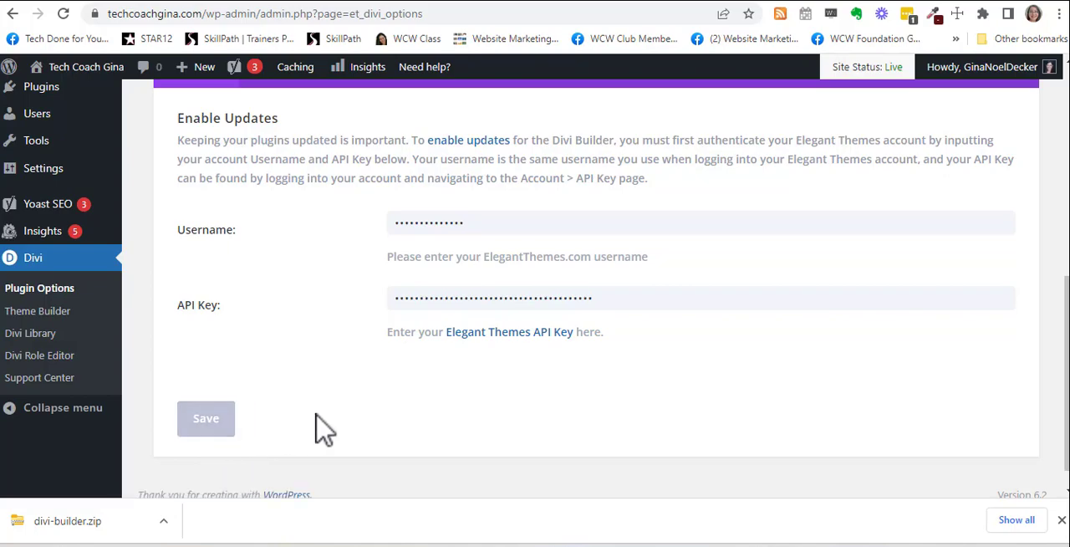
Step: Add a new page to the WordPress site
{"action": "scroll", "coordinate": [318, 418], "scroll_direction": "up", "scroll_amount": 3}
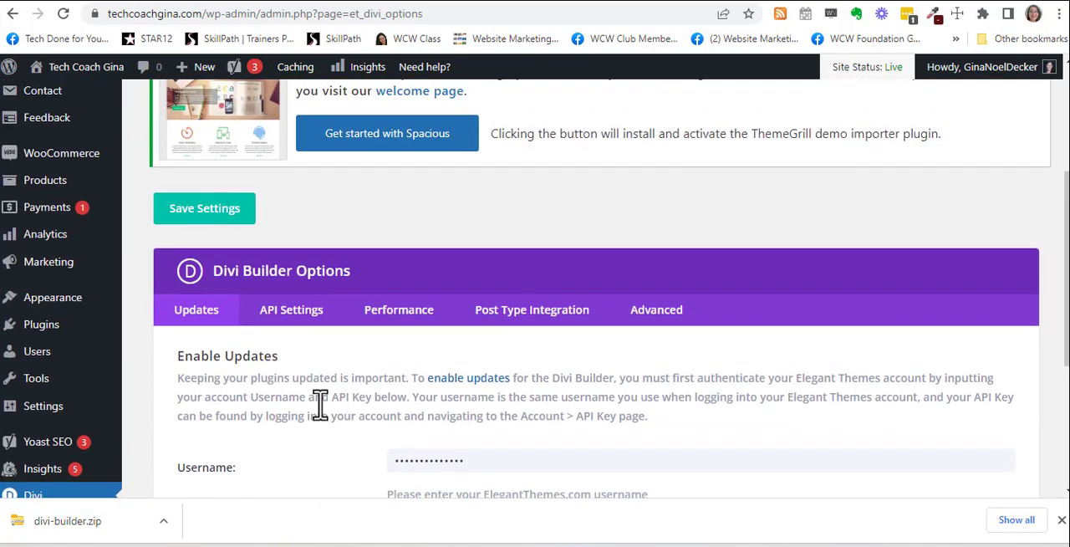
{"action": "scroll", "coordinate": [320, 405], "scroll_direction": "down", "scroll_amount": 3}
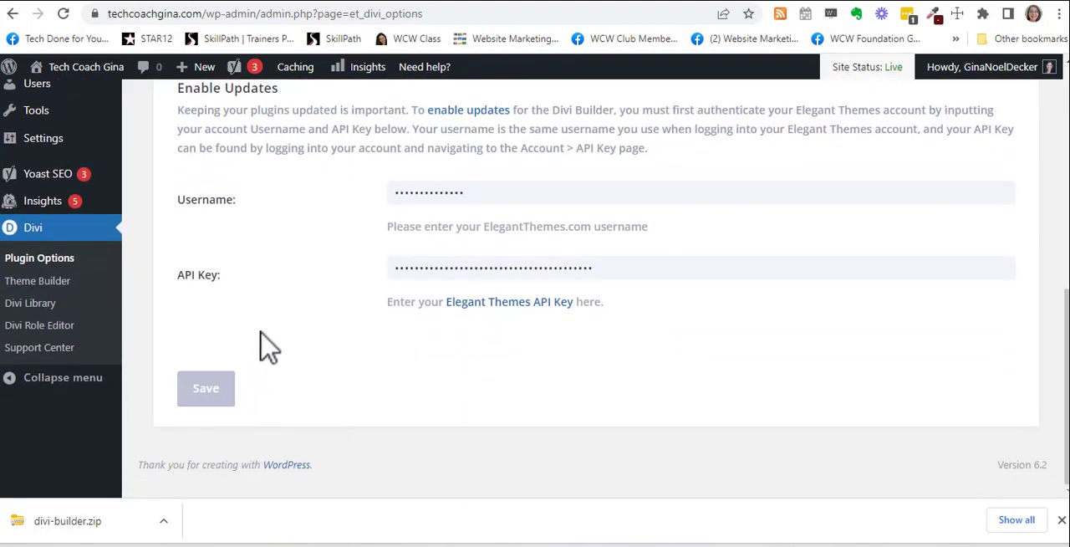
{"action": "scroll", "coordinate": [259, 343], "scroll_direction": "up", "scroll_amount": 4}
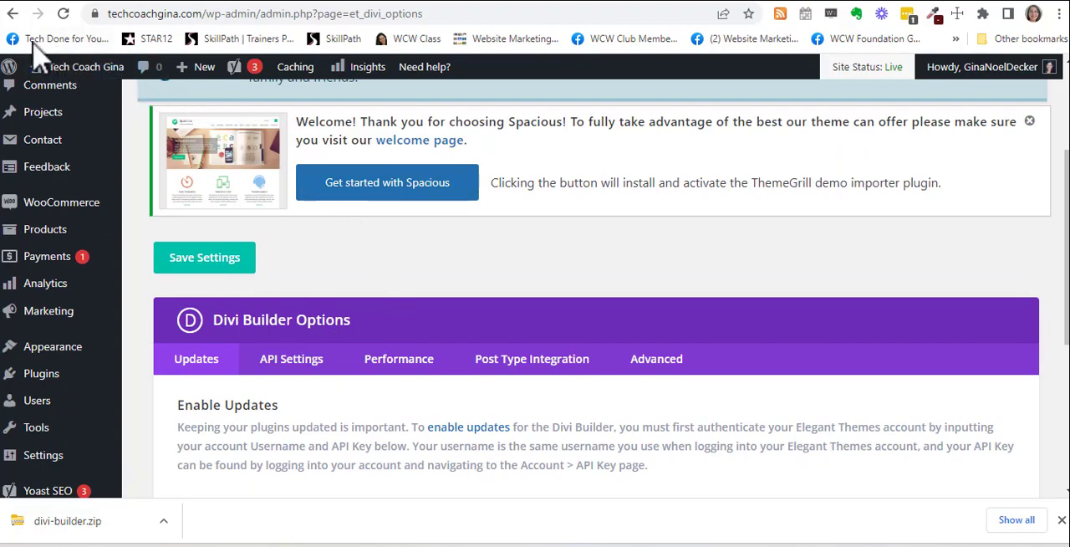
{"action": "mouse_move", "coordinate": [52, 410]}
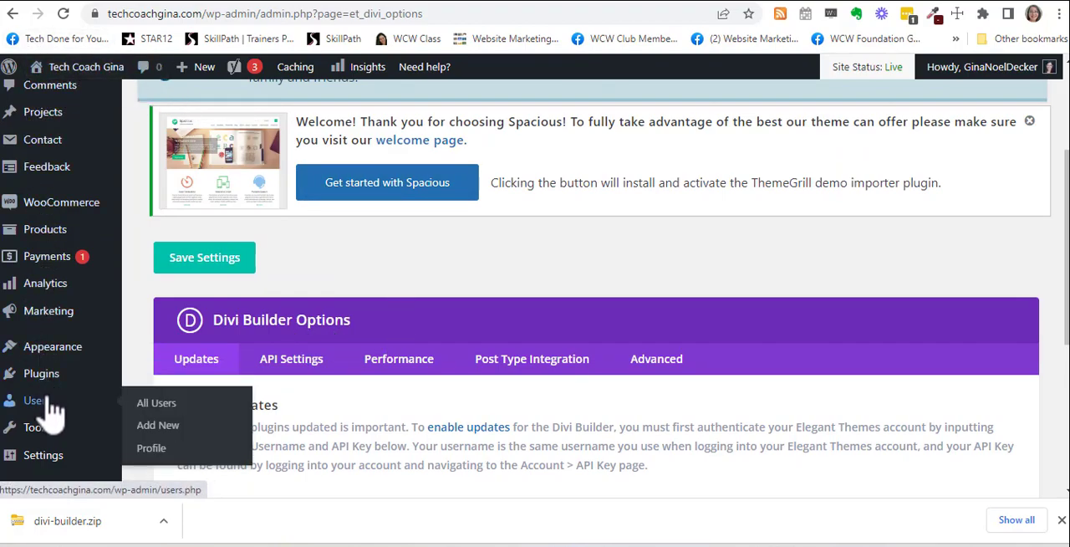
{"action": "mouse_move", "coordinate": [57, 432]}
{"action": "scroll", "coordinate": [52, 409], "scroll_direction": "up", "scroll_amount": 3}
{"action": "mouse_move", "coordinate": [59, 263]}
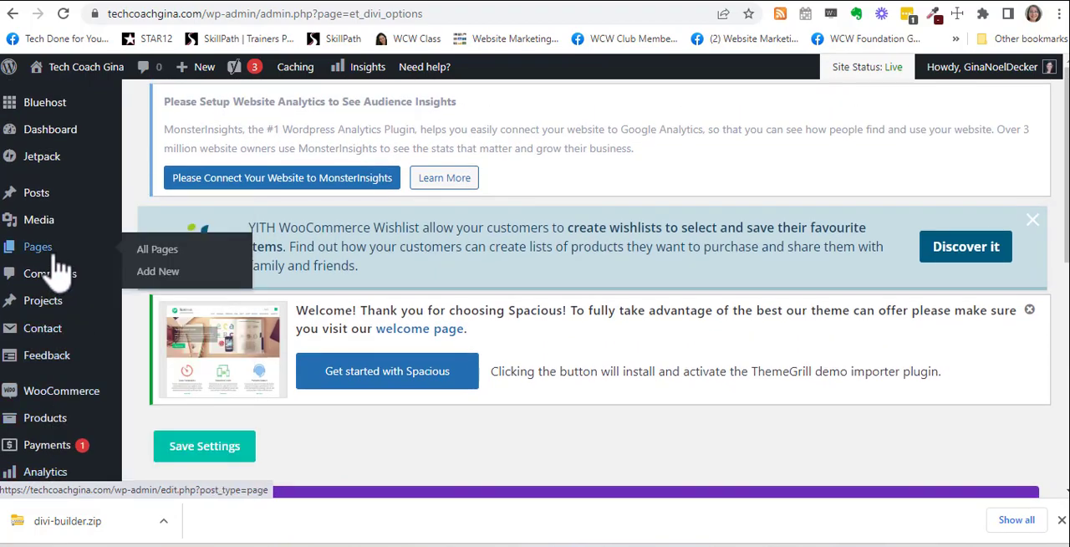
{"action": "left_click", "coordinate": [179, 280]}
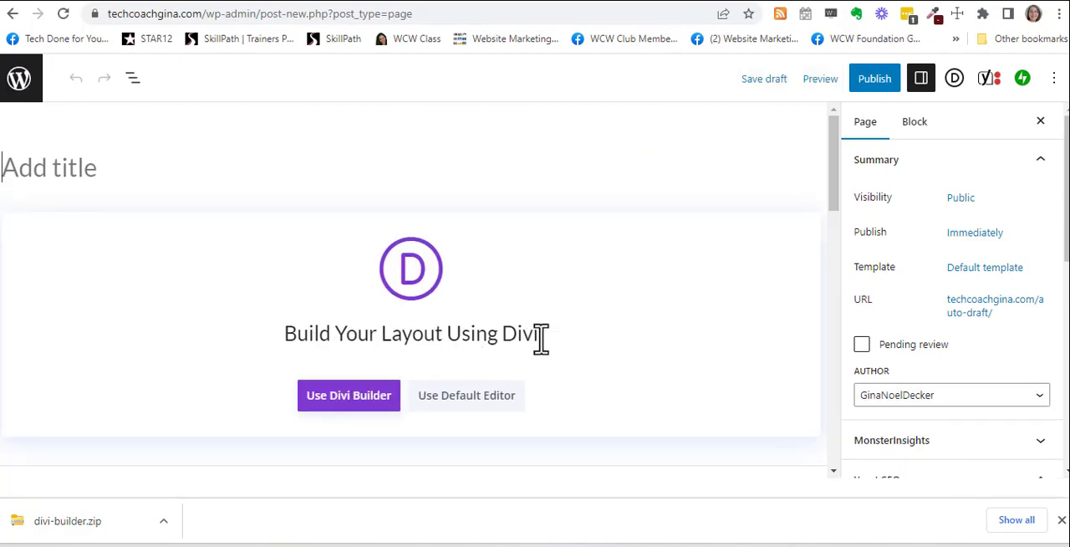
Step: Edit the new page with the Divi Builder, close the downloads bar and start building from the welcome dialog
{"action": "left_click", "coordinate": [368, 401]}
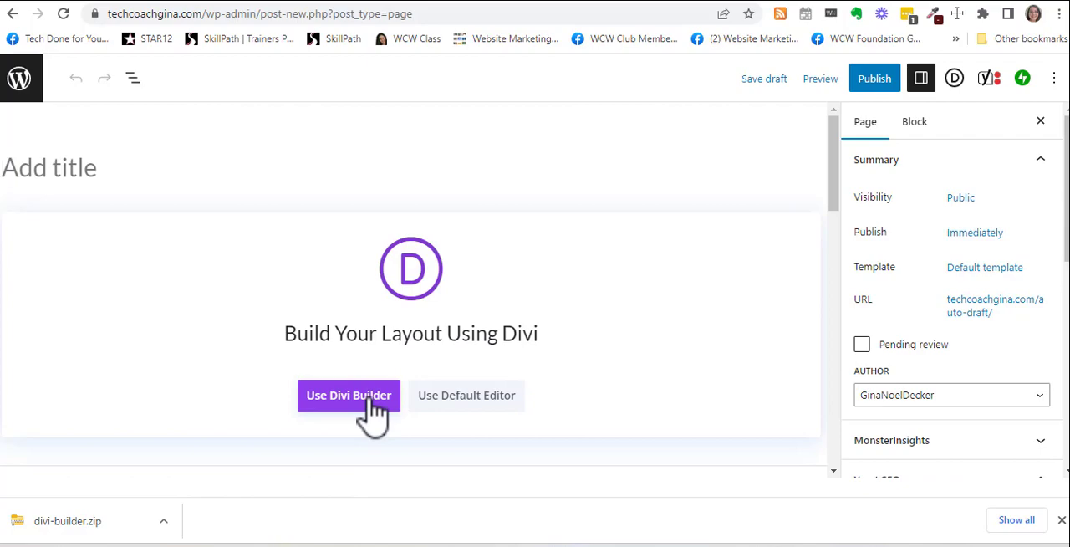
{"action": "left_click", "coordinate": [374, 406]}
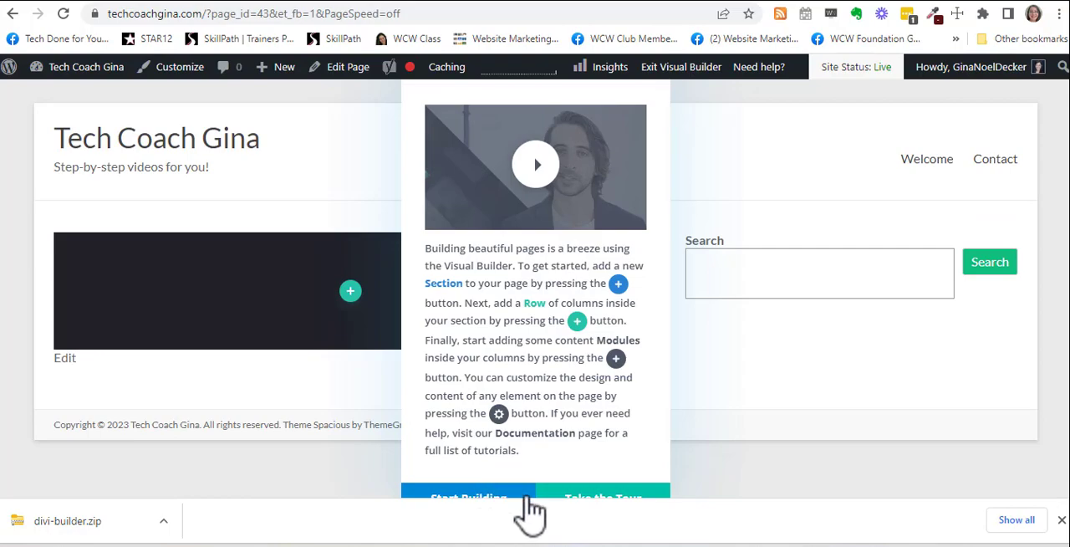
{"action": "left_click", "coordinate": [1062, 520]}
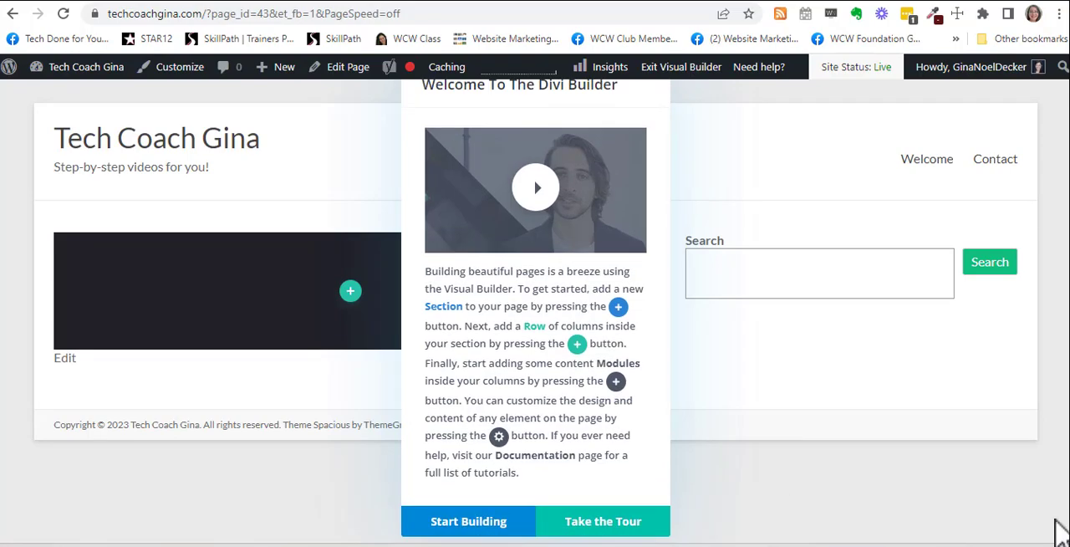
{"action": "left_click", "coordinate": [471, 525]}
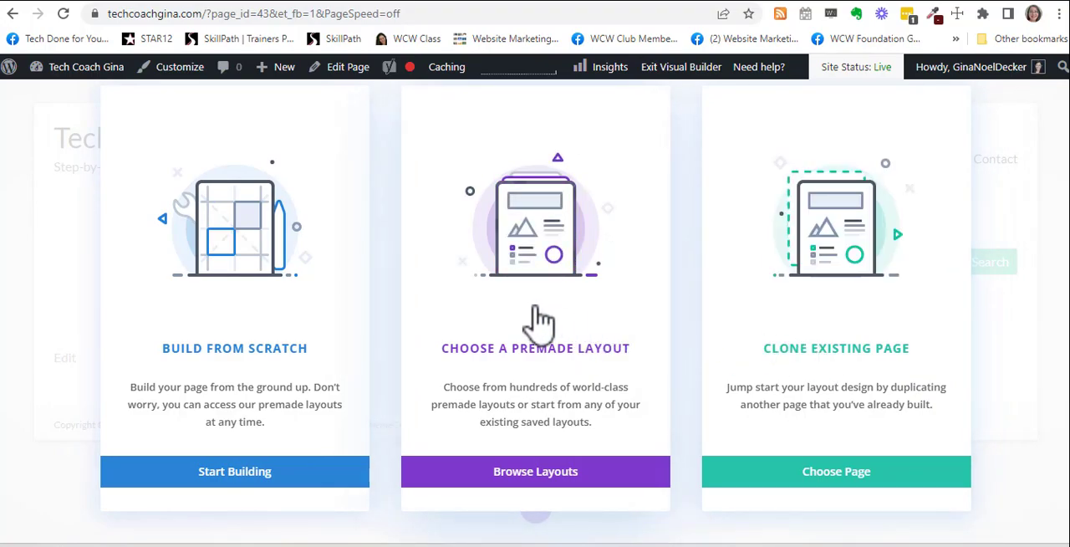
Step: Choose to start from a premade layout and search the layout library for "home improvement"
{"action": "left_click", "coordinate": [535, 358]}
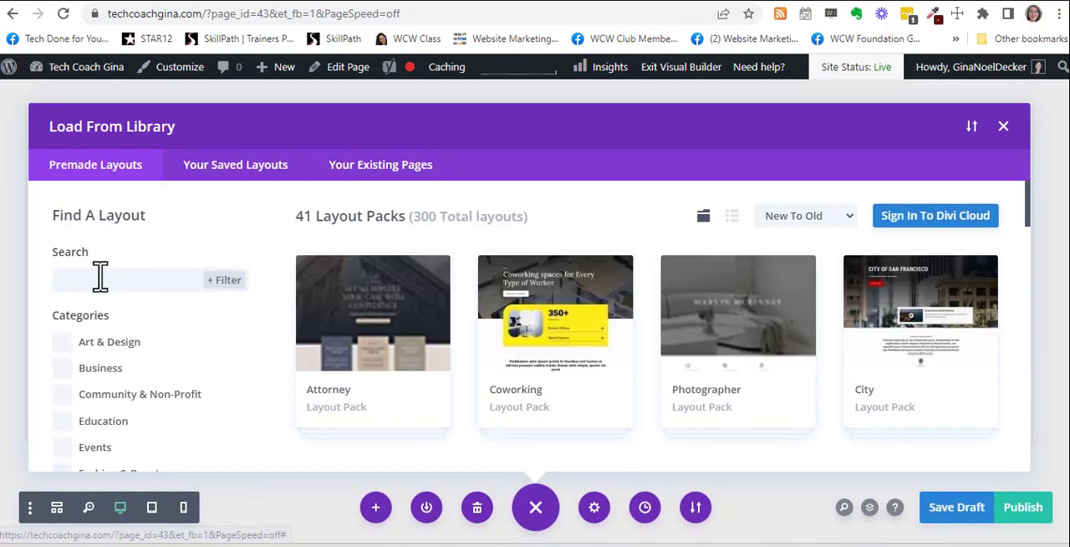
{"action": "left_click", "coordinate": [101, 275]}
{"action": "type", "text": "ho"}
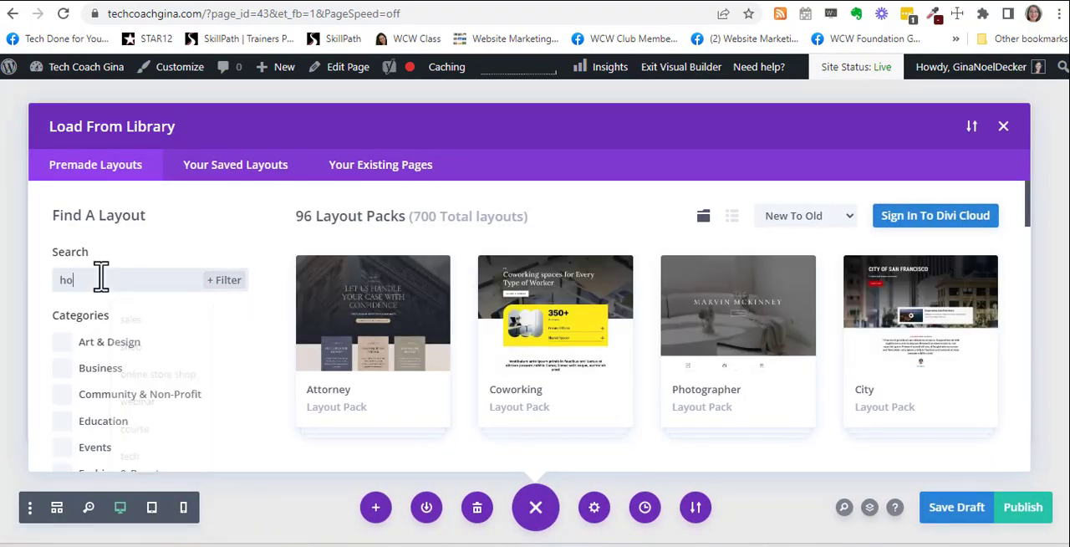
{"action": "type", "text": "me improvement"}
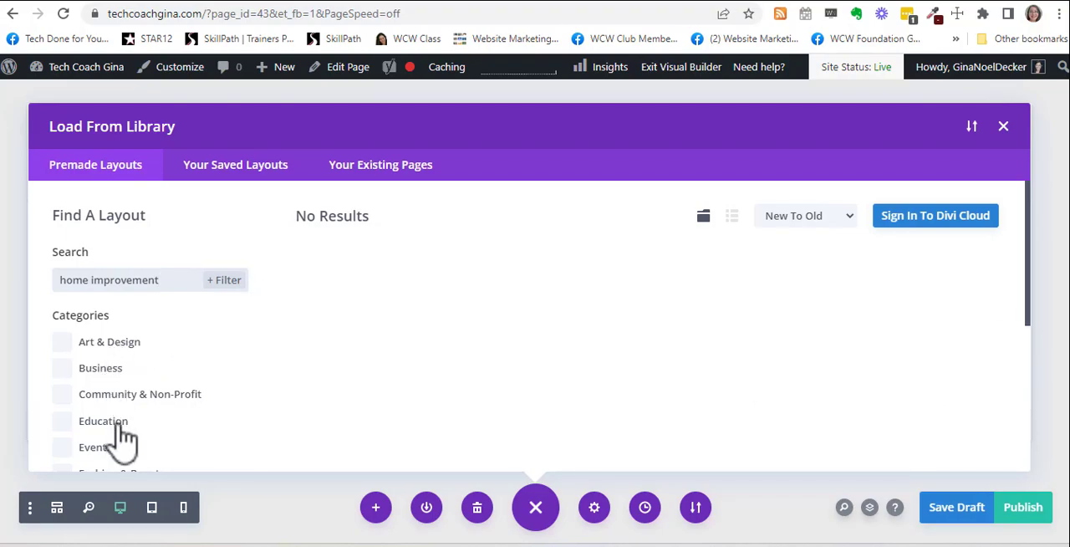
Step: Look over the layout category filters and clear the library's search text
{"action": "scroll", "coordinate": [210, 394], "scroll_direction": "down", "scroll_amount": 5}
{"action": "scroll", "coordinate": [217, 399], "scroll_direction": "up", "scroll_amount": 1}
{"action": "scroll", "coordinate": [216, 399], "scroll_direction": "up", "scroll_amount": 3}
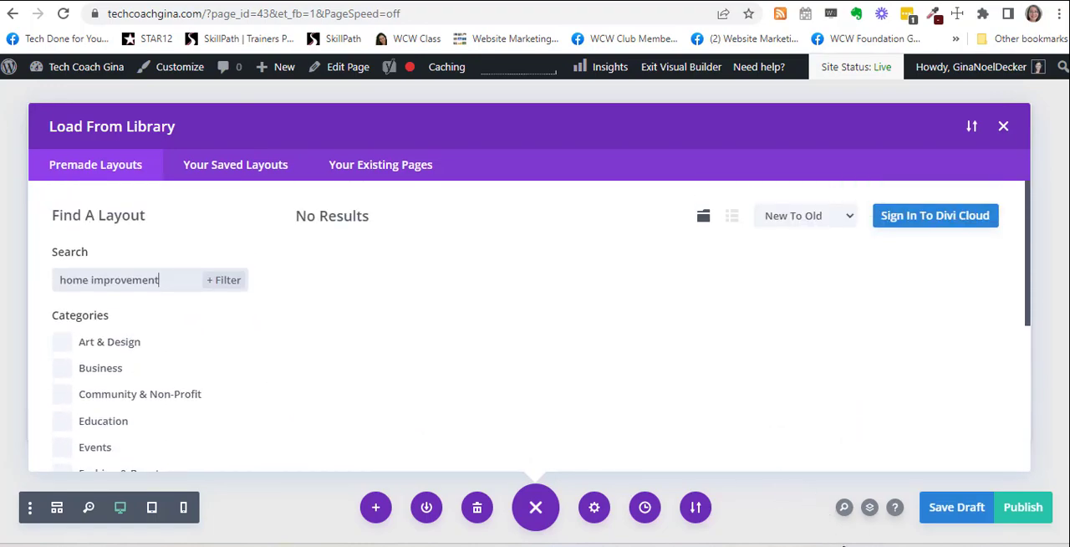
{"action": "key", "text": "ctrl+a"}
{"action": "key", "text": "BackSpace"}
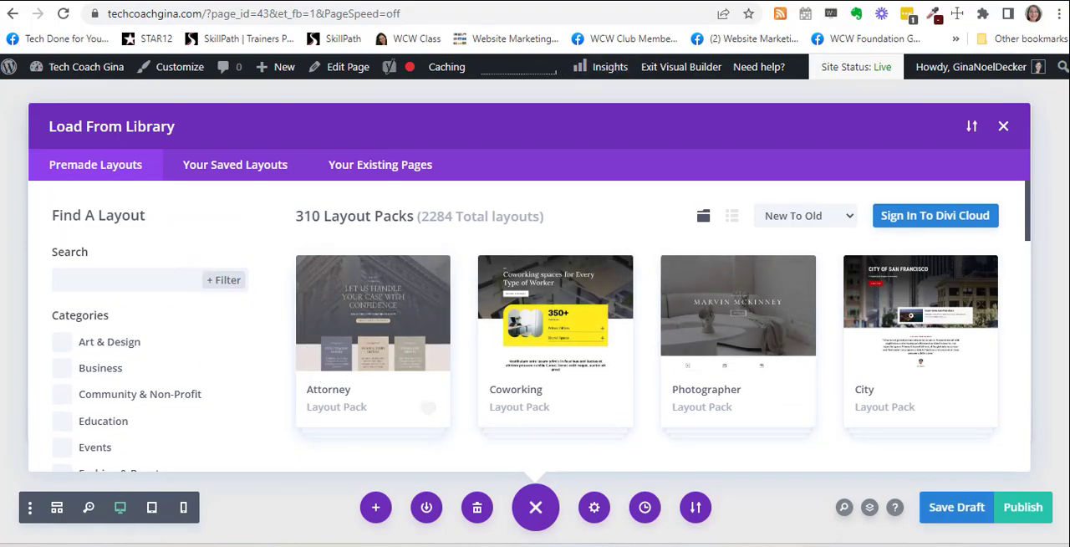
Step: Switch to the Elegant Themes layouts page and examine the home improvement layouts
{"action": "left_click", "coordinate": [487, 3]}
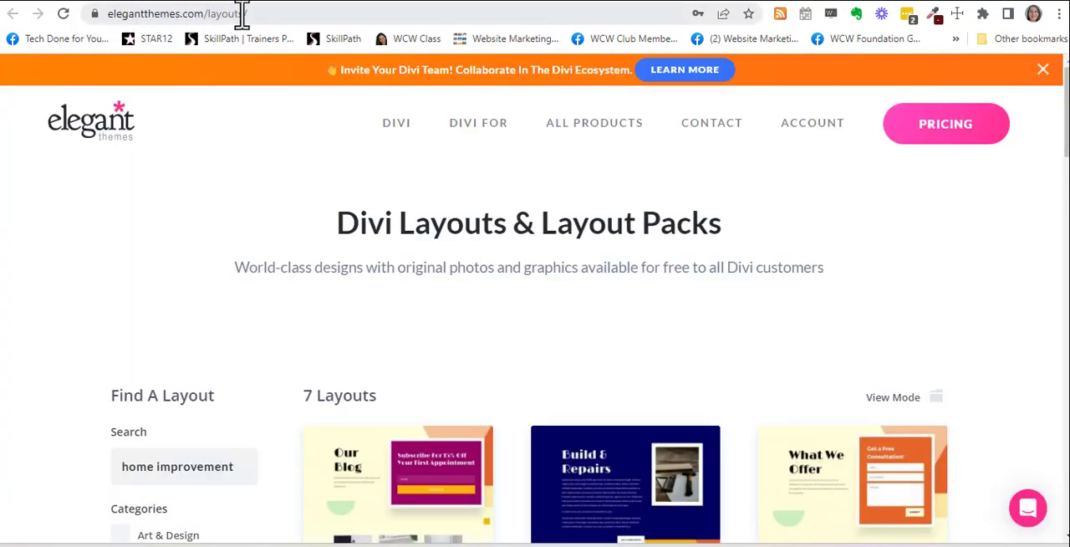
{"action": "scroll", "coordinate": [636, 327], "scroll_direction": "down", "scroll_amount": 2}
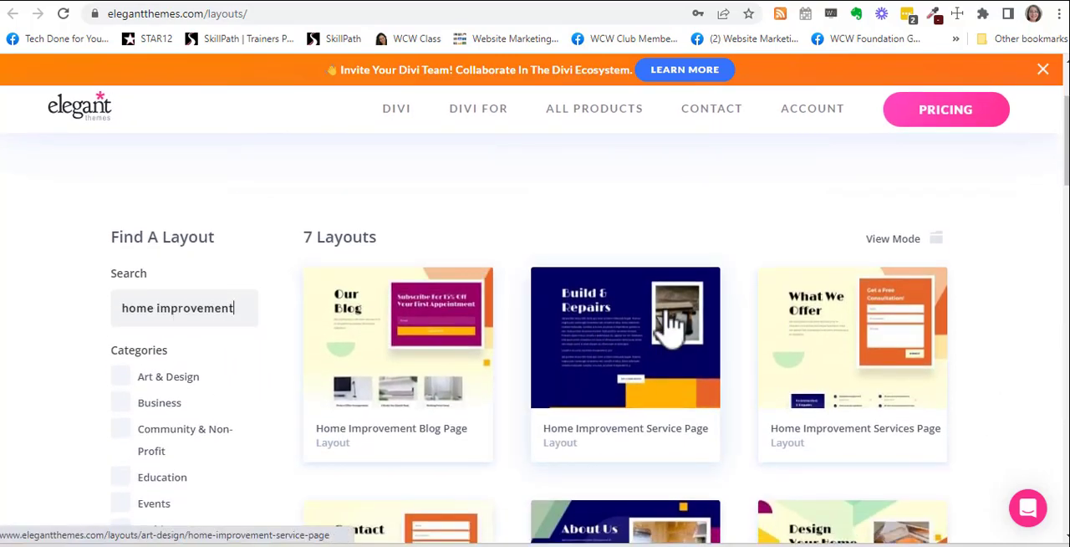
{"action": "scroll", "coordinate": [752, 322], "scroll_direction": "down", "scroll_amount": 1}
{"action": "scroll", "coordinate": [836, 311], "scroll_direction": "down", "scroll_amount": 2}
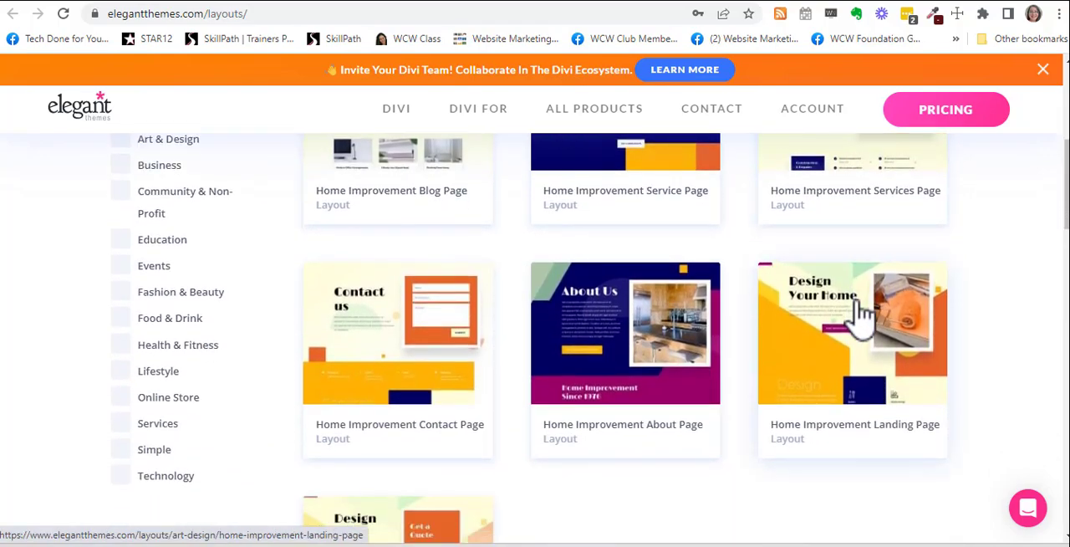
{"action": "scroll", "coordinate": [861, 311], "scroll_direction": "down", "scroll_amount": 2}
{"action": "scroll", "coordinate": [861, 316], "scroll_direction": "down", "scroll_amount": 1}
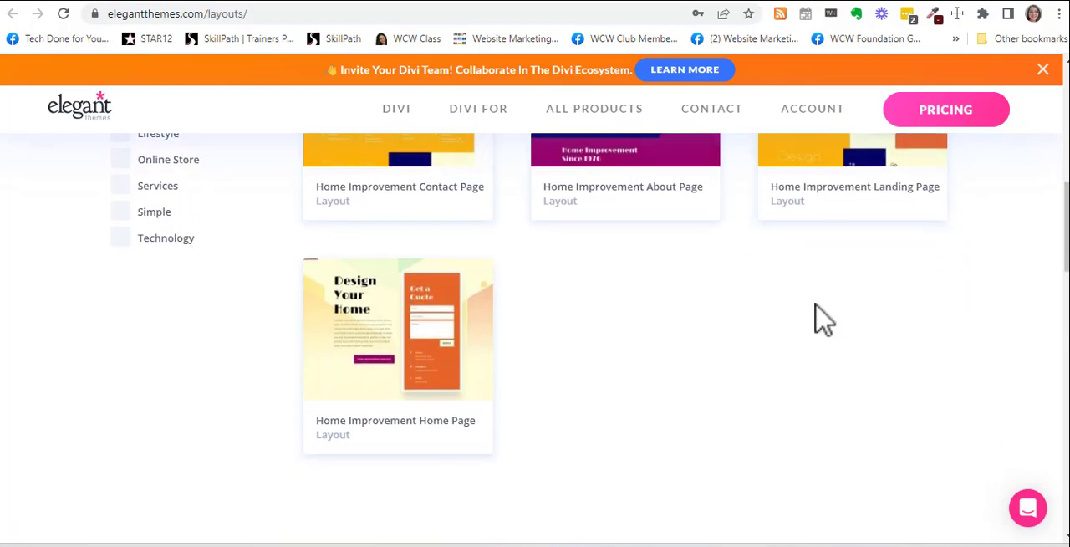
{"action": "scroll", "coordinate": [502, 328], "scroll_direction": "up", "scroll_amount": 2}
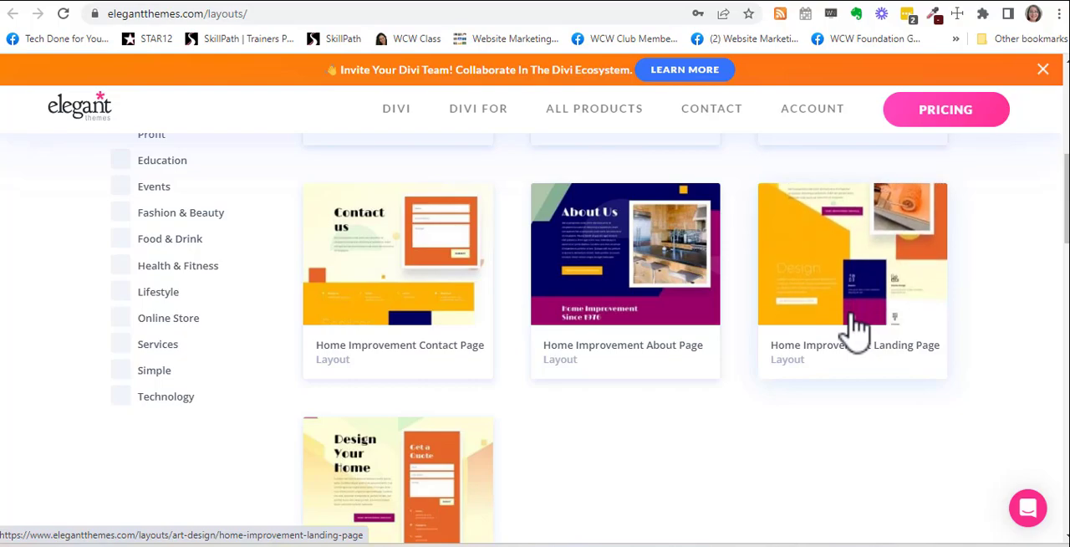
{"action": "scroll", "coordinate": [857, 326], "scroll_direction": "up", "scroll_amount": 1}
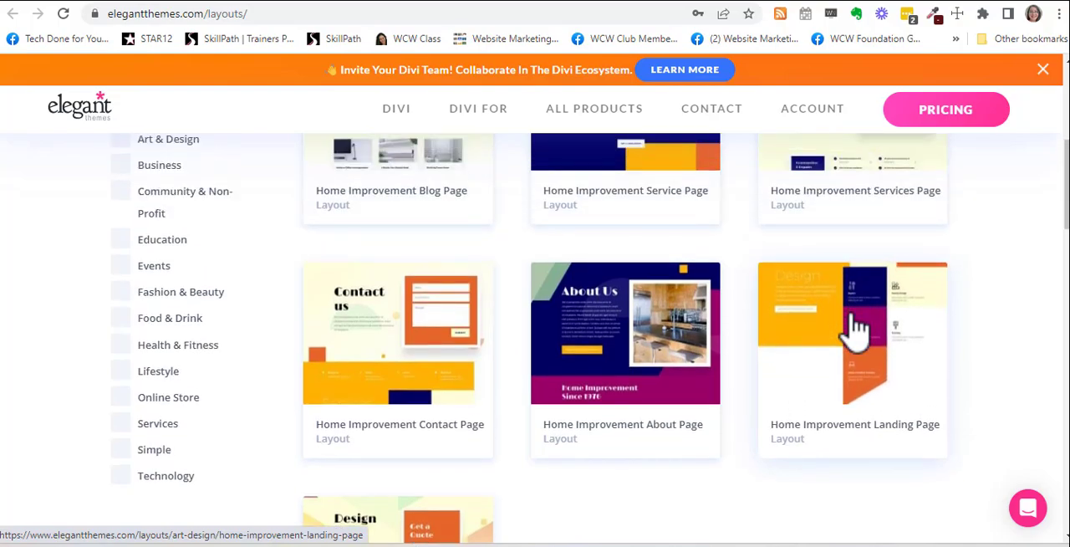
{"action": "scroll", "coordinate": [857, 326], "scroll_direction": "up", "scroll_amount": 2}
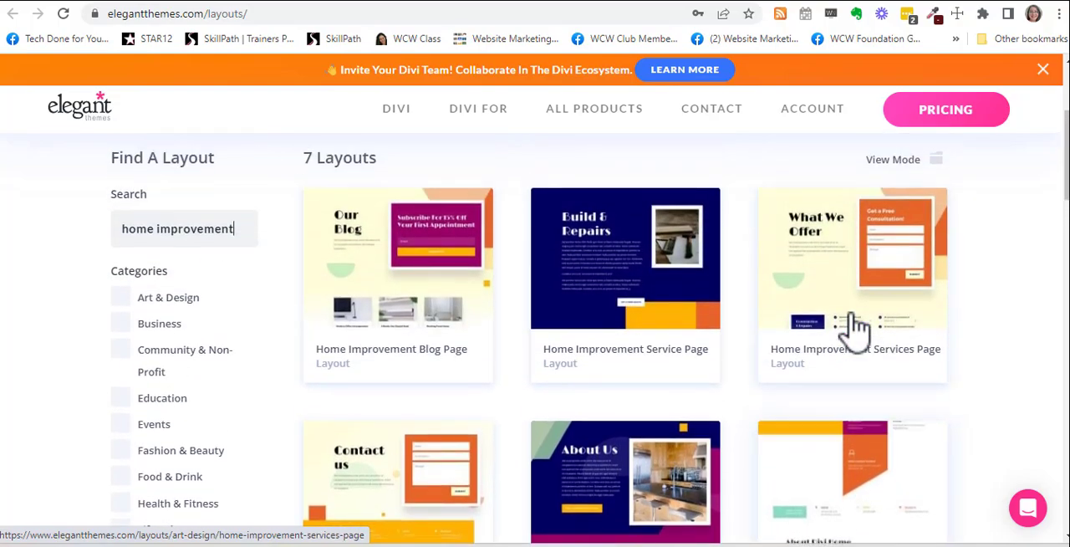
{"action": "scroll", "coordinate": [644, 318], "scroll_direction": "down", "scroll_amount": 3}
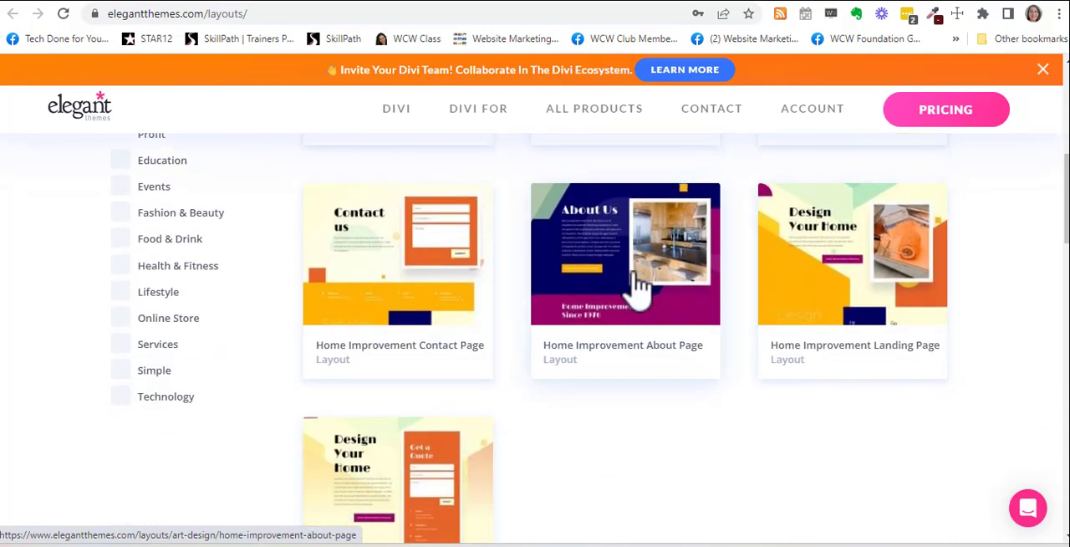
Step: Open the Home Improvement About Page layout's details and follow its link about availability in Divi
{"action": "left_click", "coordinate": [640, 284]}
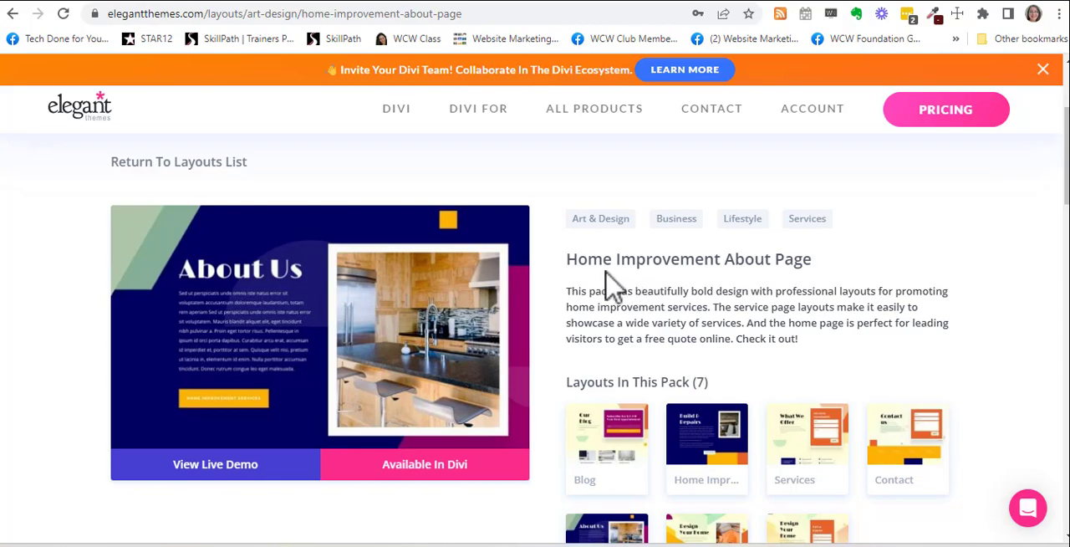
{"action": "scroll", "coordinate": [441, 481], "scroll_direction": "down", "scroll_amount": 3}
{"action": "left_click", "coordinate": [430, 470]}
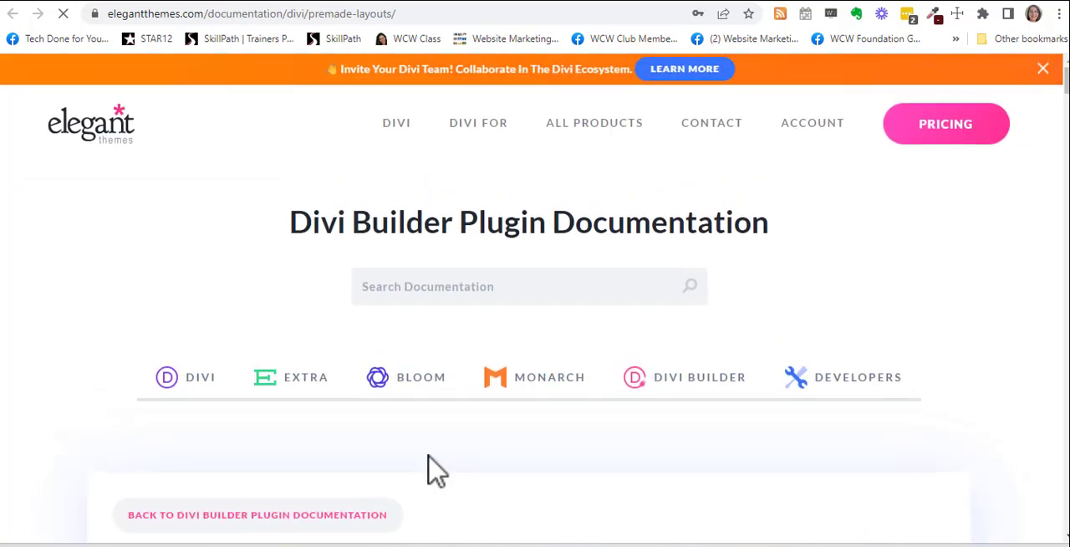
Step: Read the documentation on how to access, preview and use premade layouts in the Divi Builder
{"action": "scroll", "coordinate": [908, 327], "scroll_direction": "down", "scroll_amount": 5}
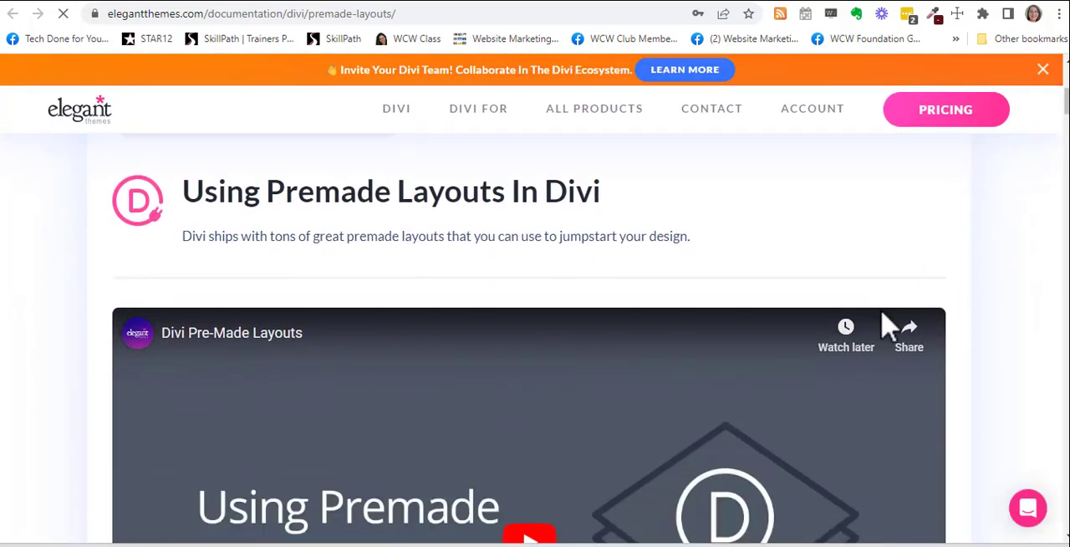
{"action": "scroll", "coordinate": [755, 323], "scroll_direction": "down", "scroll_amount": 8}
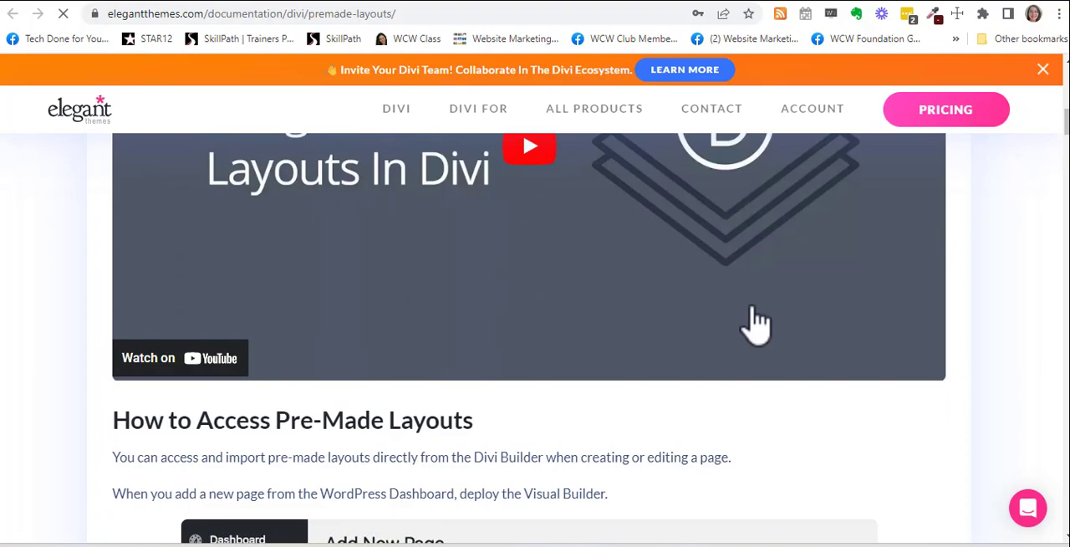
{"action": "scroll", "coordinate": [758, 324], "scroll_direction": "down", "scroll_amount": 3}
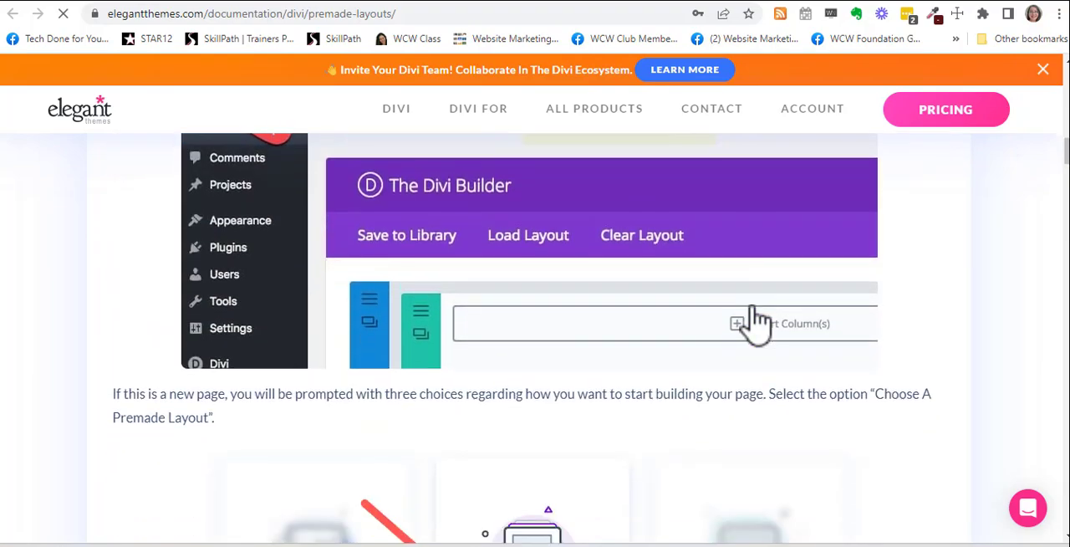
{"action": "scroll", "coordinate": [770, 364], "scroll_direction": "down", "scroll_amount": 5}
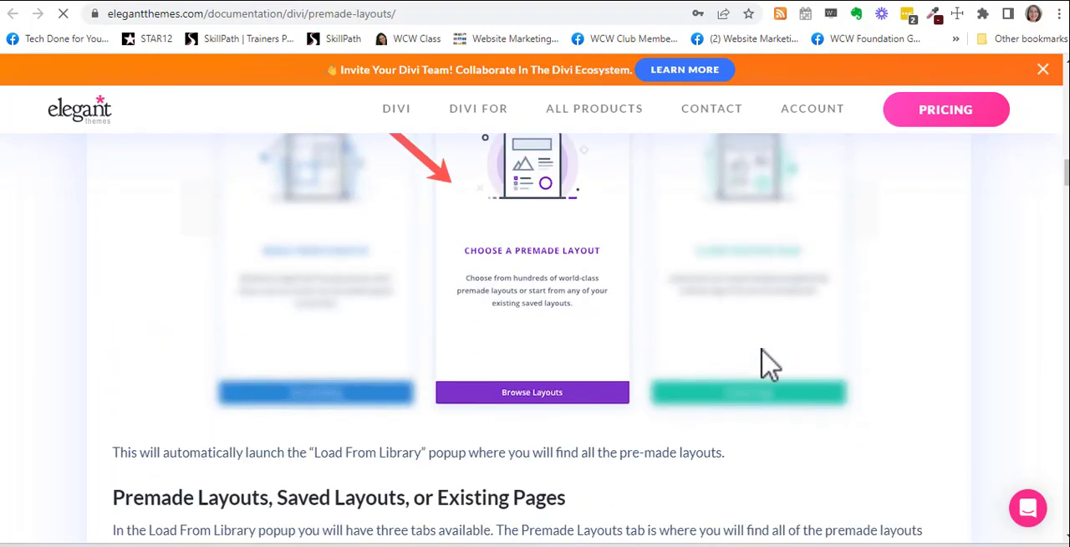
{"action": "scroll", "coordinate": [769, 363], "scroll_direction": "down", "scroll_amount": 3}
{"action": "scroll", "coordinate": [769, 364], "scroll_direction": "down", "scroll_amount": 10}
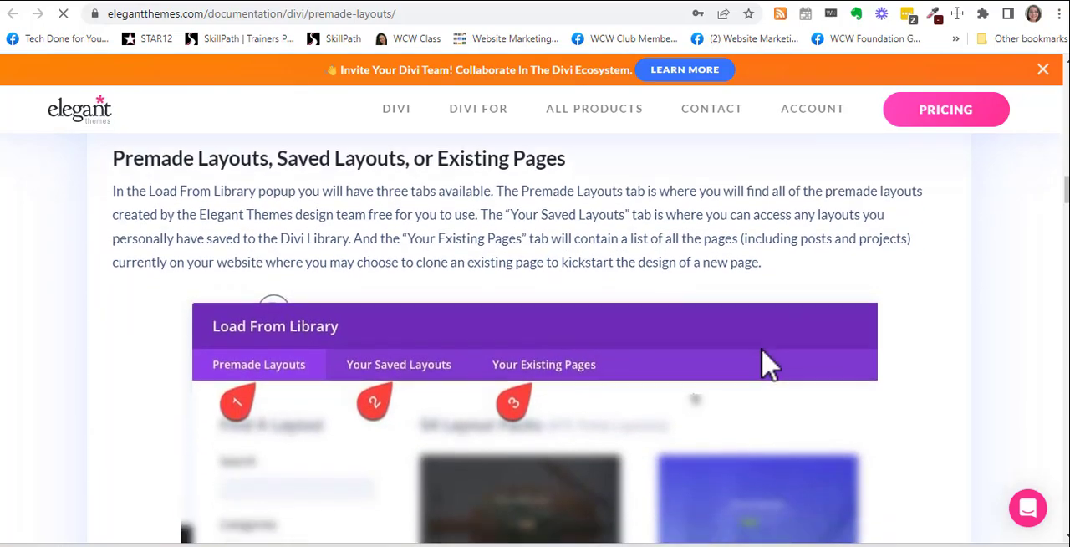
{"action": "scroll", "coordinate": [771, 364], "scroll_direction": "down", "scroll_amount": 3}
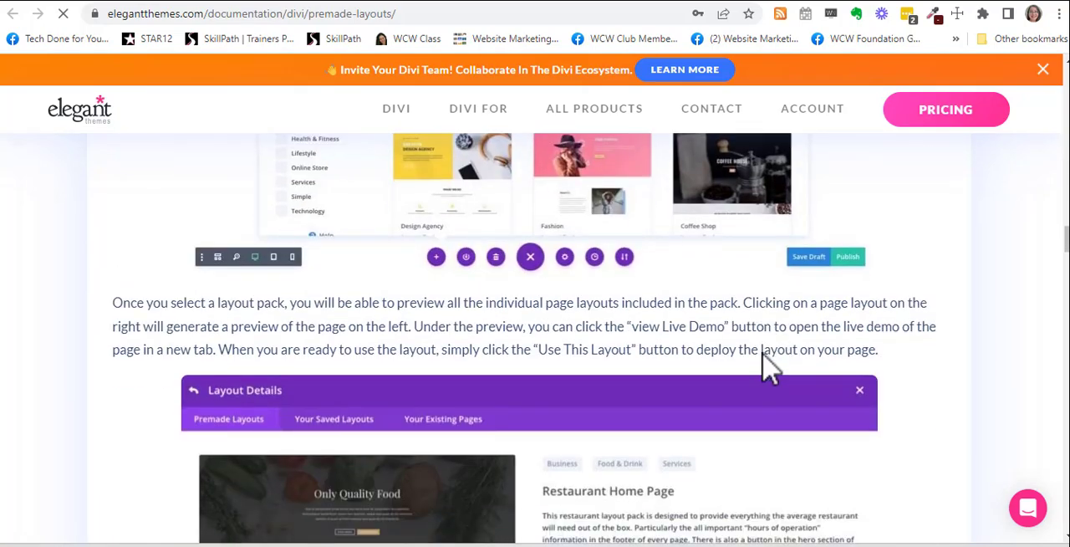
{"action": "scroll", "coordinate": [770, 363], "scroll_direction": "down", "scroll_amount": 2}
{"action": "scroll", "coordinate": [767, 360], "scroll_direction": "up", "scroll_amount": 7}
{"action": "scroll", "coordinate": [769, 364], "scroll_direction": "down", "scroll_amount": 1}
{"action": "scroll", "coordinate": [769, 364], "scroll_direction": "up", "scroll_amount": 7}
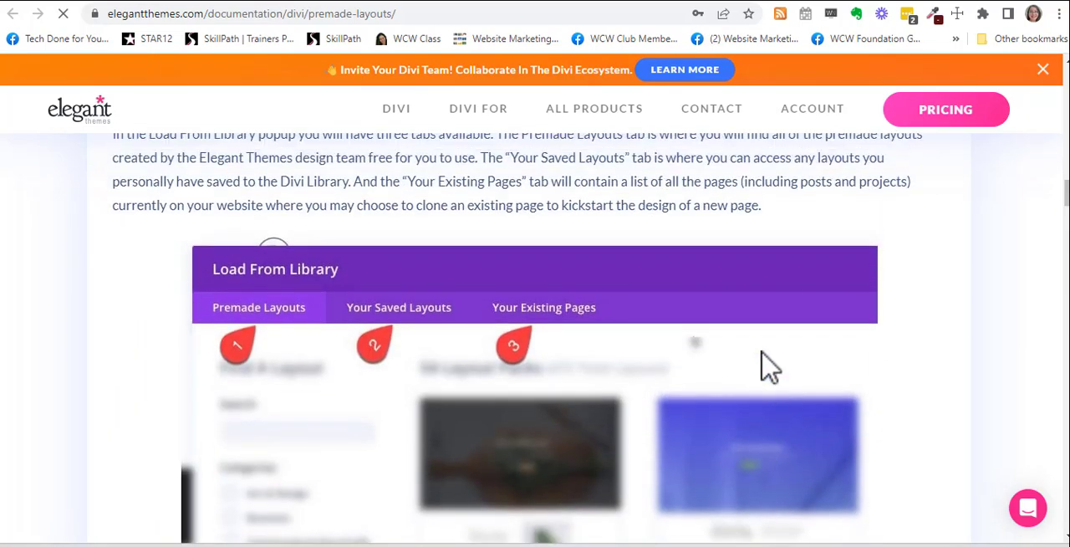
{"action": "scroll", "coordinate": [769, 366], "scroll_direction": "down", "scroll_amount": 15}
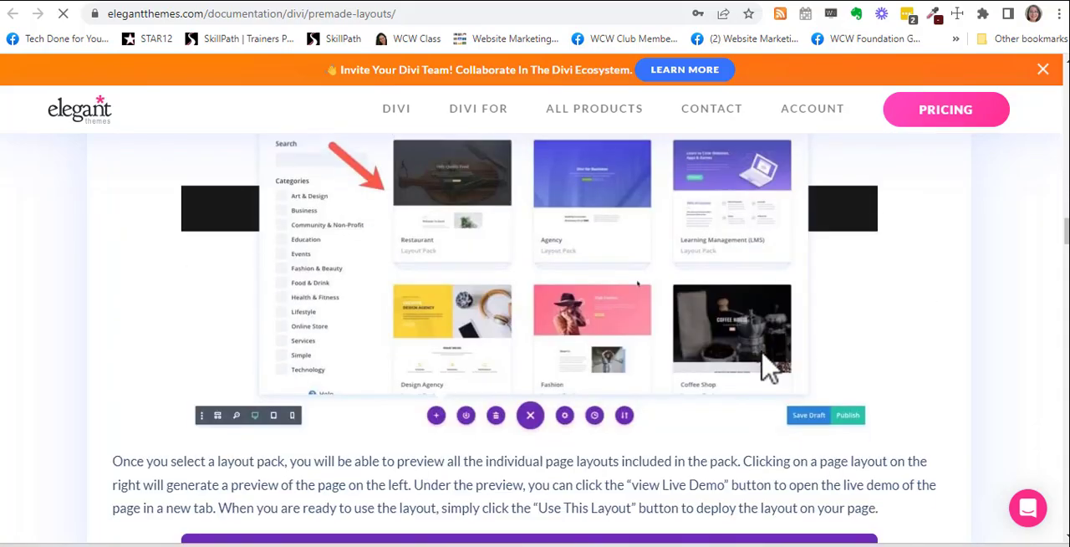
{"action": "scroll", "coordinate": [769, 365], "scroll_direction": "down", "scroll_amount": 8}
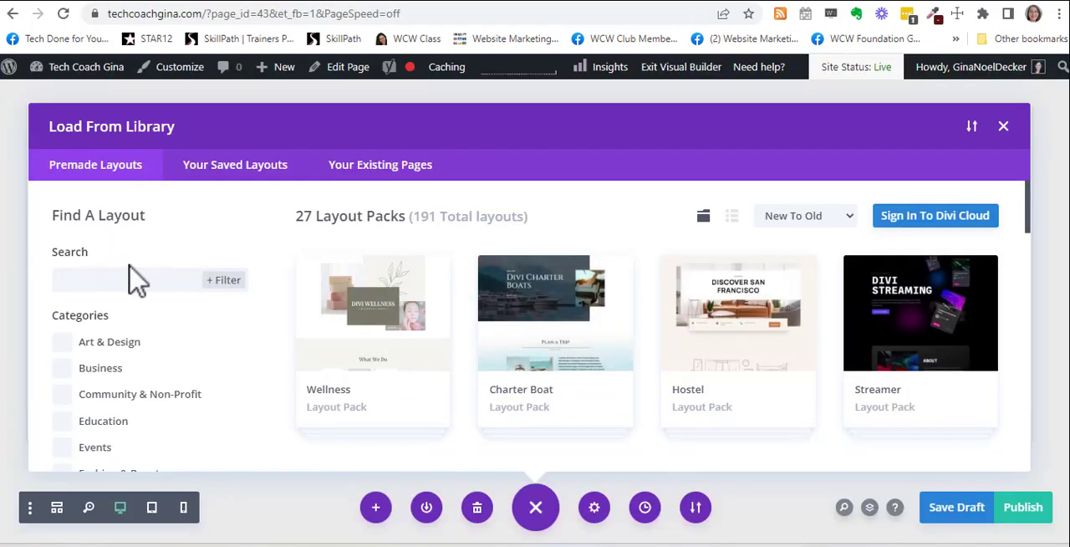
Step: Find the Home Improvement layout pack among the Lifestyle packs in the Divi library and open it
{"action": "scroll", "coordinate": [226, 292], "scroll_direction": "down", "scroll_amount": 4}
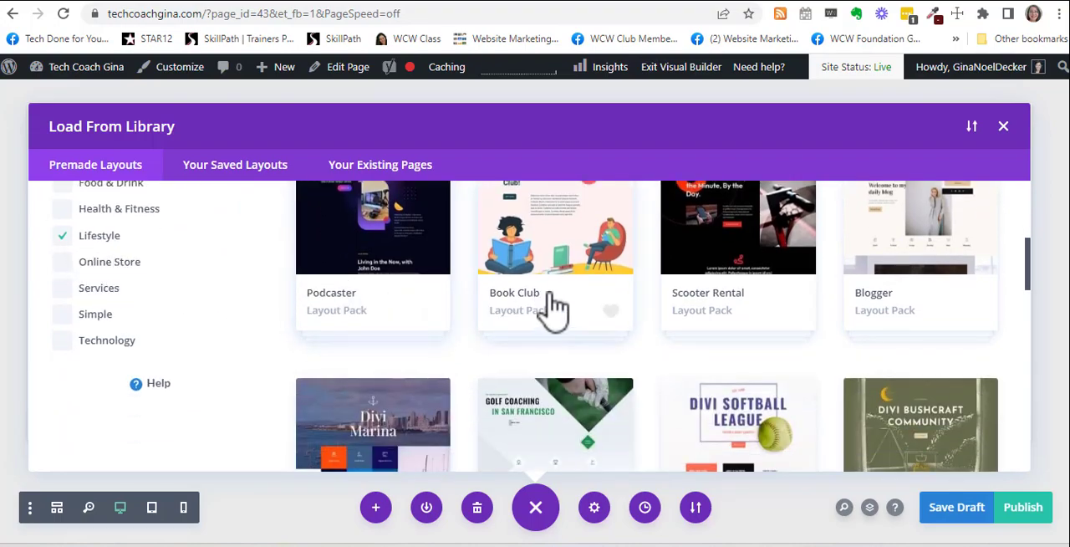
{"action": "scroll", "coordinate": [733, 326], "scroll_direction": "down", "scroll_amount": 2}
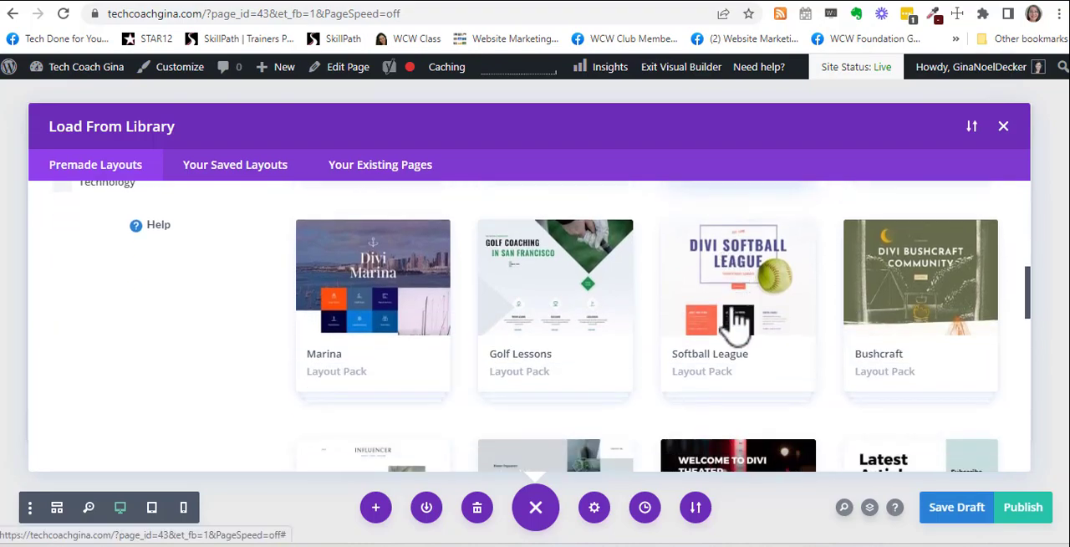
{"action": "scroll", "coordinate": [736, 322], "scroll_direction": "up", "scroll_amount": 4}
{"action": "scroll", "coordinate": [734, 284], "scroll_direction": "up", "scroll_amount": 3}
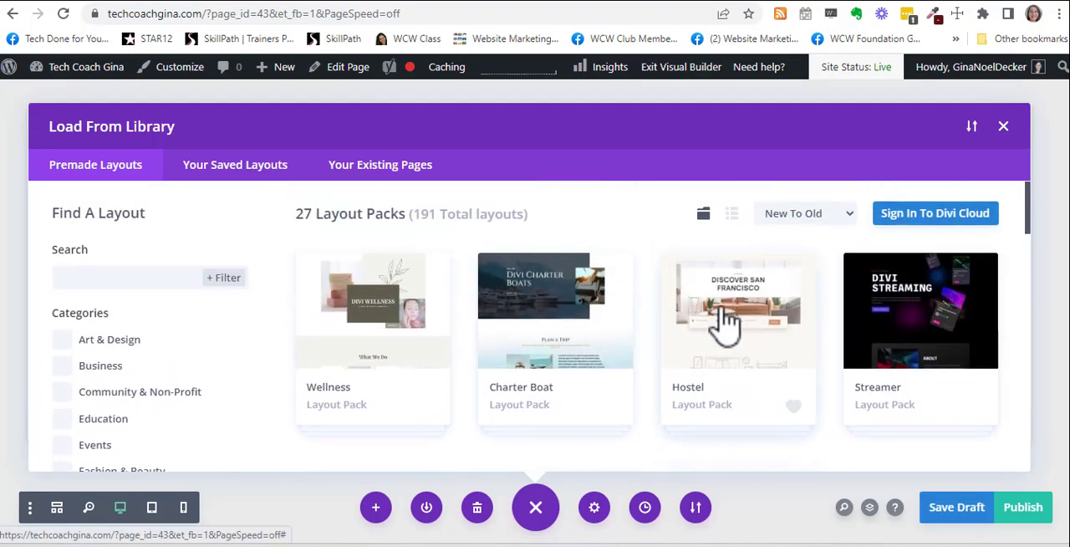
{"action": "scroll", "coordinate": [699, 313], "scroll_direction": "down", "scroll_amount": 2}
{"action": "scroll", "coordinate": [710, 334], "scroll_direction": "down", "scroll_amount": 3}
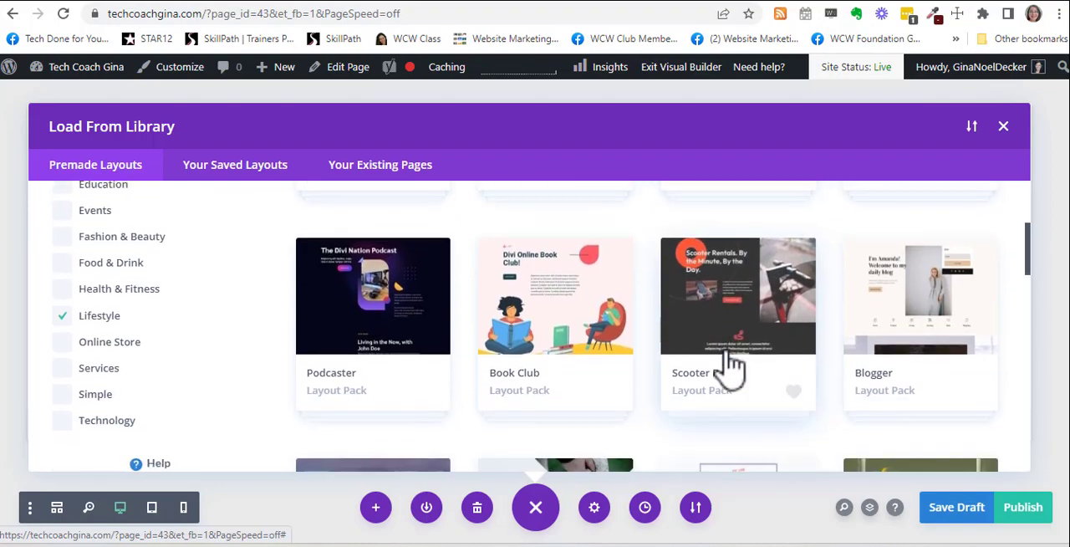
{"action": "scroll", "coordinate": [733, 363], "scroll_direction": "down", "scroll_amount": 3}
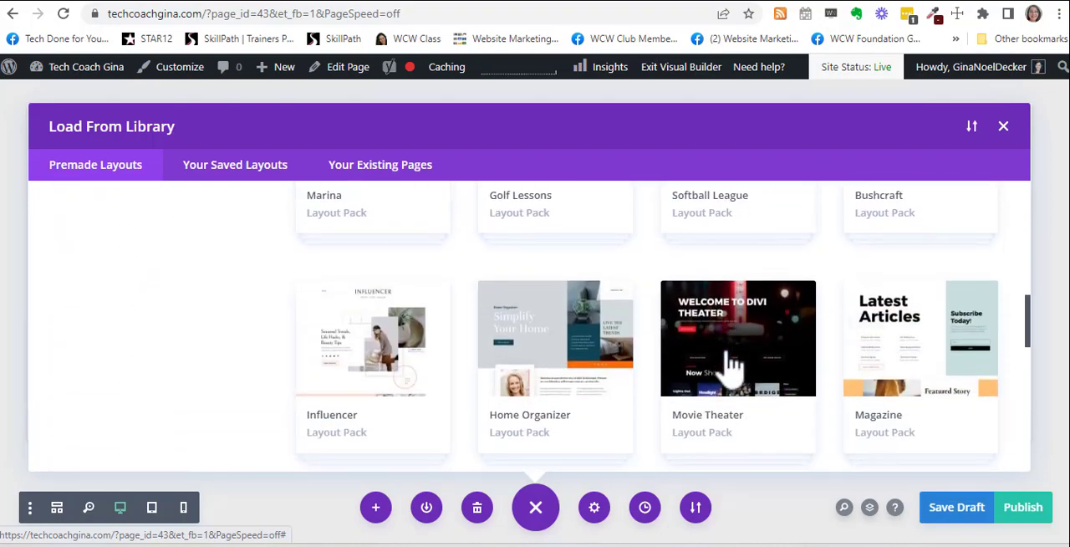
{"action": "scroll", "coordinate": [733, 364], "scroll_direction": "down", "scroll_amount": 1}
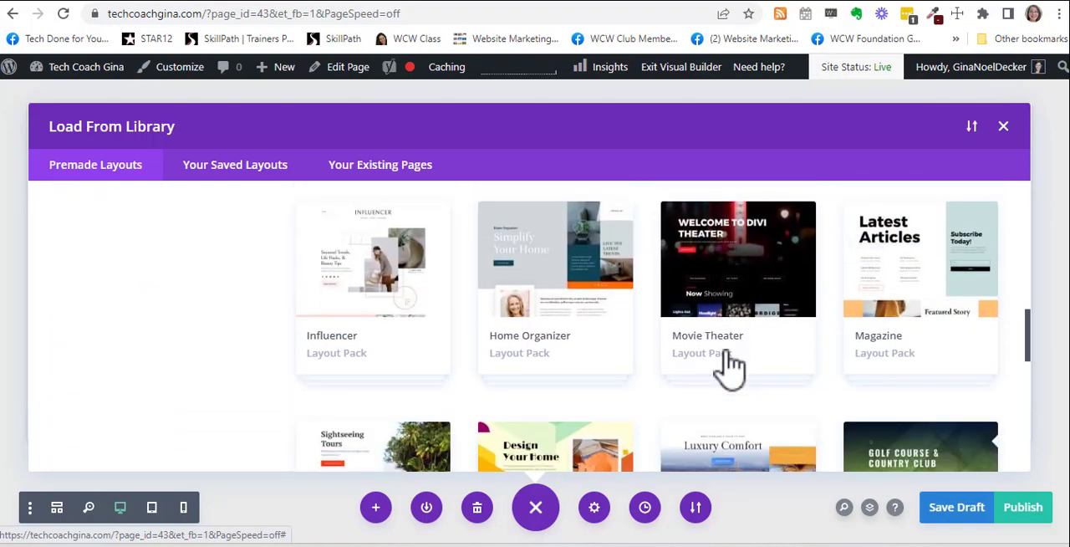
{"action": "scroll", "coordinate": [733, 364], "scroll_direction": "down", "scroll_amount": 1}
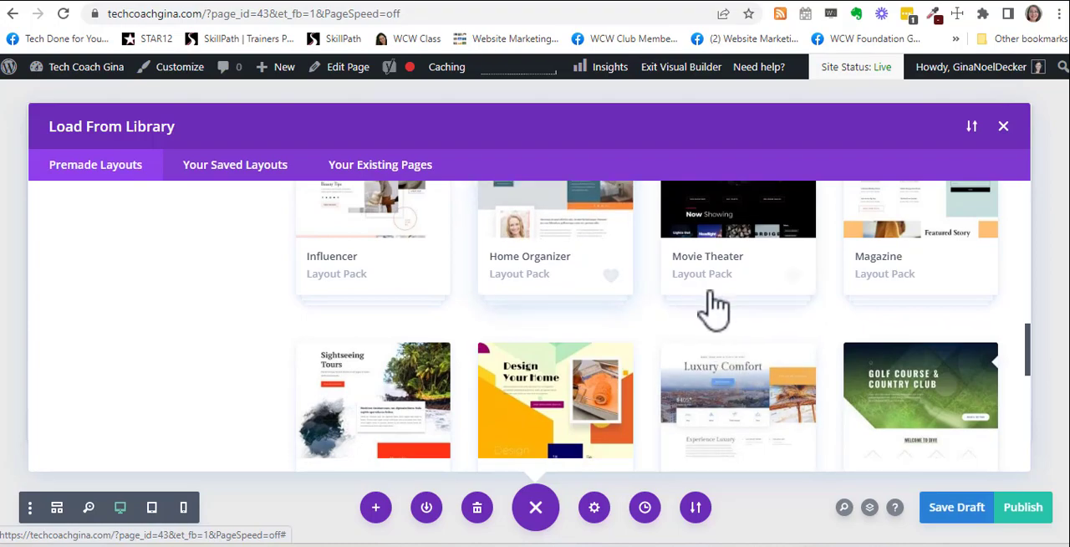
{"action": "scroll", "coordinate": [727, 314], "scroll_direction": "down", "scroll_amount": 2}
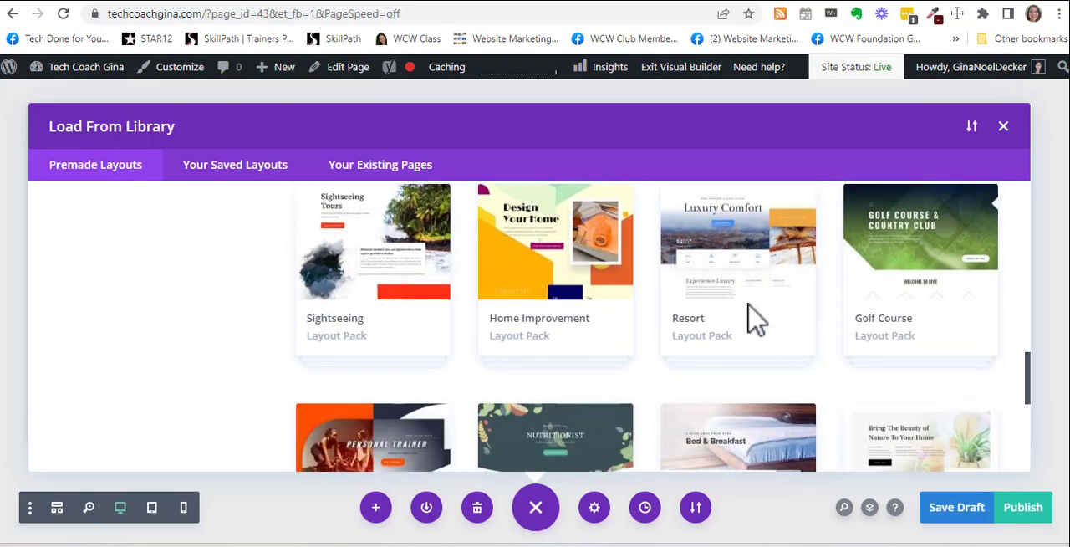
{"action": "left_click", "coordinate": [547, 272]}
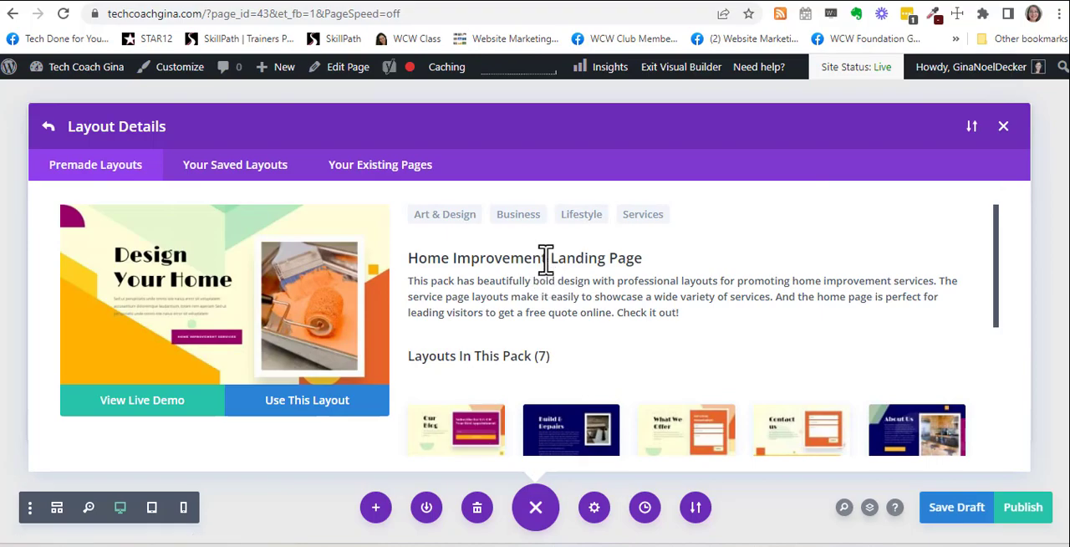
Step: Select the About page layout in the Home Improvement pack for preview
{"action": "scroll", "coordinate": [592, 301], "scroll_direction": "down", "scroll_amount": 2}
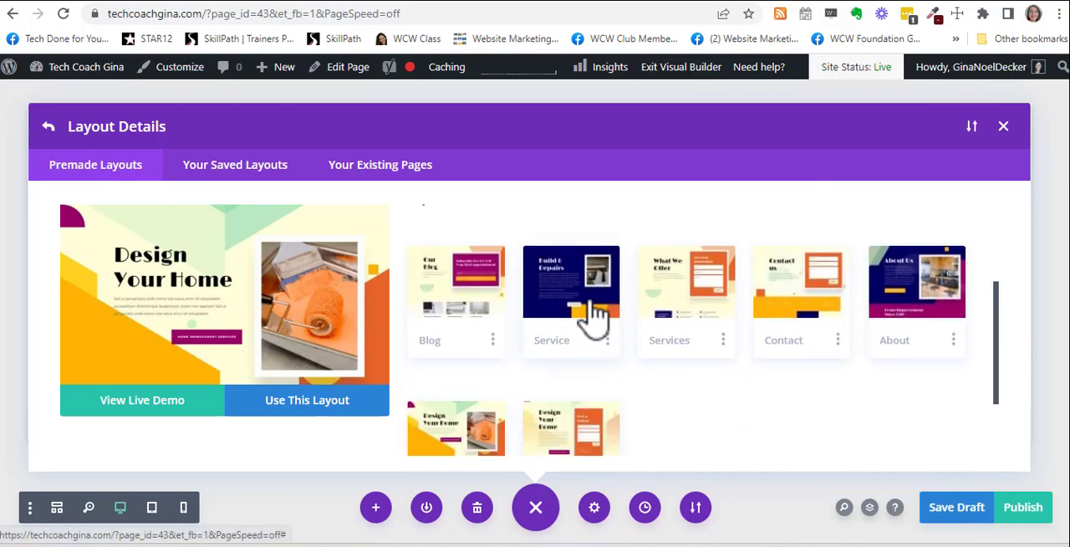
{"action": "left_click", "coordinate": [907, 322]}
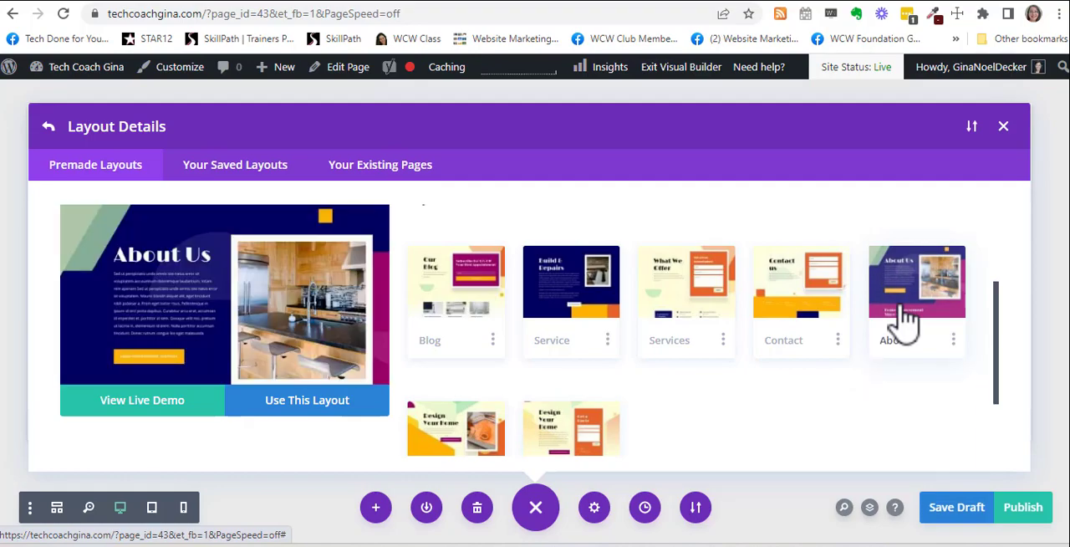
Step: Apply the selected About layout to the page, look over the result and save the page as a draft
{"action": "left_click", "coordinate": [294, 409]}
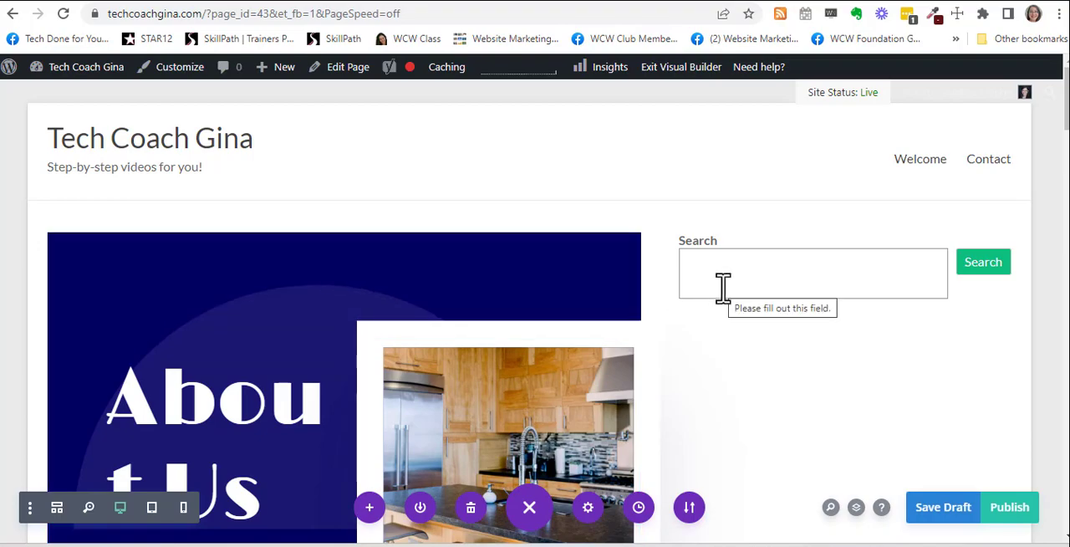
{"action": "scroll", "coordinate": [724, 288], "scroll_direction": "down", "scroll_amount": 10}
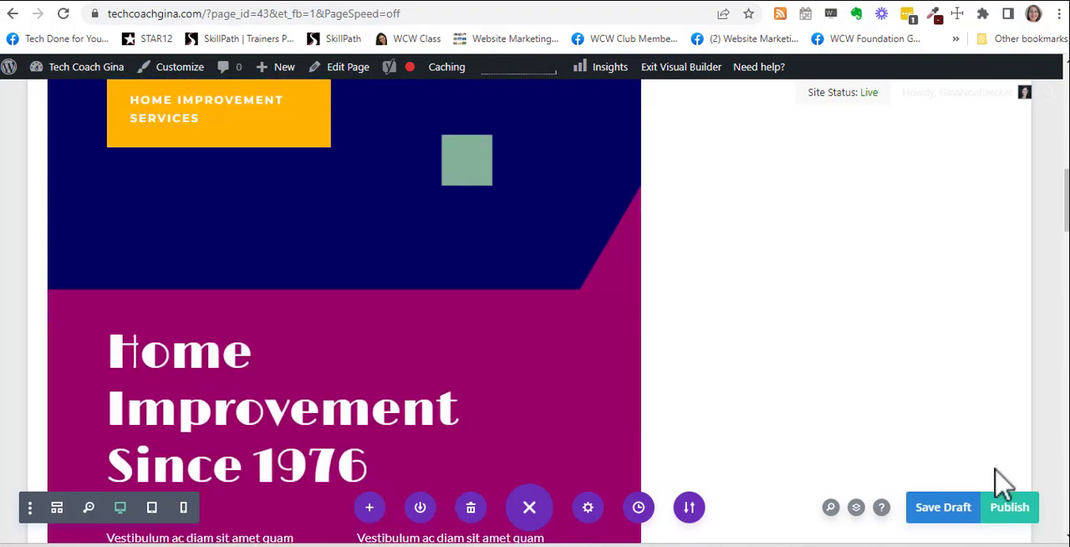
{"action": "scroll", "coordinate": [902, 352], "scroll_direction": "up", "scroll_amount": 10}
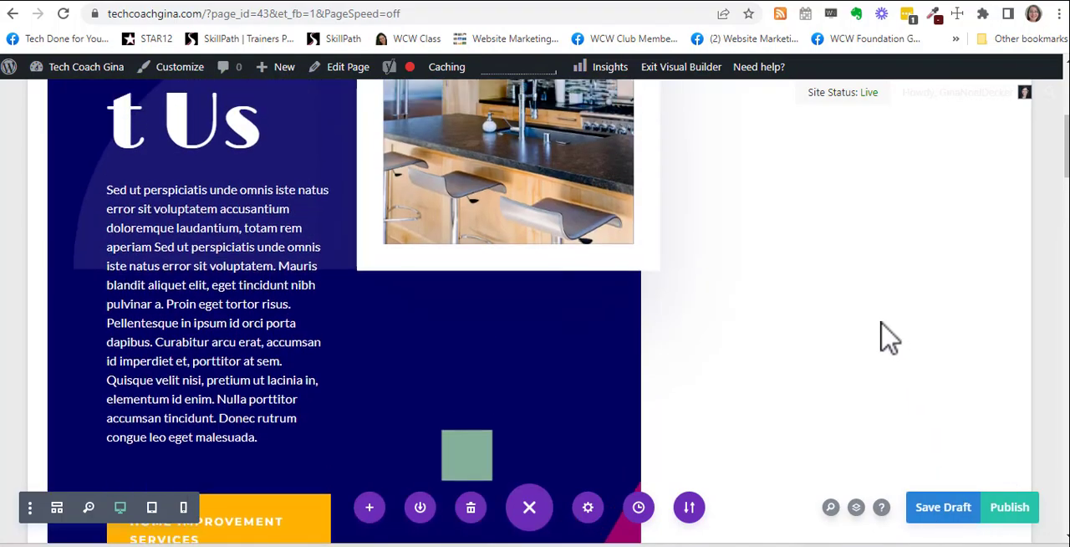
{"action": "left_click", "coordinate": [963, 509]}
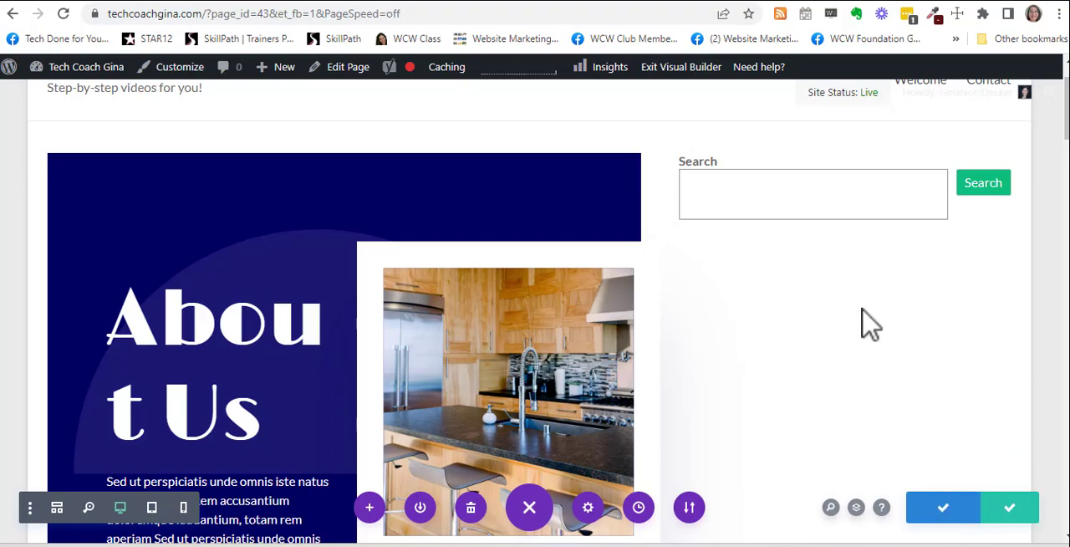
{"action": "scroll", "coordinate": [823, 289], "scroll_direction": "up", "scroll_amount": 1}
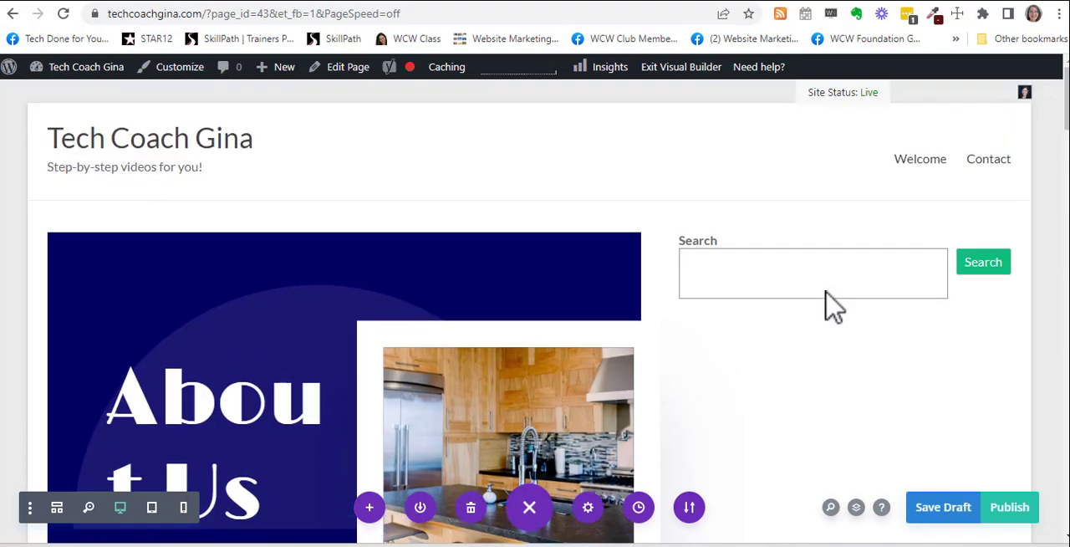
Step: Open the page's WordPress edit screen and set its page layout to No Sidebar Full Width
{"action": "scroll", "coordinate": [825, 294], "scroll_direction": "down", "scroll_amount": 4}
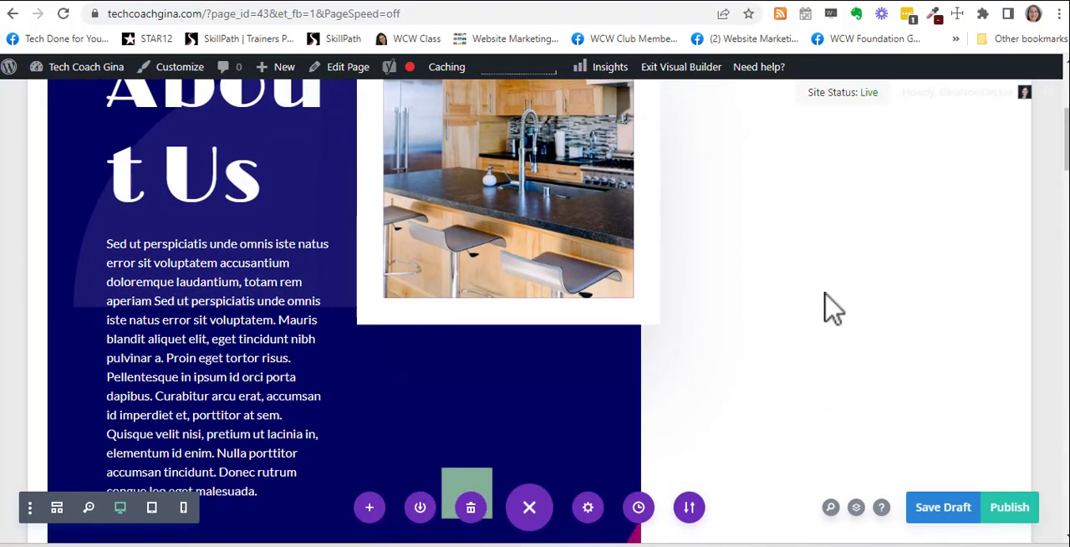
{"action": "scroll", "coordinate": [825, 306], "scroll_direction": "up", "scroll_amount": 4}
{"action": "left_click", "coordinate": [355, 74]}
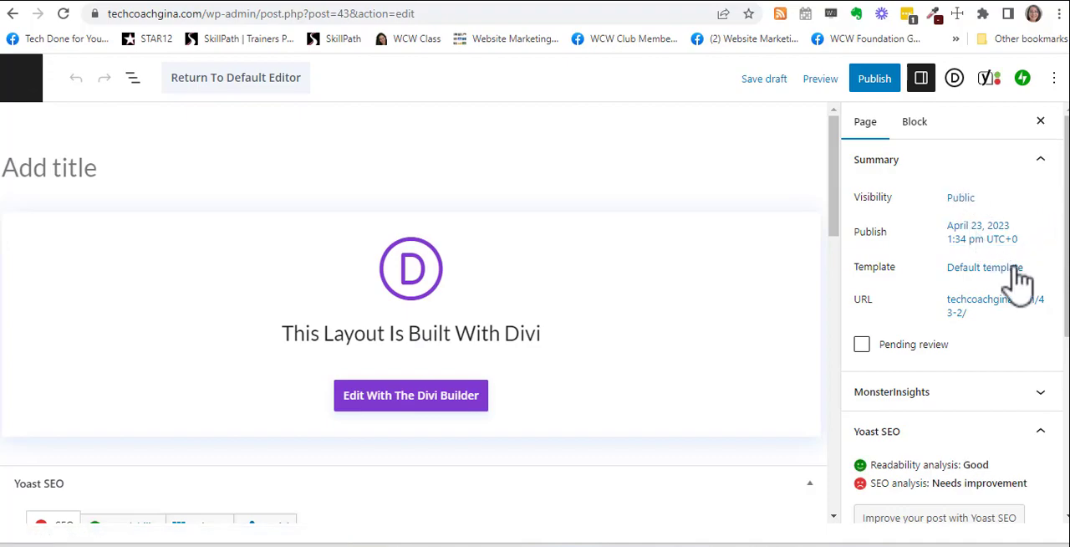
{"action": "scroll", "coordinate": [1045, 355], "scroll_direction": "down", "scroll_amount": 1}
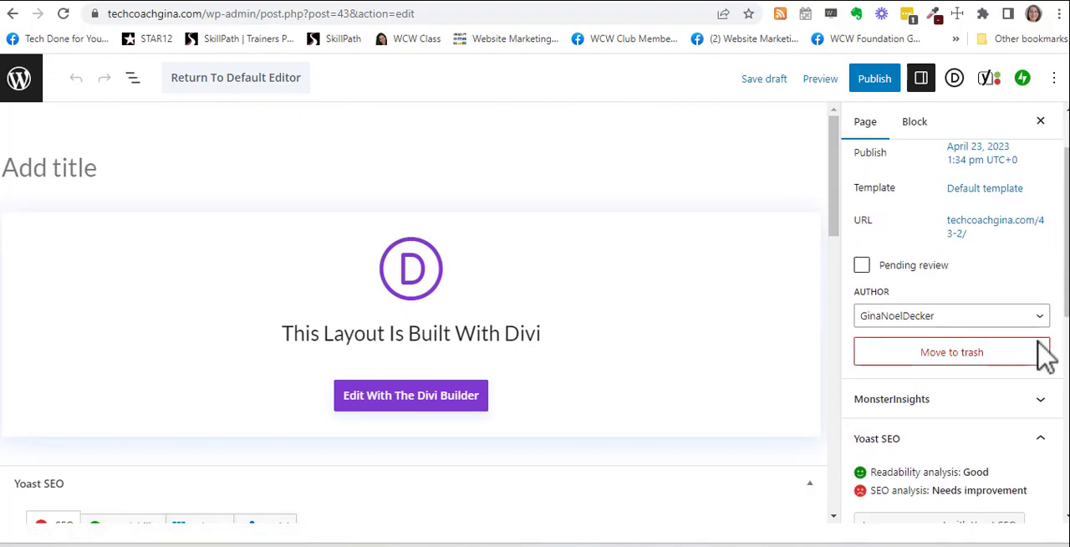
{"action": "scroll", "coordinate": [1045, 355], "scroll_direction": "down", "scroll_amount": 6}
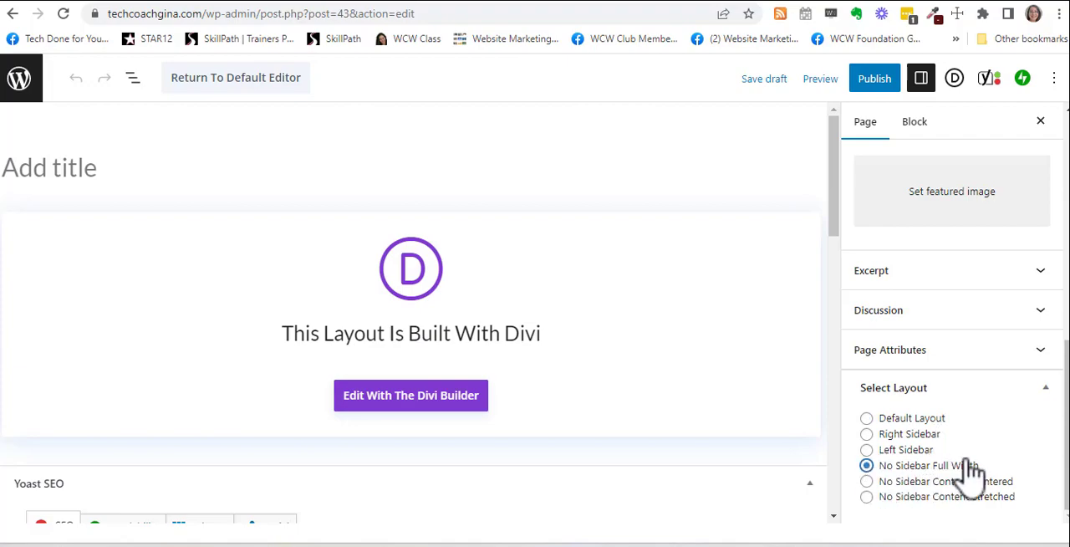
Step: Publish the page with its current settings
{"action": "scroll", "coordinate": [998, 473], "scroll_direction": "up", "scroll_amount": 6}
{"action": "scroll", "coordinate": [1017, 456], "scroll_direction": "up", "scroll_amount": 1}
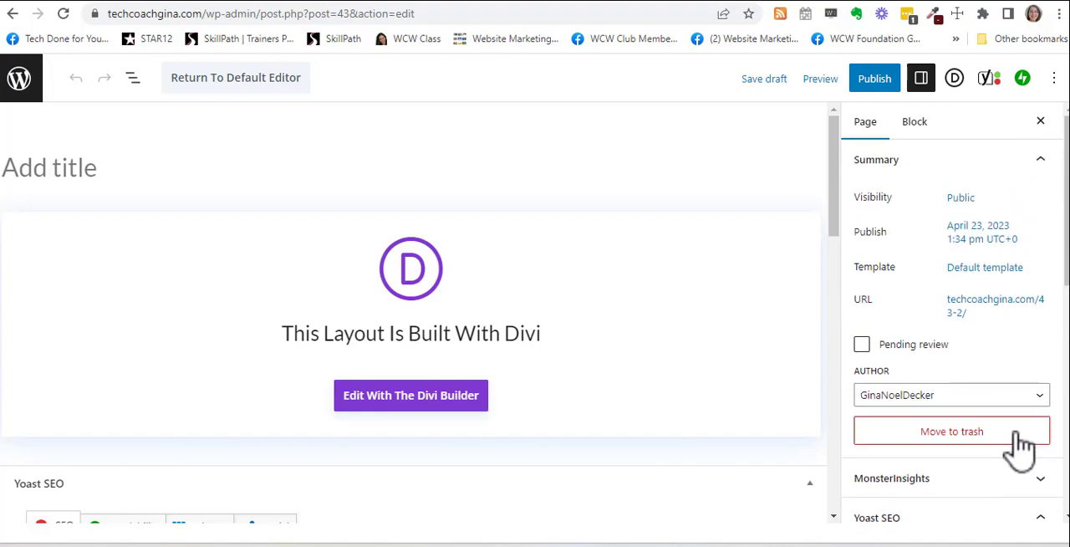
{"action": "left_click", "coordinate": [878, 84]}
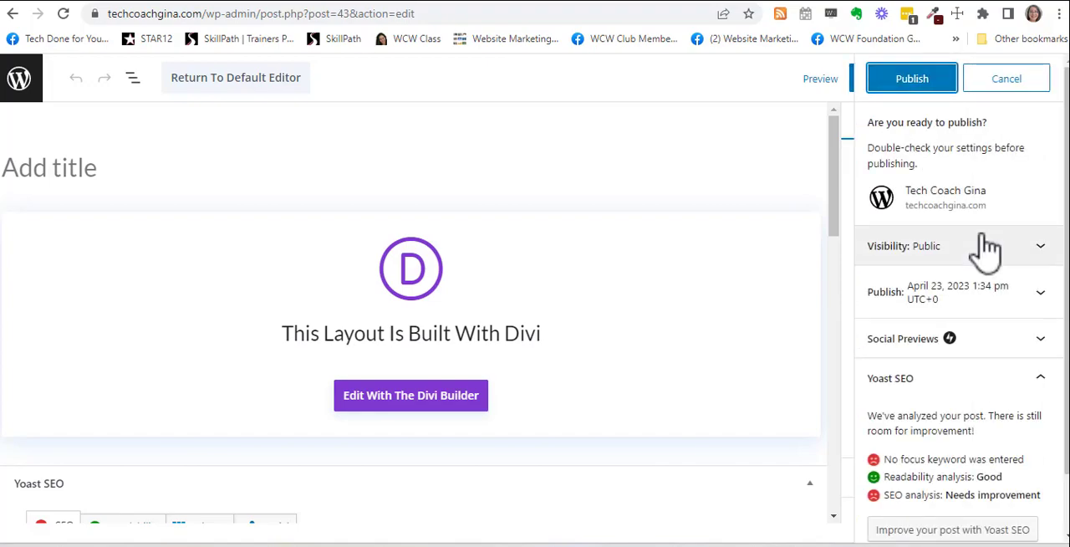
{"action": "left_click", "coordinate": [916, 81]}
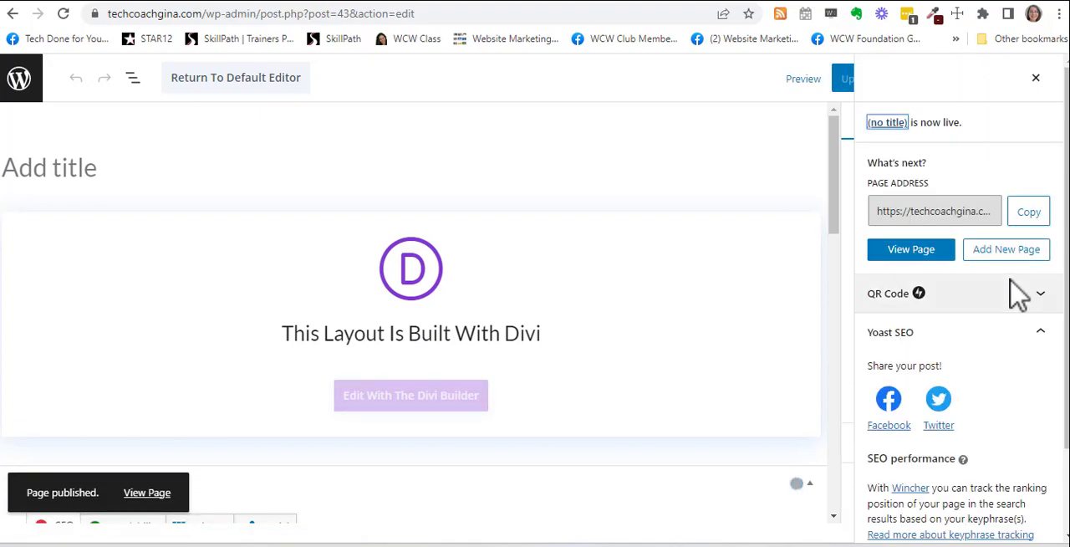
Step: View the published page and check how the About layout fits the page width without the sidebar
{"action": "left_click", "coordinate": [923, 258]}
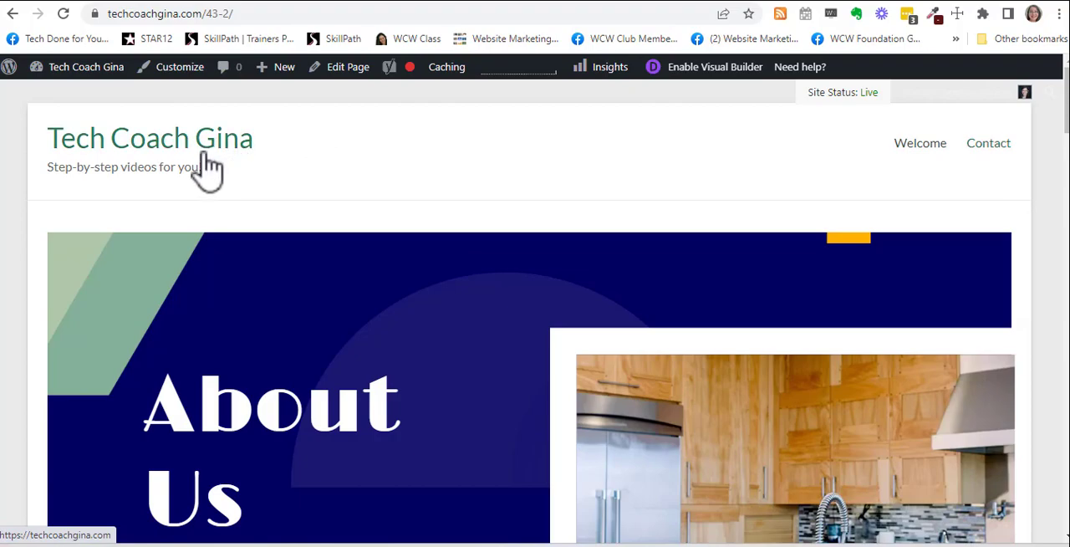
{"action": "scroll", "coordinate": [664, 151], "scroll_direction": "down", "scroll_amount": 2}
{"action": "scroll", "coordinate": [664, 150], "scroll_direction": "up", "scroll_amount": 2}
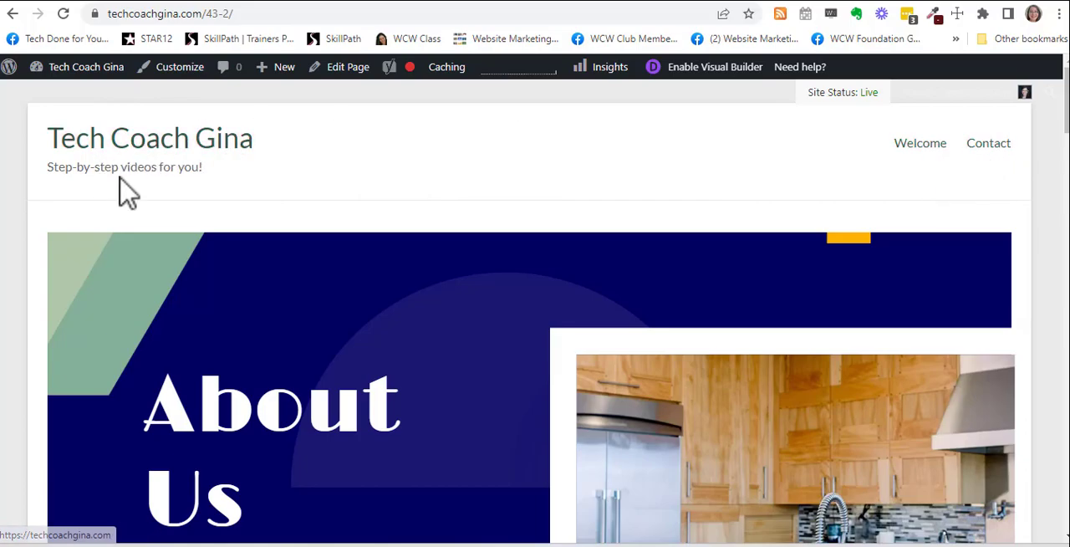
{"action": "scroll", "coordinate": [735, 280], "scroll_direction": "down", "scroll_amount": 5}
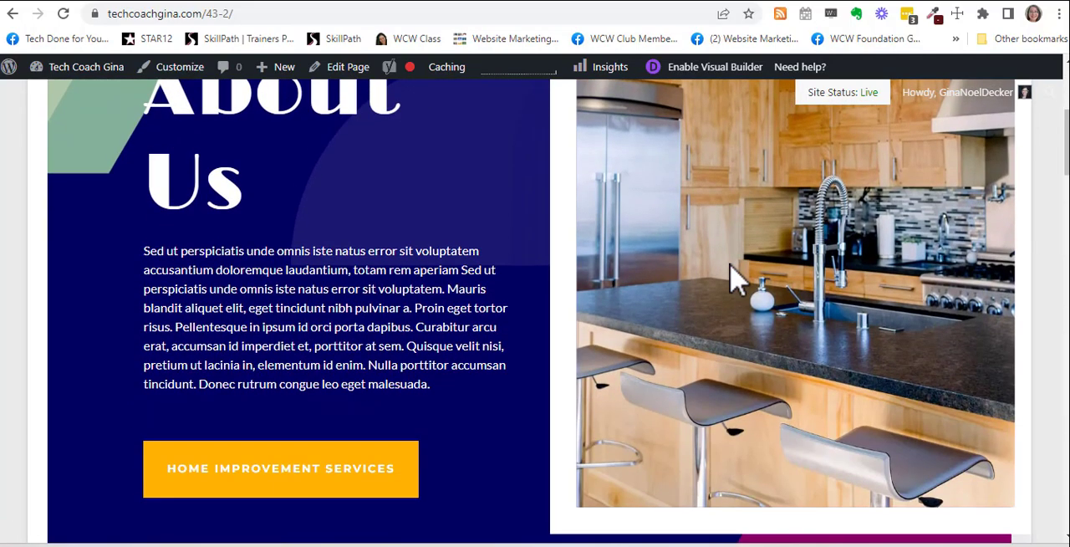
{"action": "scroll", "coordinate": [454, 203], "scroll_direction": "up", "scroll_amount": 6}
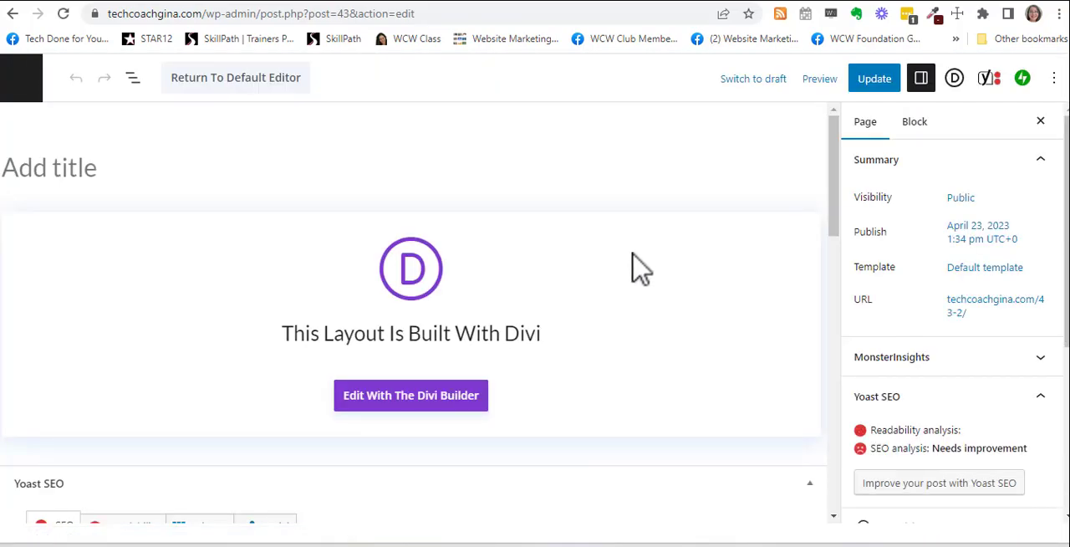
Step: Open the published page in the Divi Builder and bring up its About Us section for editing
{"action": "left_click", "coordinate": [448, 397]}
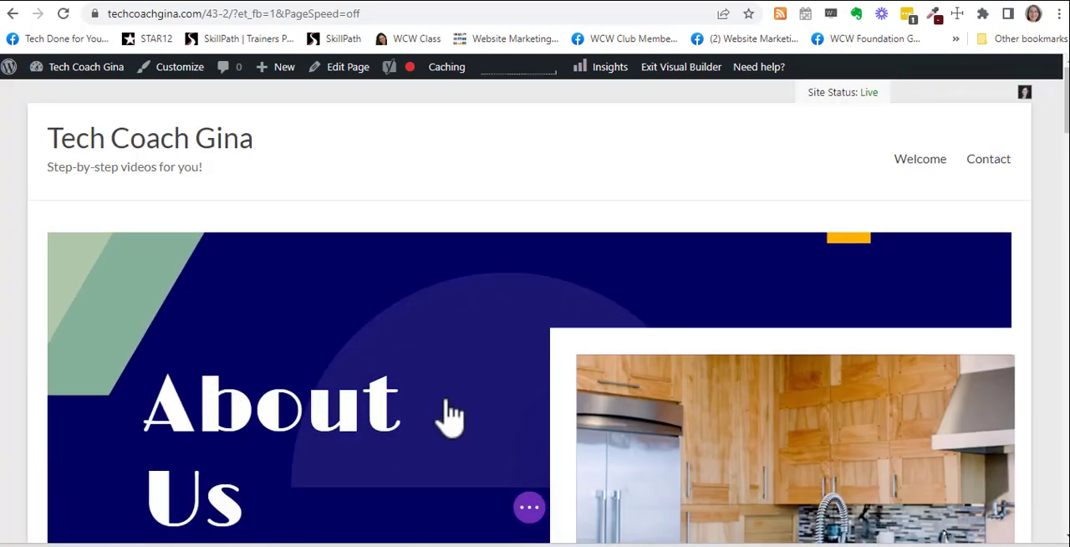
{"action": "scroll", "coordinate": [451, 414], "scroll_direction": "down", "scroll_amount": 2}
{"action": "scroll", "coordinate": [451, 414], "scroll_direction": "down", "scroll_amount": 3}
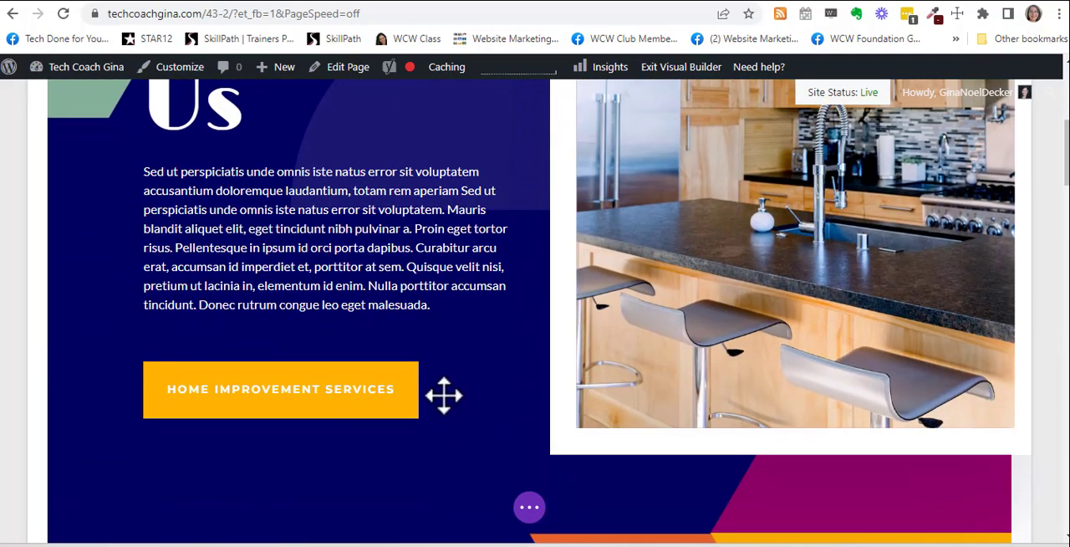
{"action": "scroll", "coordinate": [375, 394], "scroll_direction": "down", "scroll_amount": 3}
{"action": "scroll", "coordinate": [308, 373], "scroll_direction": "up", "scroll_amount": 2}
{"action": "scroll", "coordinate": [336, 361], "scroll_direction": "up", "scroll_amount": 2}
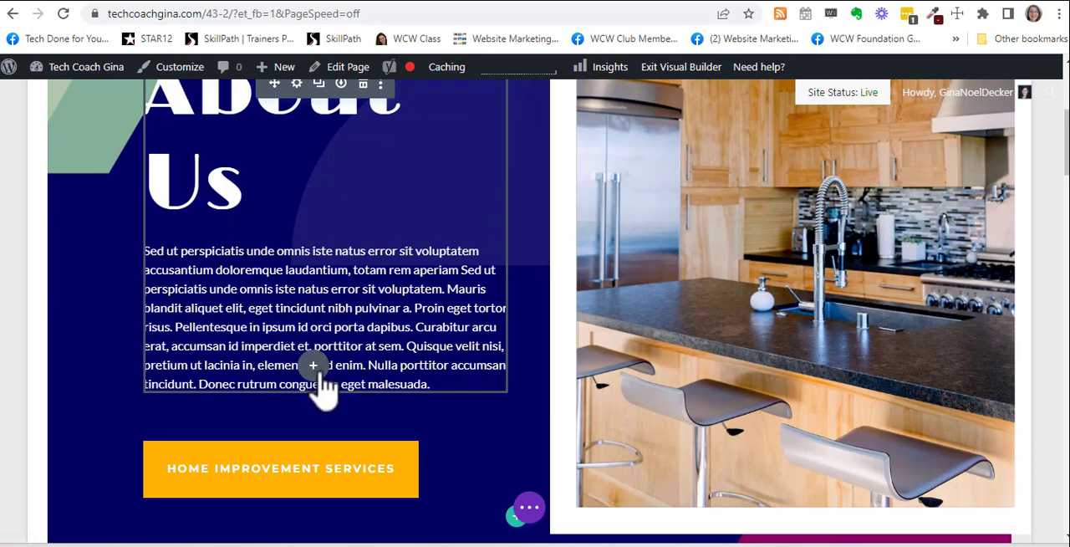
{"action": "scroll", "coordinate": [322, 380], "scroll_direction": "up", "scroll_amount": 1}
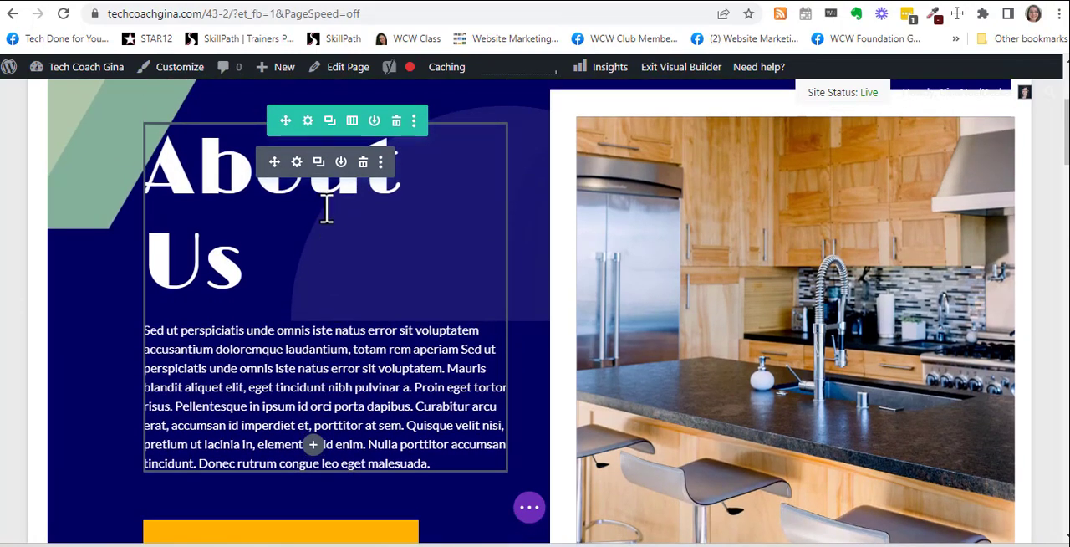
Step: Replace the word "Us" in the About heading with the site name "Tech Coach Gina"
{"action": "left_click", "coordinate": [224, 261]}
{"action": "left_click_drag", "start_coordinate": [243, 263], "coordinate": [145, 266]}
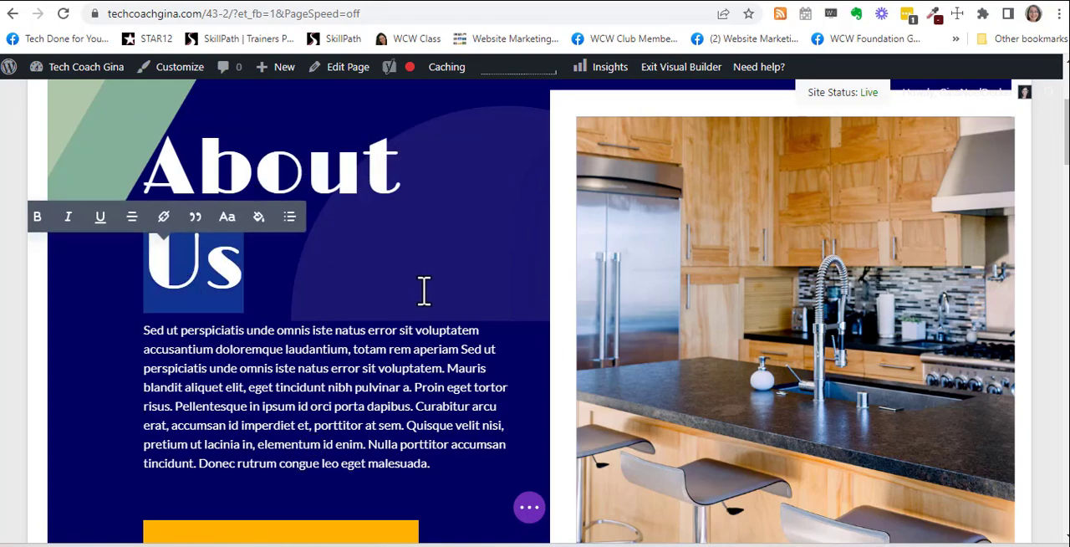
{"action": "type", "text": "Gina"}
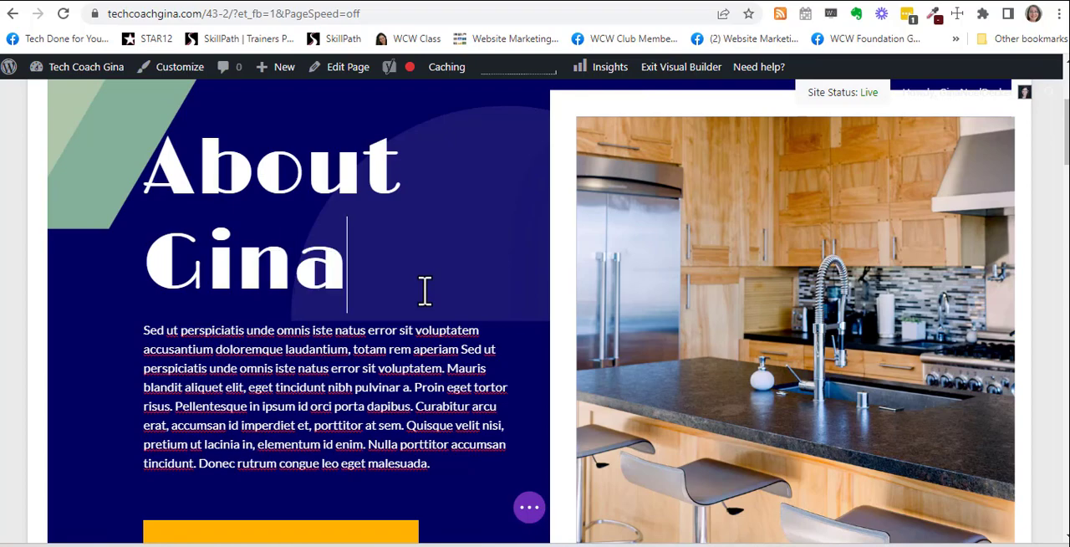
{"action": "key", "text": "BackSpace"}
{"action": "key", "text": "BackSpace"}
{"action": "key", "text": "BackSpace"}
{"action": "key", "text": "BackSpace"}
{"action": "type", "text": "Tech Co"}
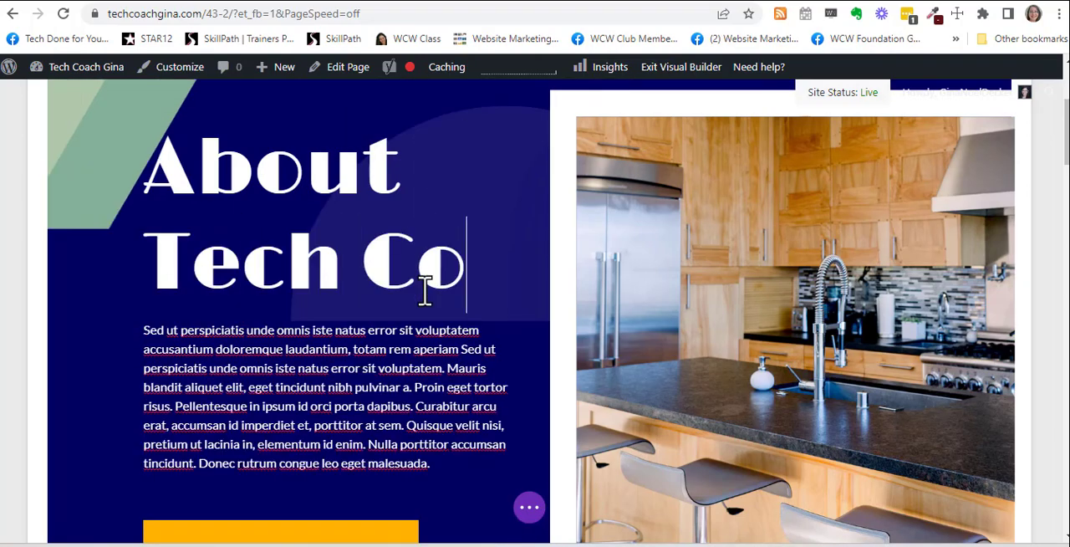
{"action": "type", "text": "ach Gina"}
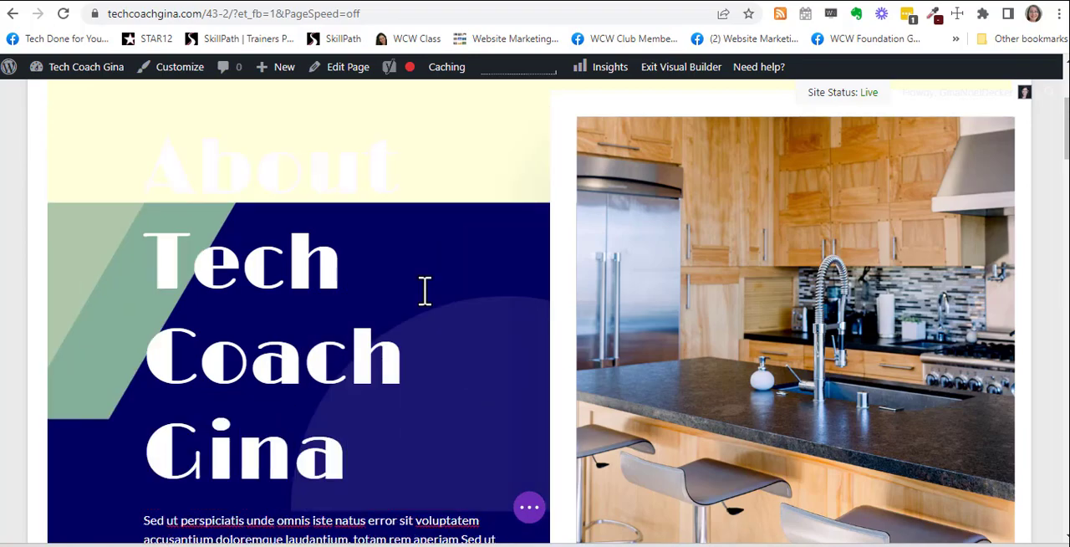
Step: Replace the kitchen picture beside the About heading with the headshot photo from the media library and save the image settings
{"action": "scroll", "coordinate": [426, 293], "scroll_direction": "down", "scroll_amount": 4}
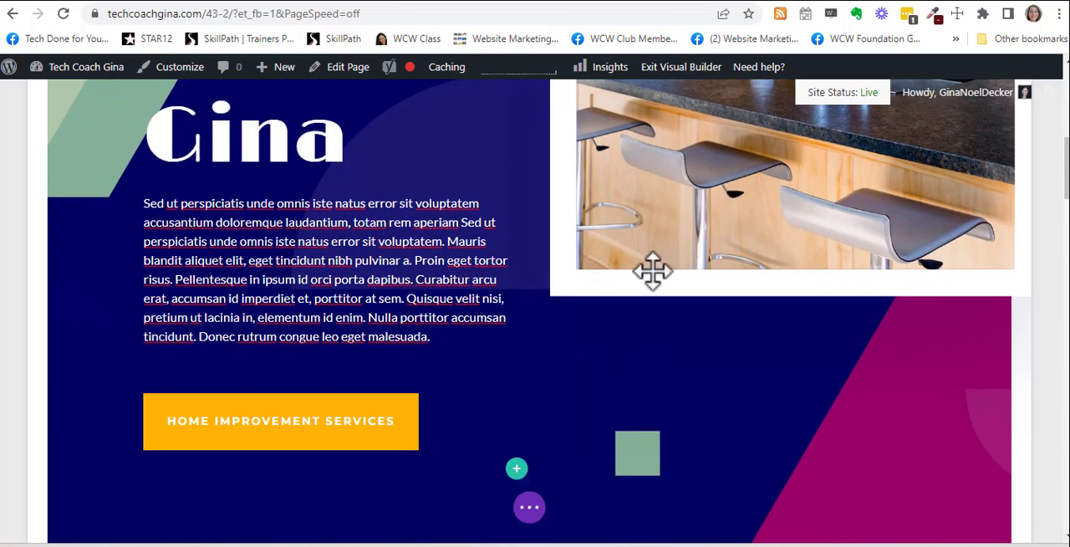
{"action": "scroll", "coordinate": [610, 275], "scroll_direction": "up", "scroll_amount": 4}
{"action": "scroll", "coordinate": [861, 277], "scroll_direction": "up", "scroll_amount": 3}
{"action": "scroll", "coordinate": [865, 276], "scroll_direction": "down", "scroll_amount": 3}
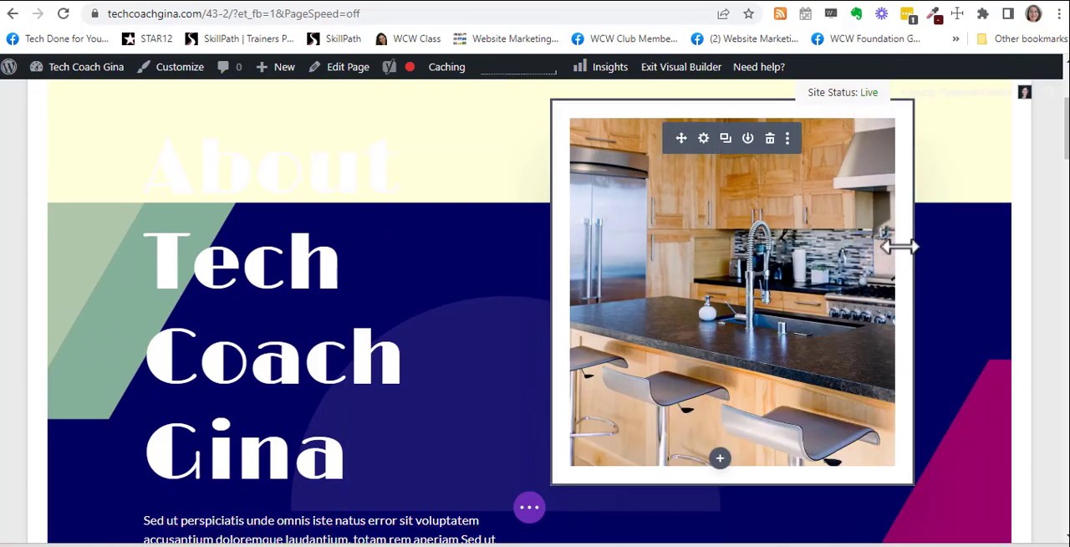
{"action": "left_click", "coordinate": [703, 138]}
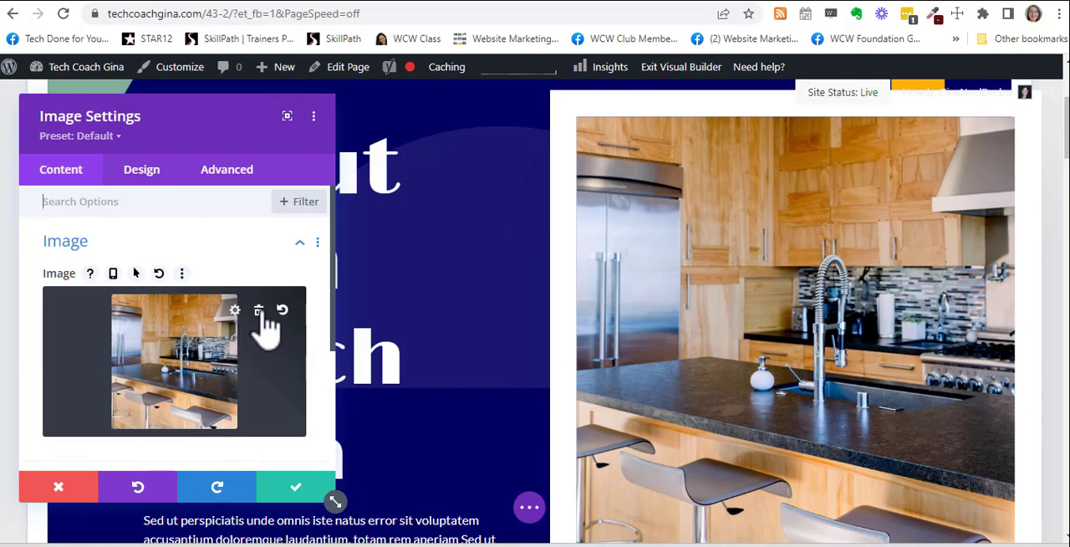
{"action": "left_click", "coordinate": [261, 314]}
{"action": "left_click", "coordinate": [170, 351]}
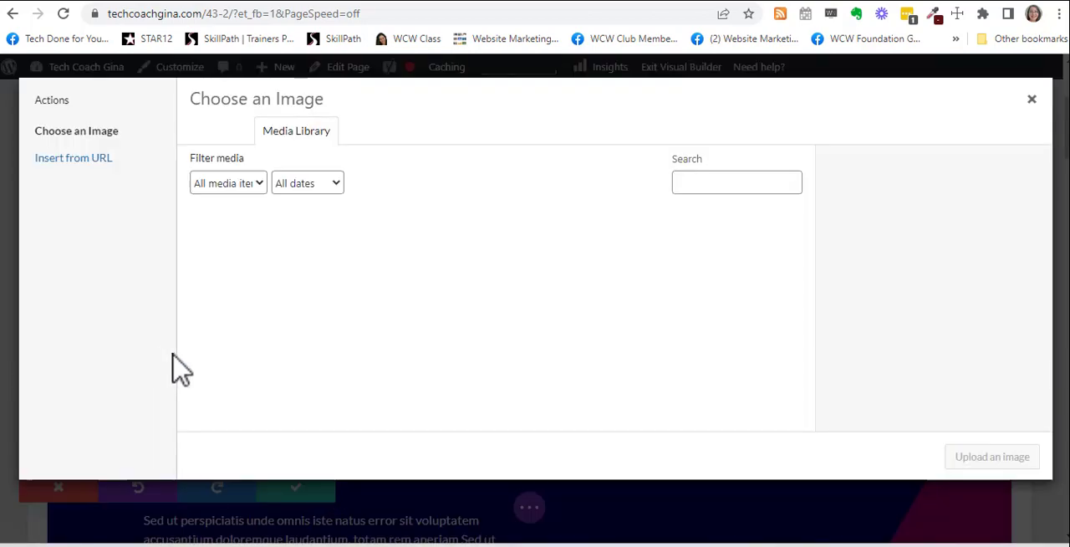
{"action": "left_click", "coordinate": [640, 391]}
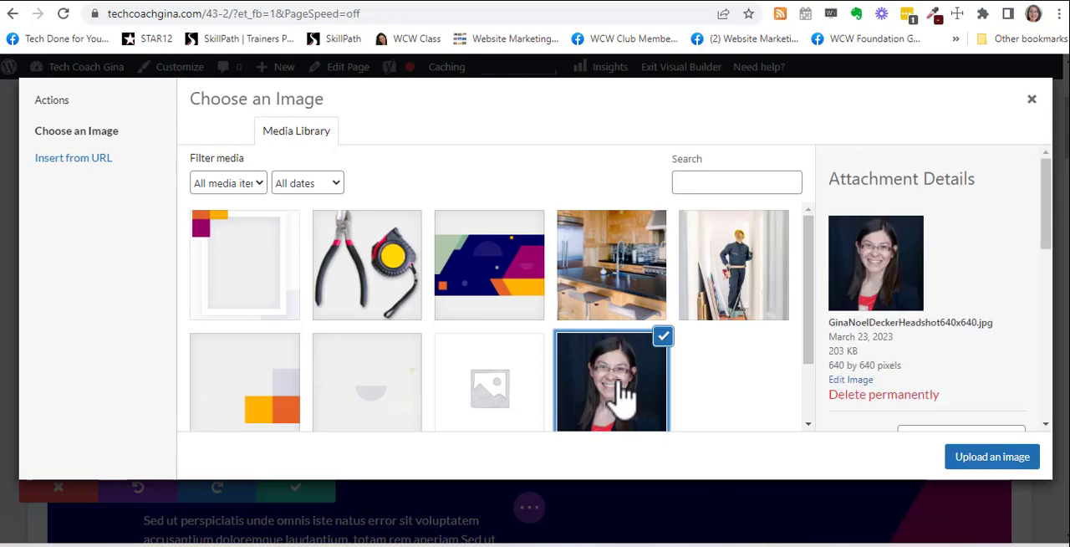
{"action": "scroll", "coordinate": [970, 416], "scroll_direction": "down", "scroll_amount": 2}
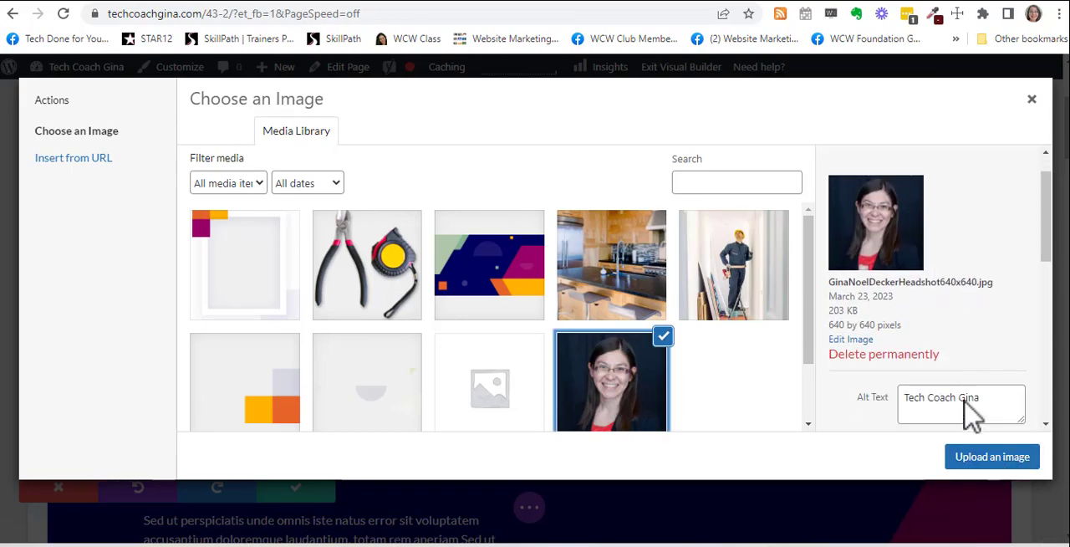
{"action": "left_click", "coordinate": [995, 465]}
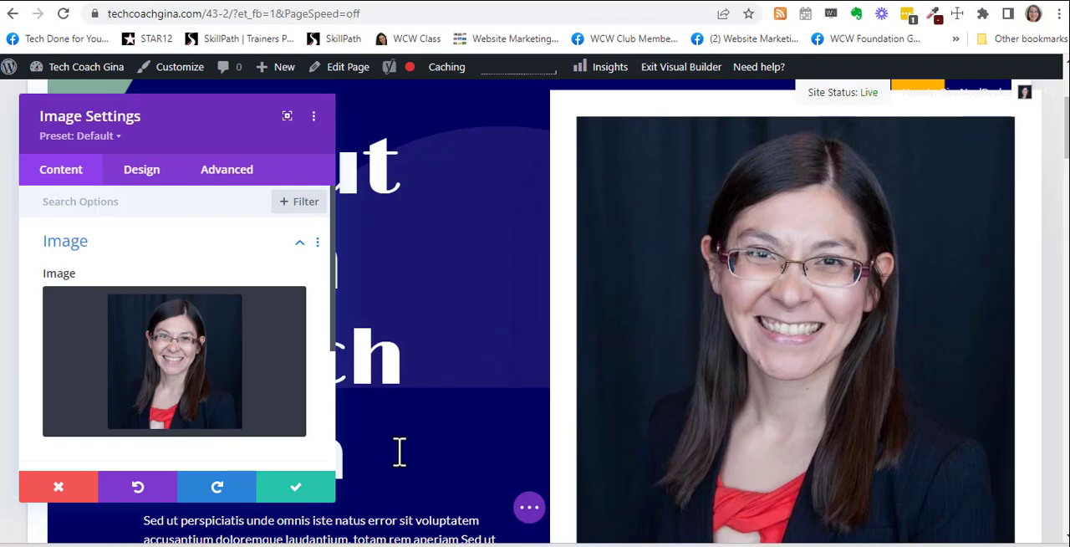
{"action": "left_click", "coordinate": [301, 499]}
Step: Open the site's WordPress dashboard in a new browser tab and switch to it
{"action": "scroll", "coordinate": [483, 416], "scroll_direction": "down", "scroll_amount": 3}
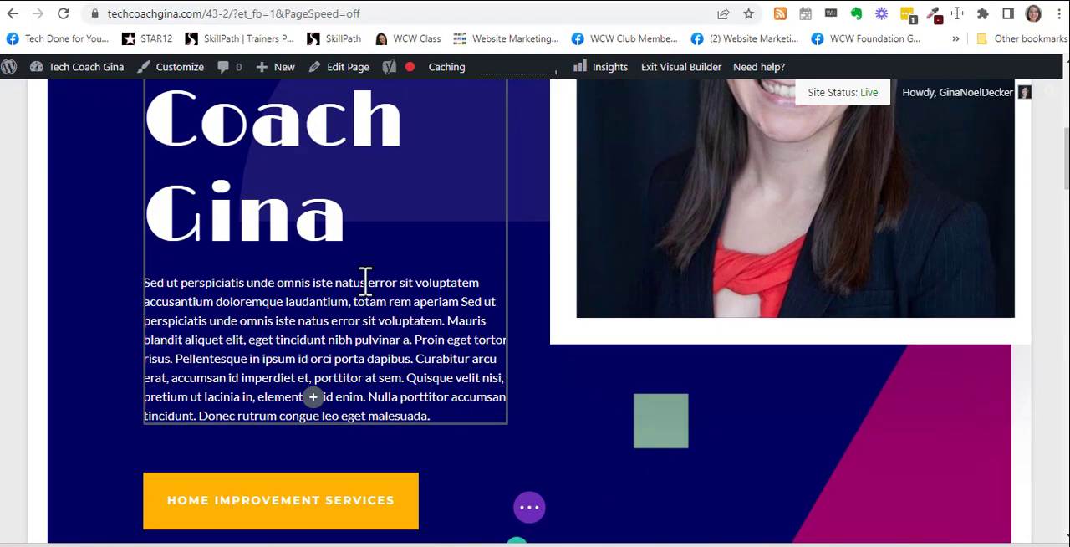
{"action": "mouse_move", "coordinate": [87, 67]}
{"action": "right_click", "coordinate": [70, 96]}
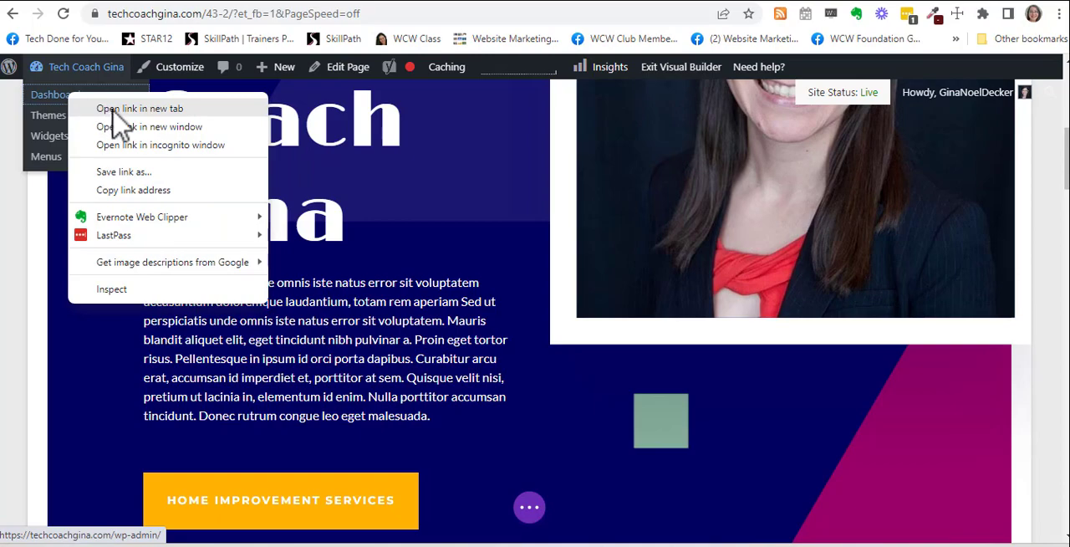
{"action": "left_click", "coordinate": [114, 110]}
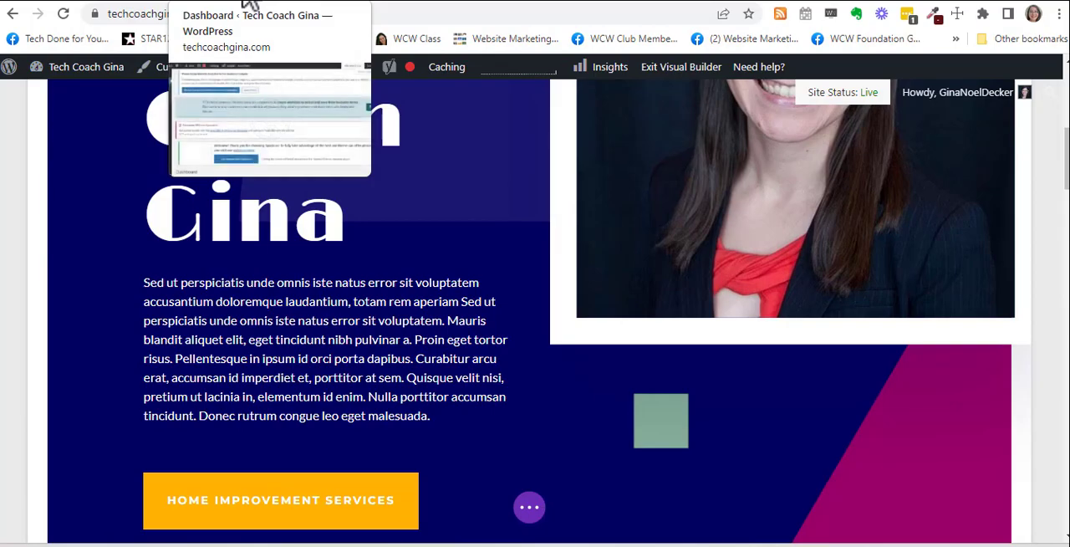
{"action": "left_click", "coordinate": [251, 3]}
{"action": "scroll", "coordinate": [518, 249], "scroll_direction": "down", "scroll_amount": 5}
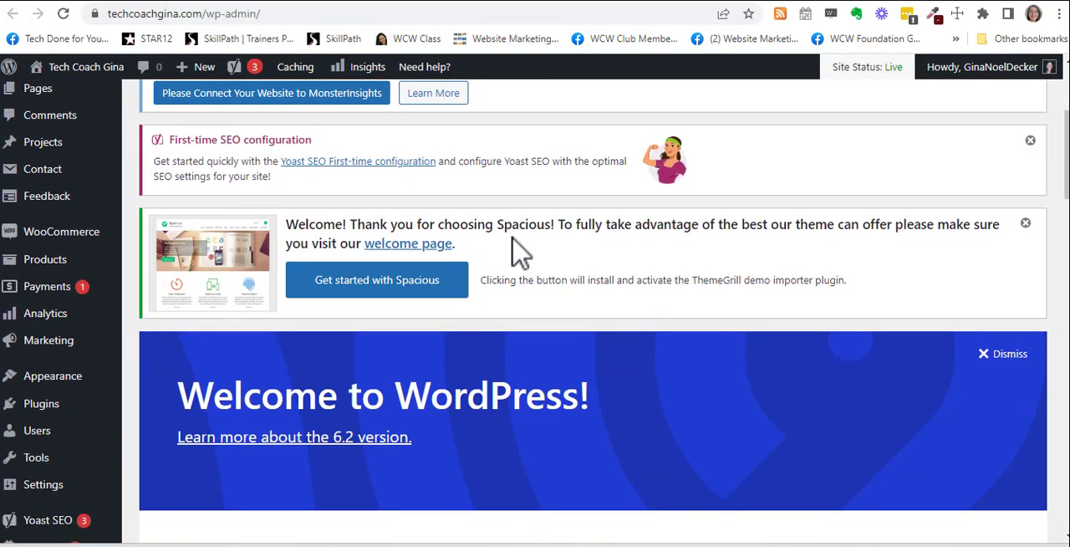
Step: Visit the live home page and copy the whole bio text below the headshot, from "Hi!" through the P.S. paragraph
{"action": "scroll", "coordinate": [36, 107], "scroll_direction": "up", "scroll_amount": 4}
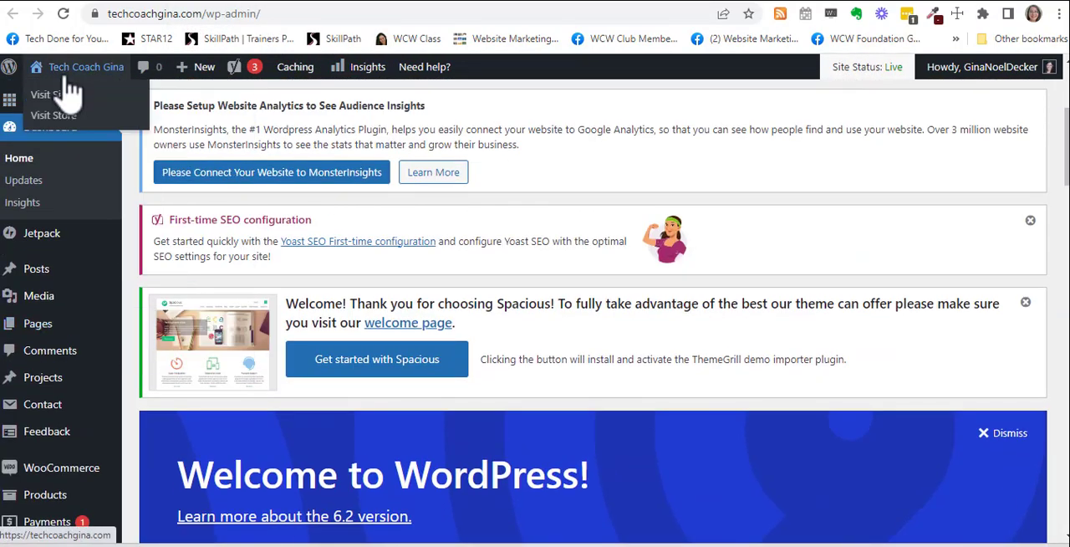
{"action": "left_click", "coordinate": [60, 92]}
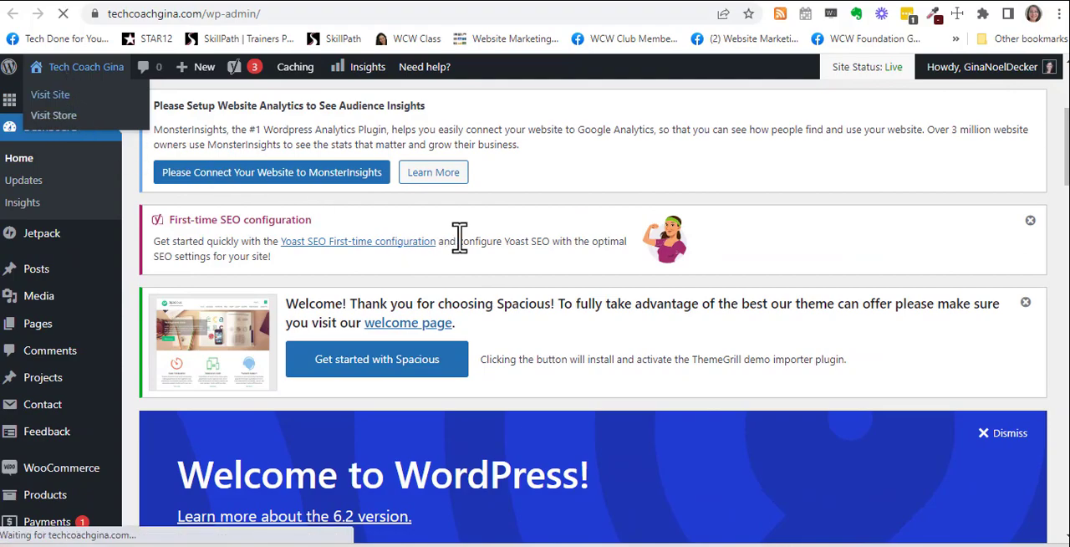
{"action": "scroll", "coordinate": [483, 391], "scroll_direction": "down", "scroll_amount": 10}
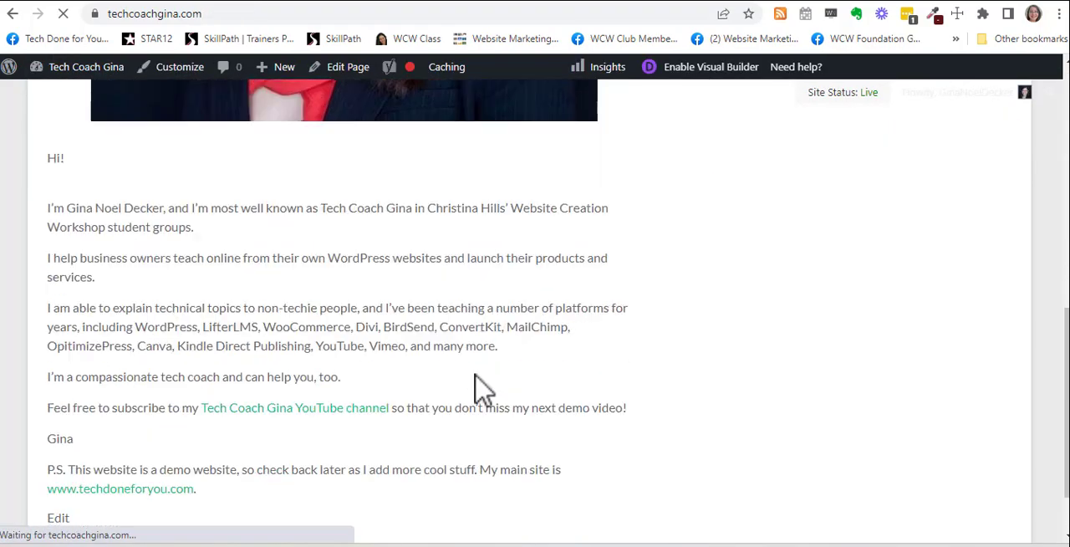
{"action": "left_click_drag", "start_coordinate": [241, 424], "coordinate": [50, 322]}
{"action": "scroll", "coordinate": [149, 359], "scroll_direction": "up", "scroll_amount": 3}
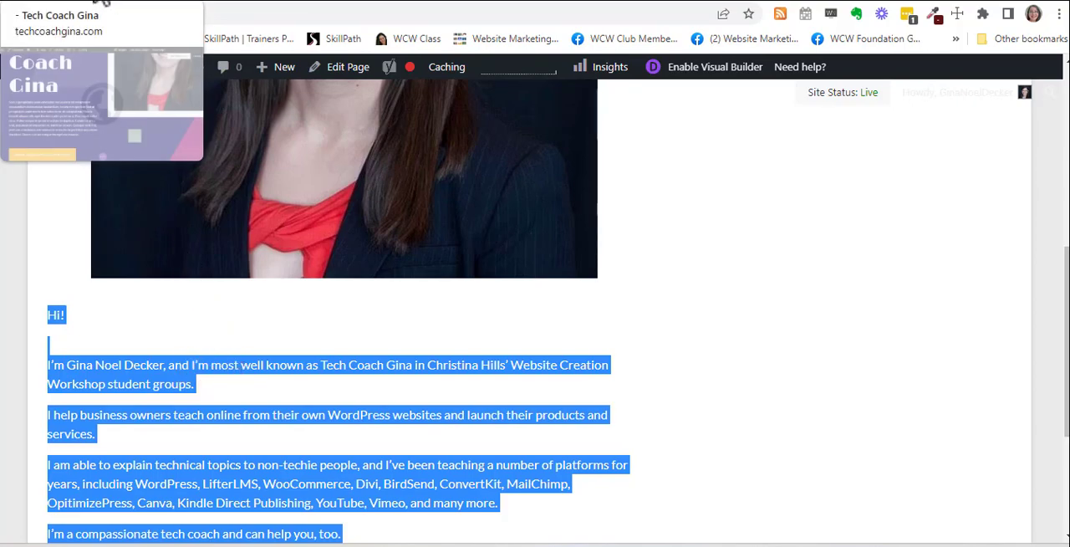
Step: Back in the Divi Builder page, replace the placeholder paragraph under the About heading with the copied bio as plain text
{"action": "left_click", "coordinate": [99, 4]}
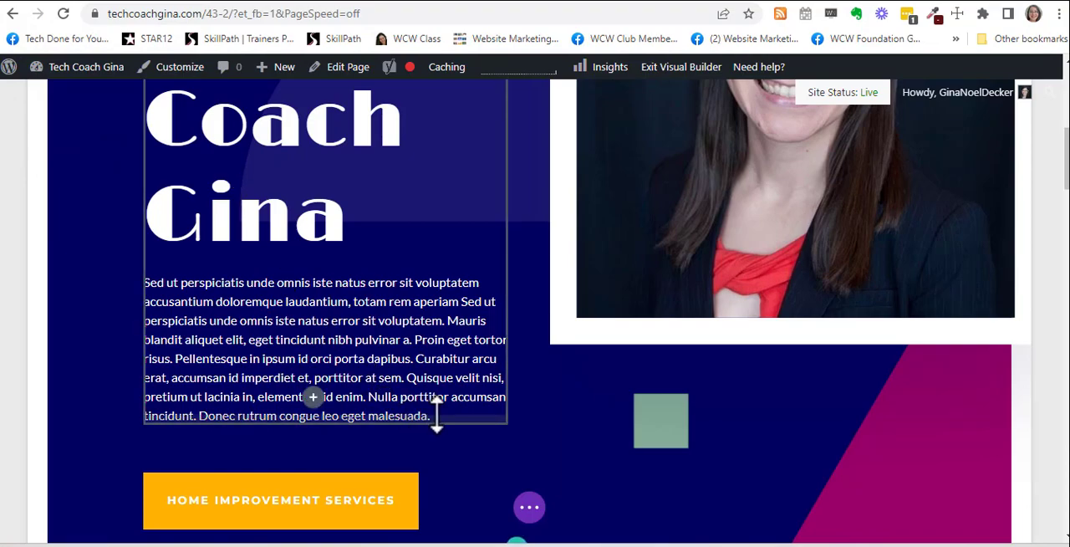
{"action": "left_click", "coordinate": [432, 377]}
{"action": "scroll", "coordinate": [436, 380], "scroll_direction": "down", "scroll_amount": 1}
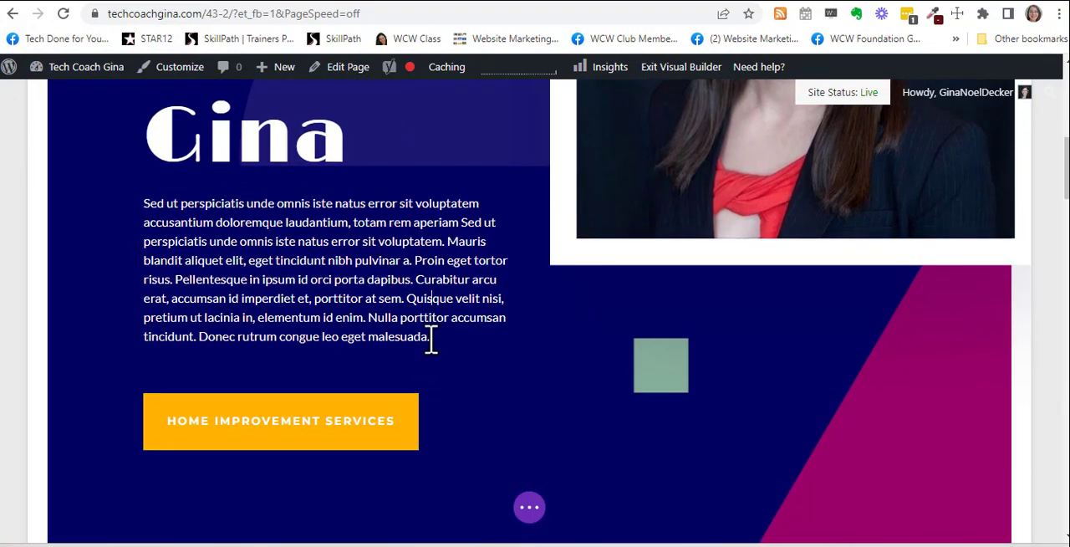
{"action": "left_click_drag", "start_coordinate": [432, 337], "coordinate": [139, 207]}
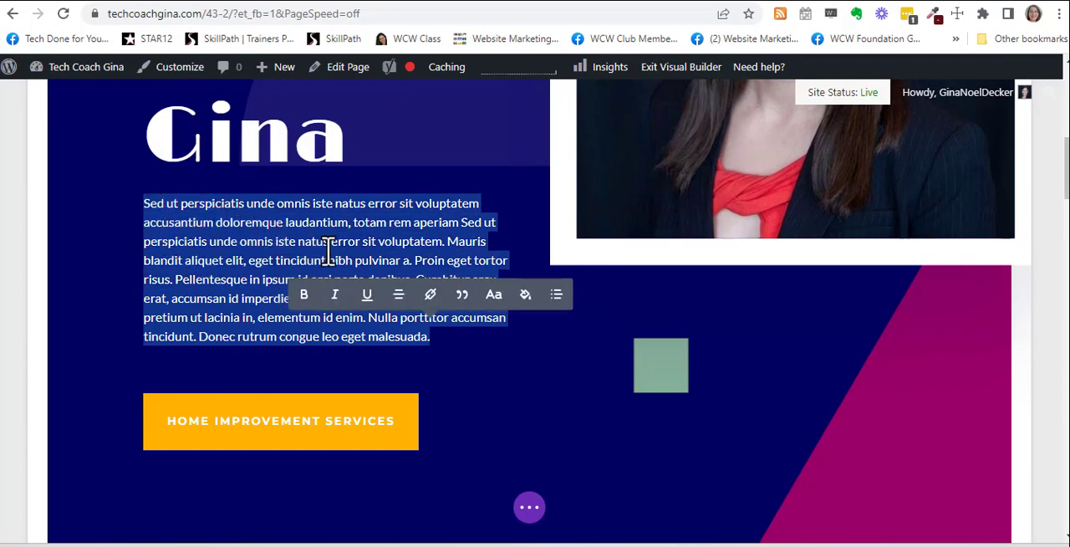
{"action": "right_click", "coordinate": [274, 225]}
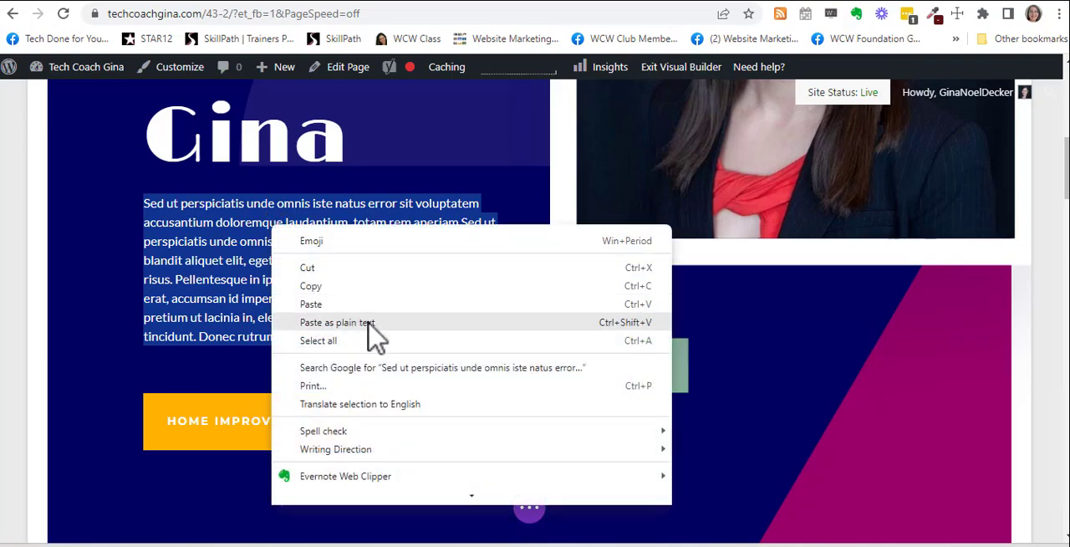
{"action": "left_click", "coordinate": [371, 323]}
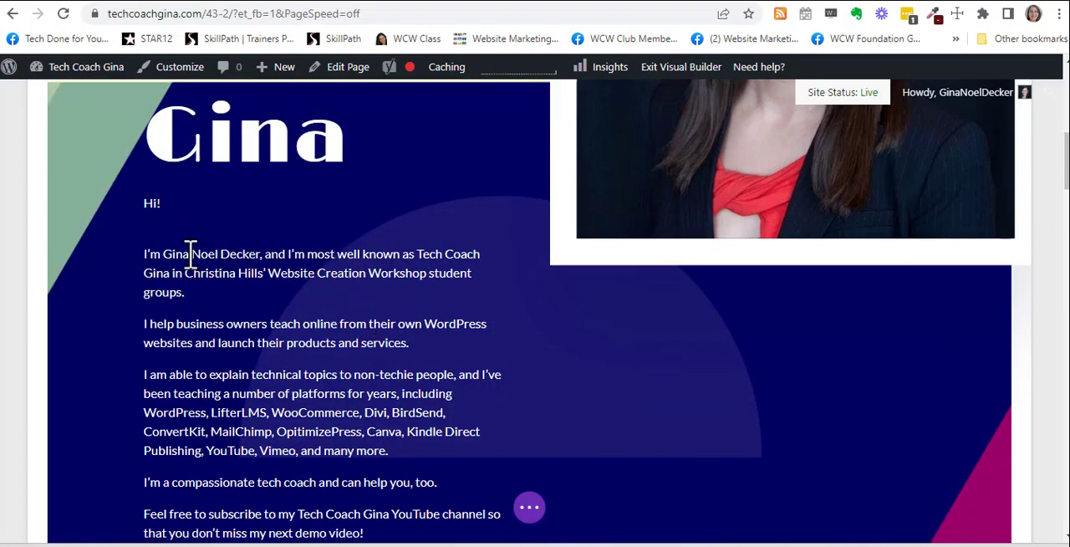
Step: Remove the "Hi!" greeting and the blank line after it so the bio starts with "I'm"
{"action": "scroll", "coordinate": [186, 230], "scroll_direction": "up", "scroll_amount": 1}
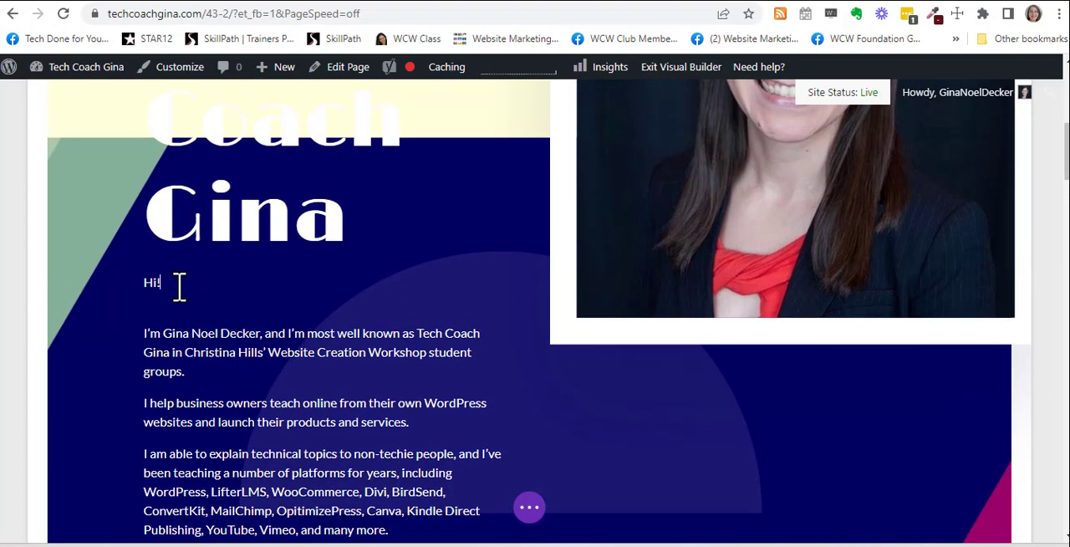
{"action": "key", "text": "Delete"}
{"action": "key", "text": "BackSpace"}
{"action": "key", "text": "BackSpace"}
{"action": "key", "text": "BackSpace"}
{"action": "key", "text": "BackSpace"}
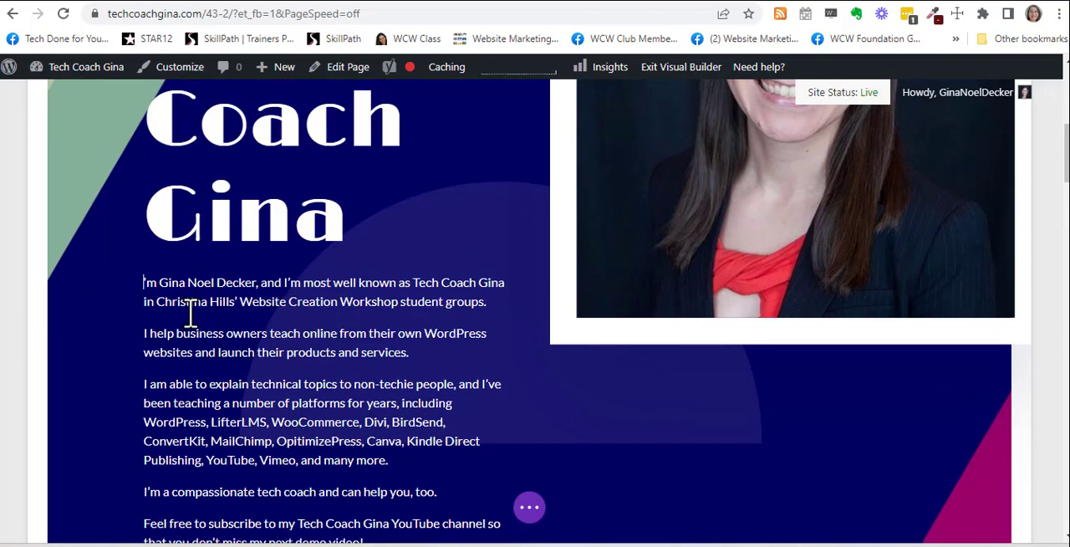
{"action": "type", "text": "I"}
Step: Open the YouTube channel linked from the home page bio, copy its web address, and return to the About page in the builder
{"action": "scroll", "coordinate": [338, 349], "scroll_direction": "down", "scroll_amount": 4}
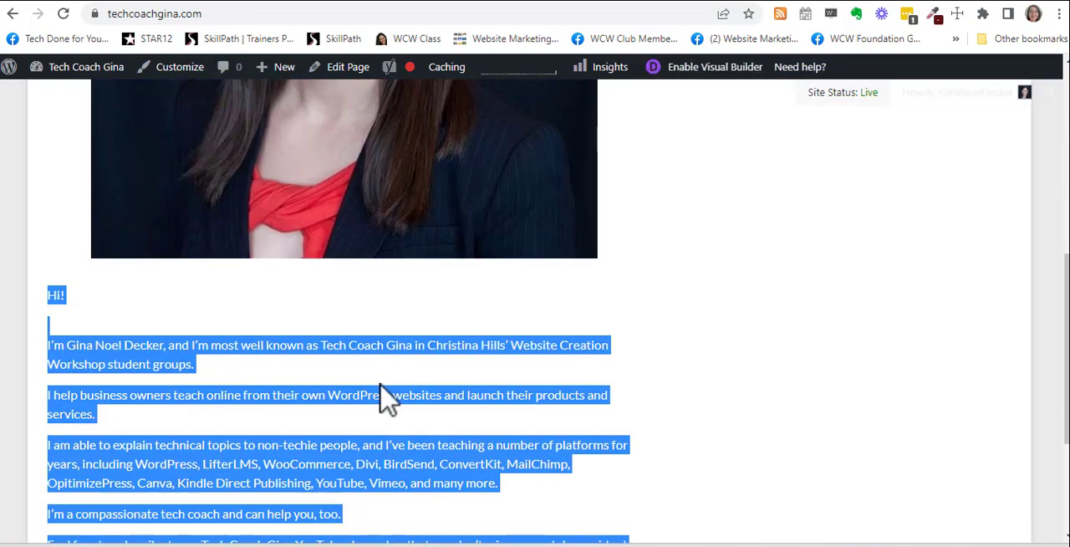
{"action": "scroll", "coordinate": [386, 399], "scroll_direction": "down", "scroll_amount": 3}
{"action": "left_click", "coordinate": [424, 300]}
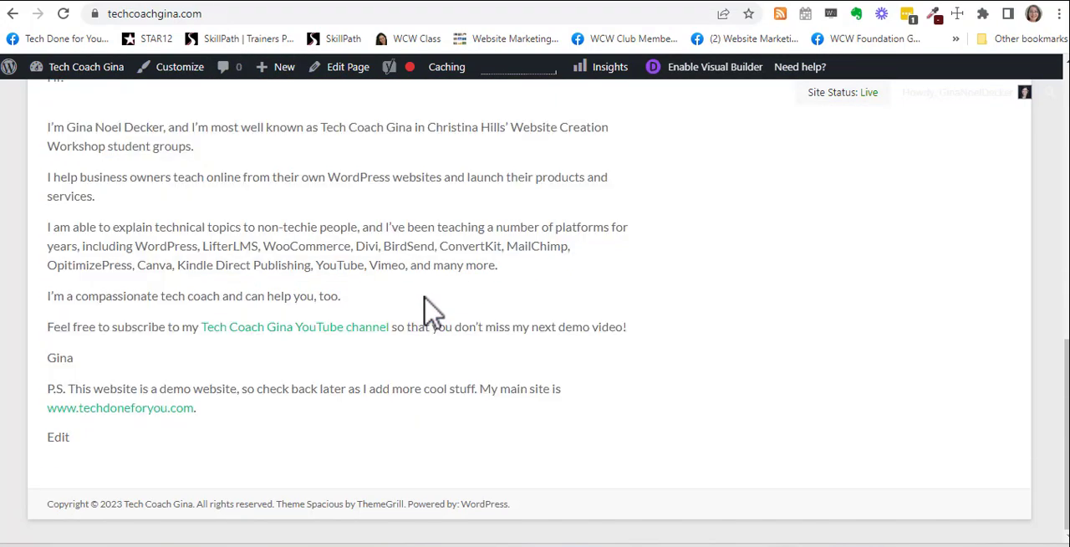
{"action": "left_click", "coordinate": [305, 331]}
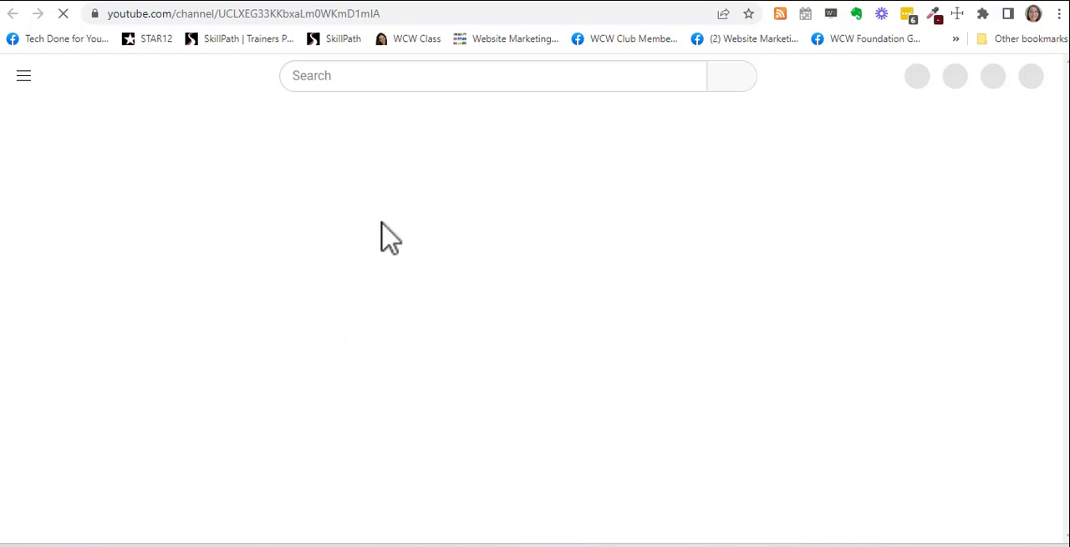
{"action": "left_click", "coordinate": [405, 13]}
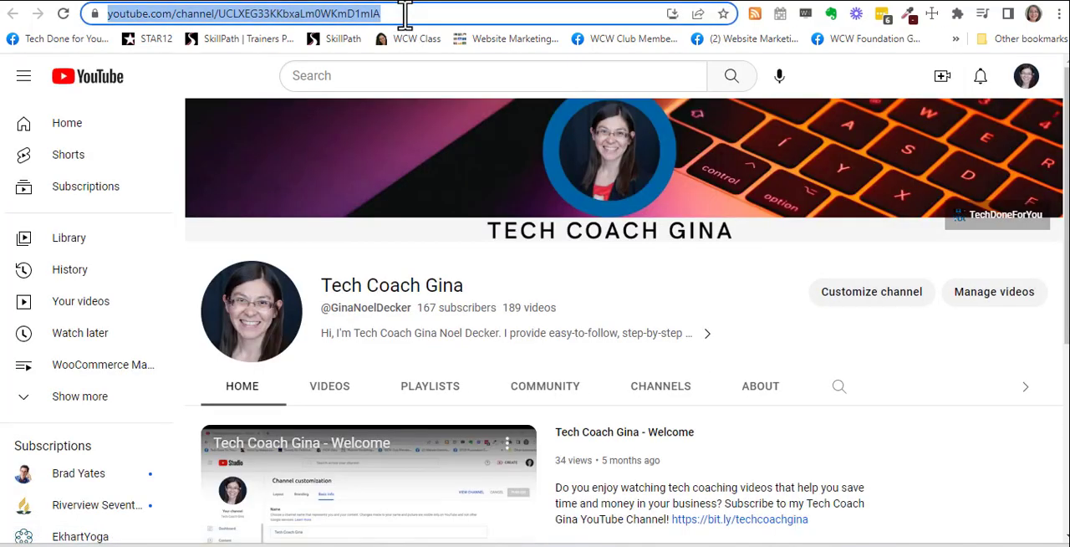
{"action": "left_click", "coordinate": [283, 490]}
{"action": "left_click", "coordinate": [223, 530]}
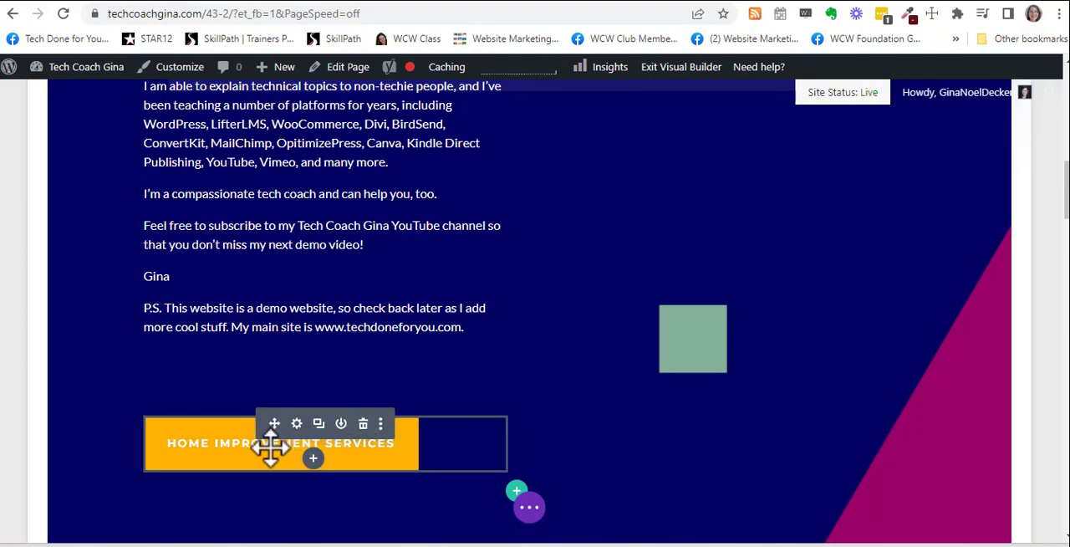
Step: Change the text of the Home Improvement Services button to "Tech Coach Gina YouTube Channel"
{"action": "left_click", "coordinate": [300, 439]}
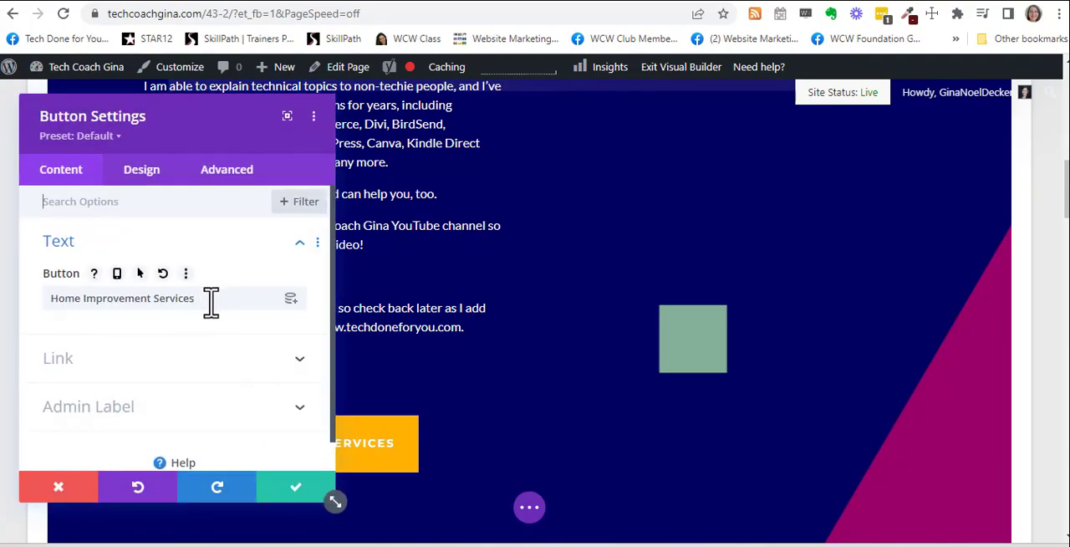
{"action": "left_click_drag", "start_coordinate": [211, 302], "coordinate": [43, 298]}
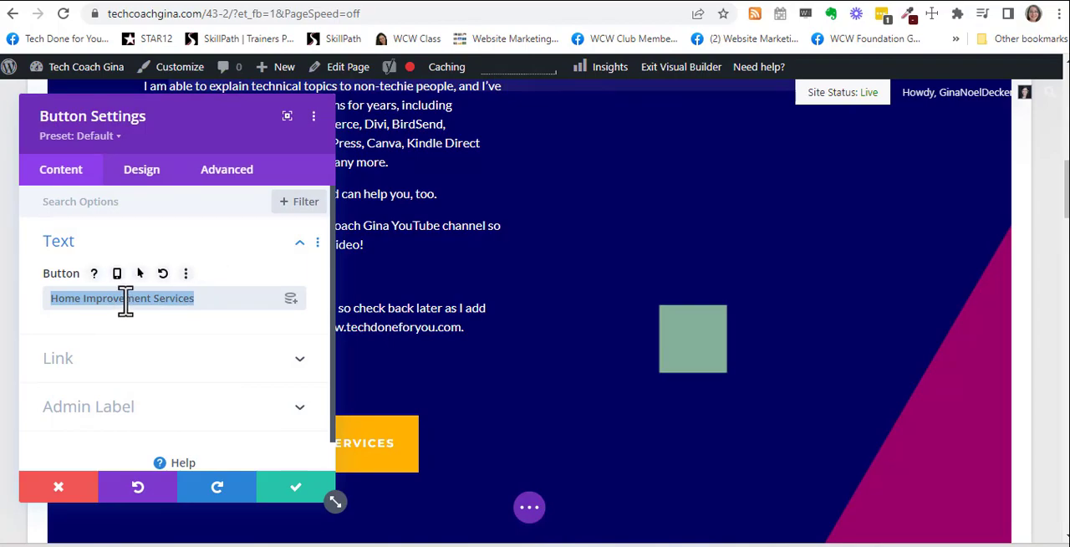
{"action": "type", "text": "G"}
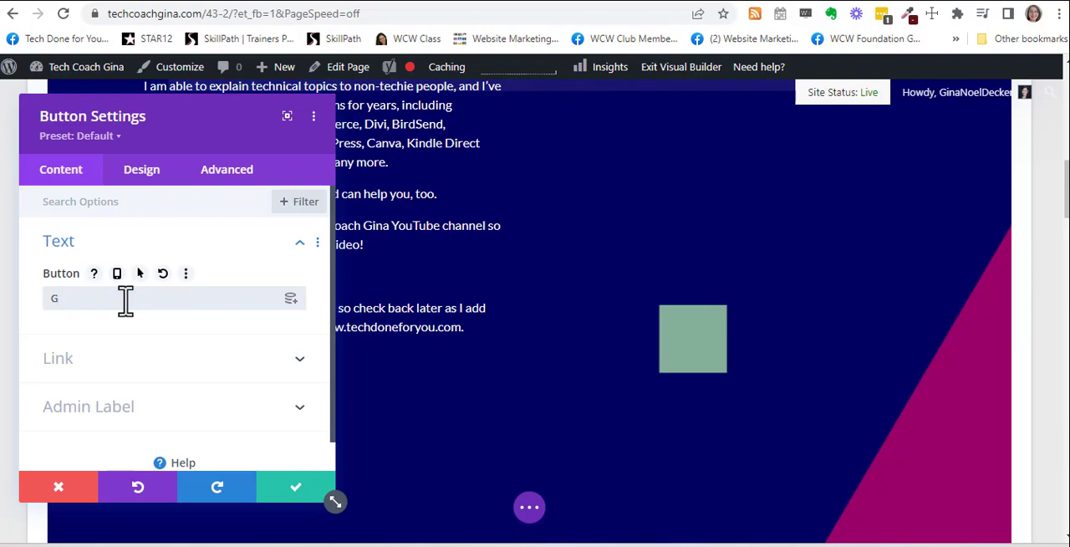
{"action": "type", "text": "o to the "}
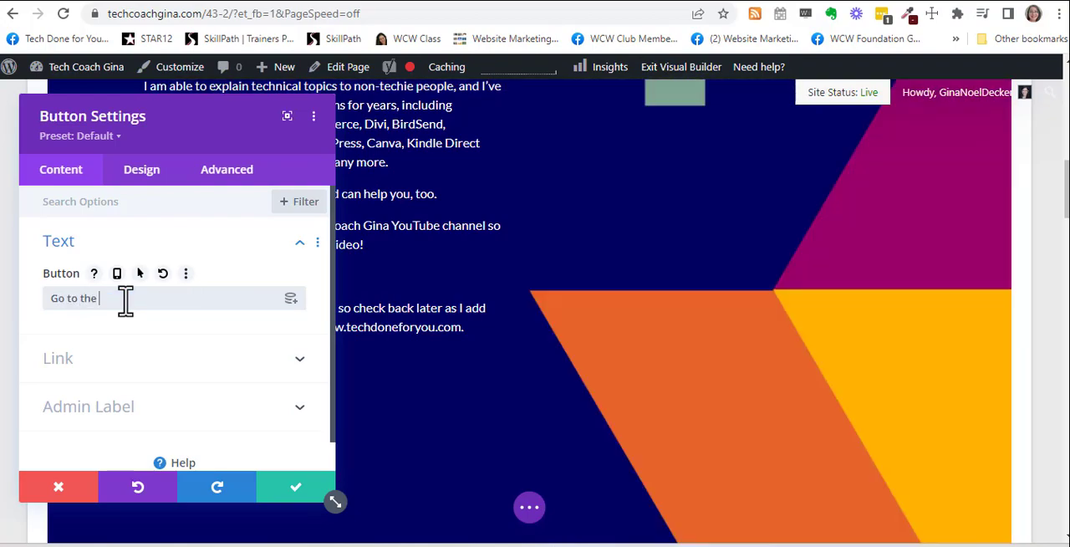
{"action": "type", "text": "YouTube Channel"}
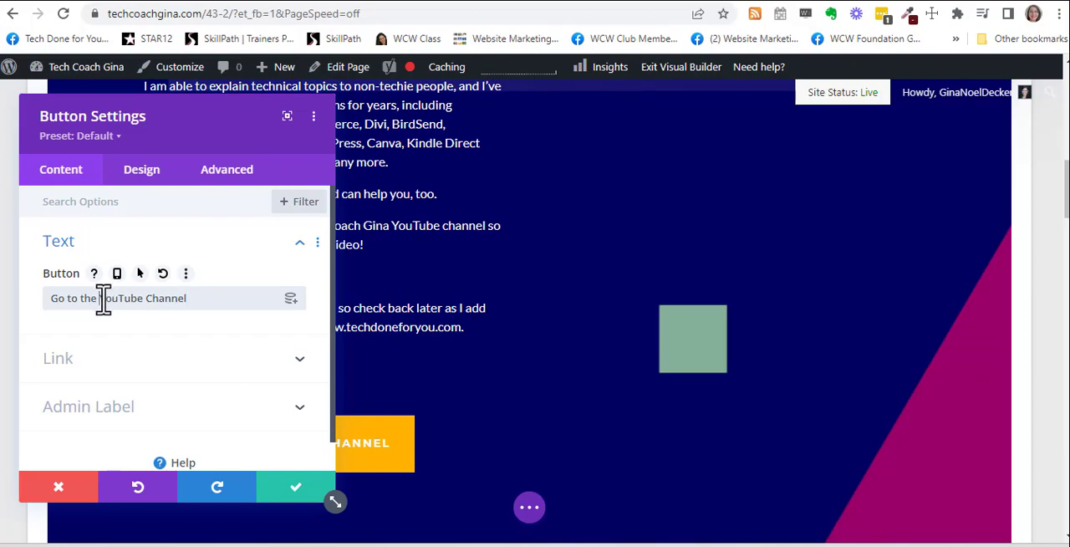
{"action": "left_click_drag", "start_coordinate": [100, 297], "coordinate": [28, 306]}
{"action": "type", "text": "Tech Coach Gina"}
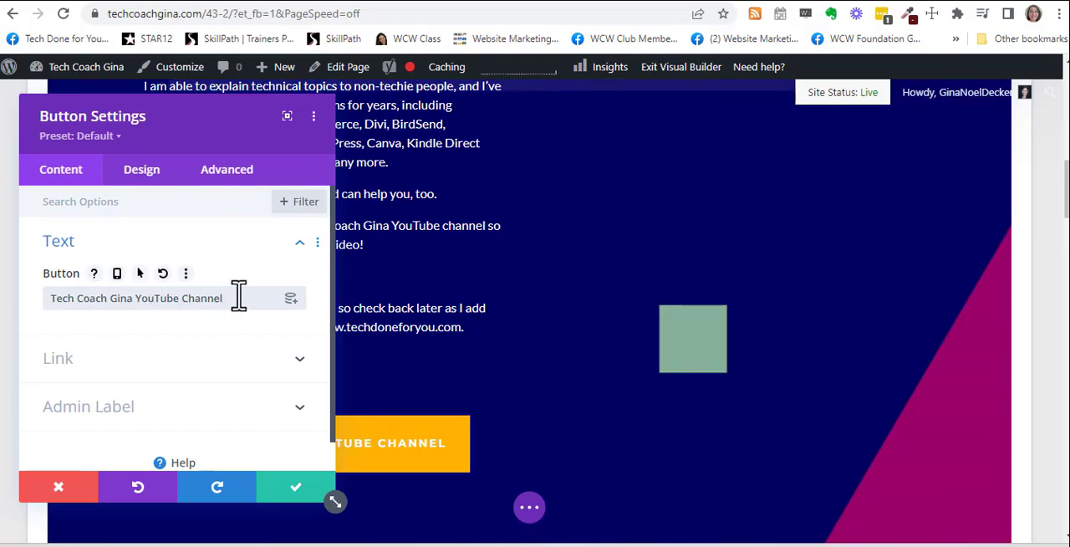
Step: Set the button's link URL to the copied YouTube channel address
{"action": "left_click", "coordinate": [79, 334]}
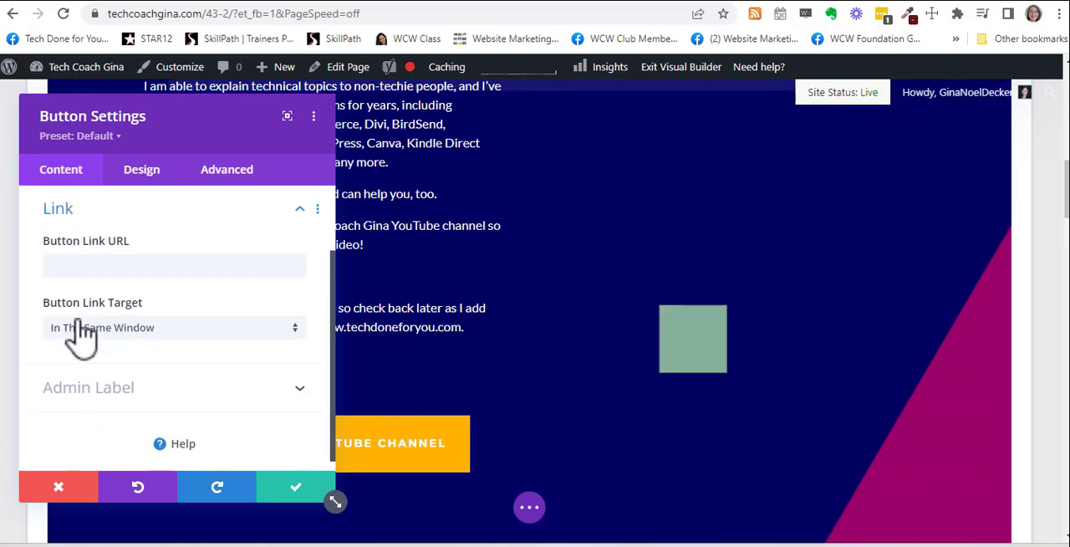
{"action": "left_click", "coordinate": [114, 264]}
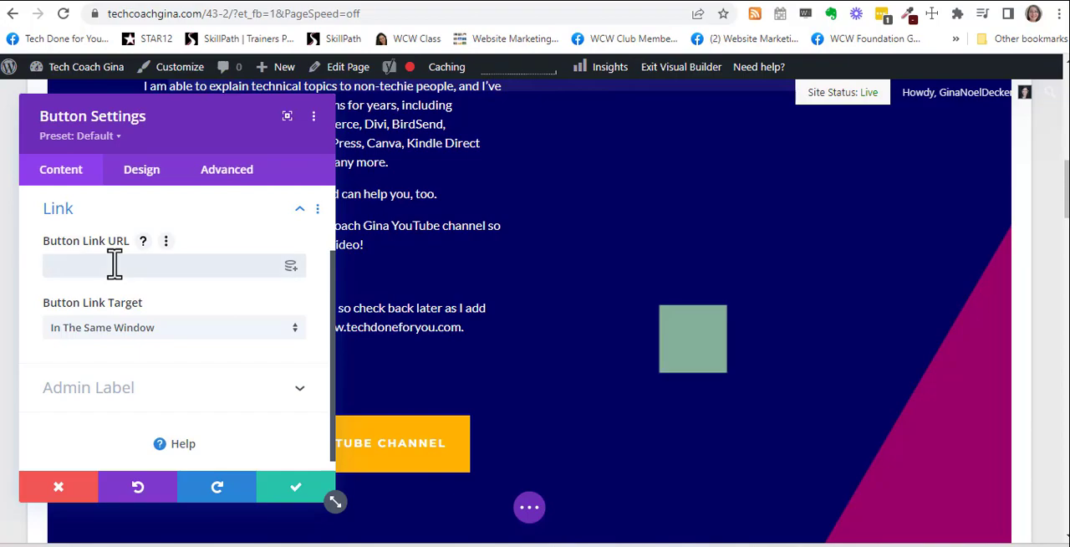
{"action": "type", "text": "https://www.youtube.com/channel/UCLXEG33KKbxaLm0WKmD"}
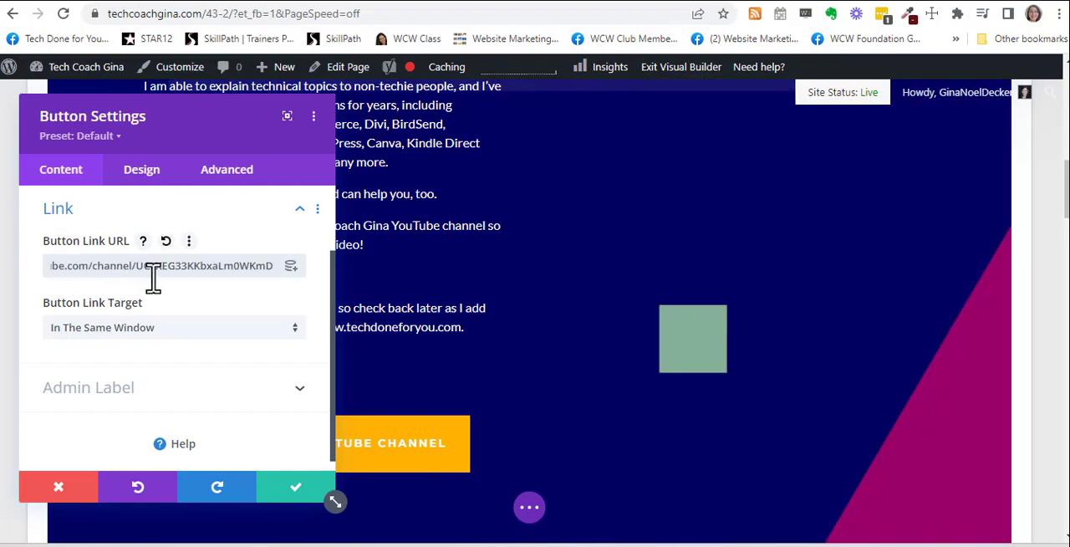
Step: Set the button's admin label to "Tech Coach Gina YouTube Channel" and save the button settings
{"action": "scroll", "coordinate": [126, 387], "scroll_direction": "down", "scroll_amount": 1}
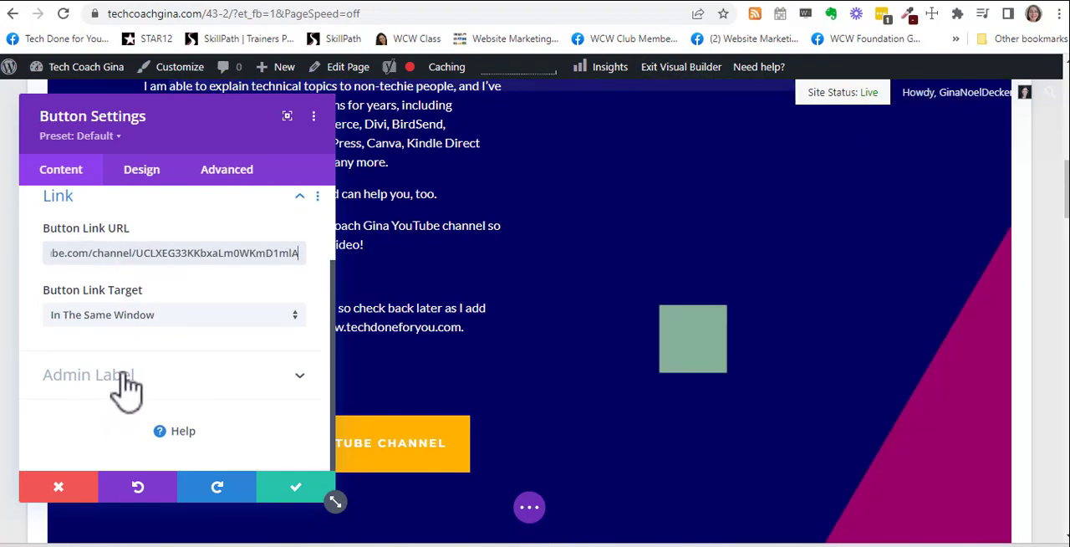
{"action": "left_click", "coordinate": [125, 386]}
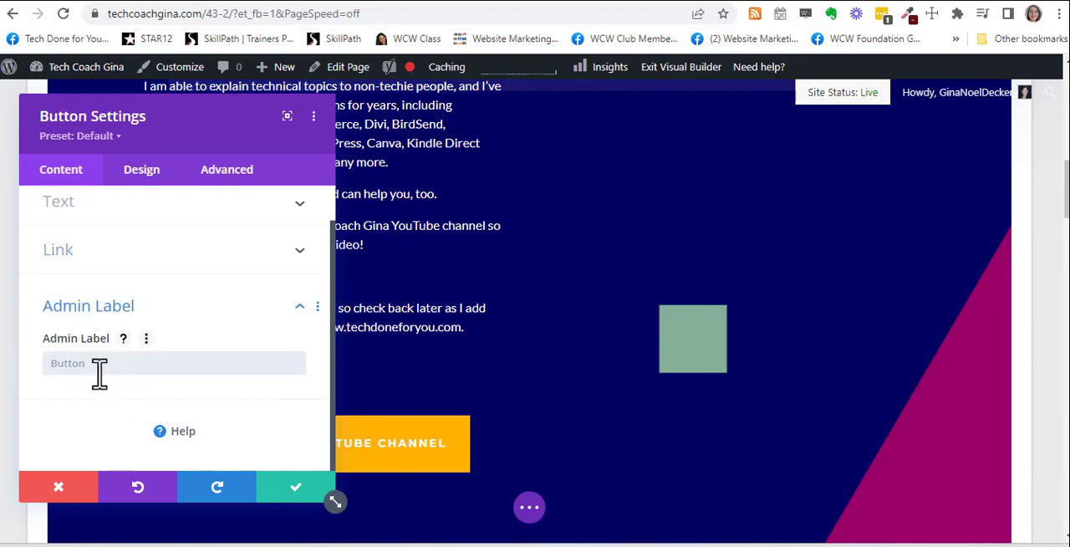
{"action": "left_click", "coordinate": [98, 372]}
{"action": "type", "text": "Tech Coach Gina You"}
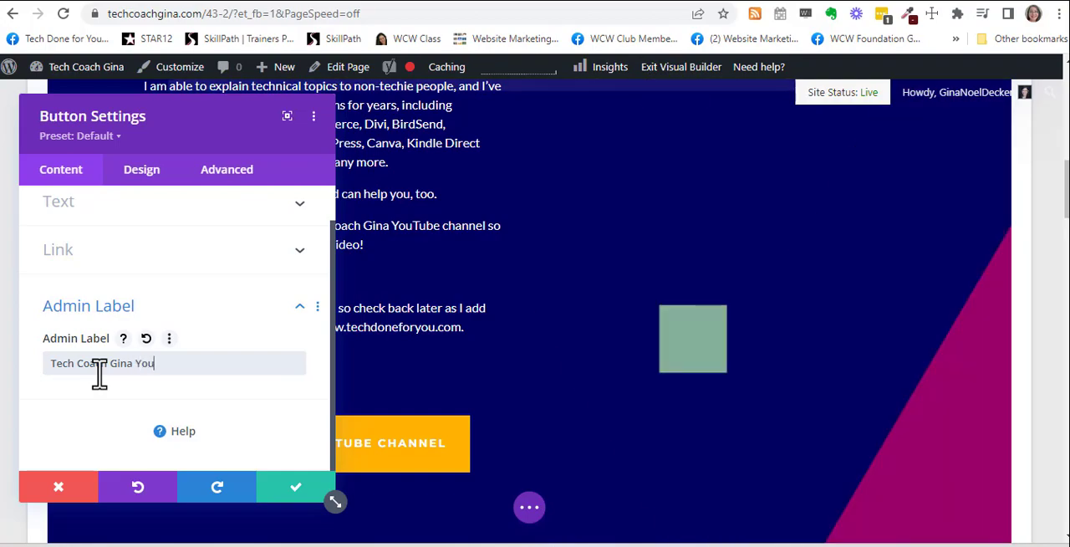
{"action": "type", "text": "Tube Channel"}
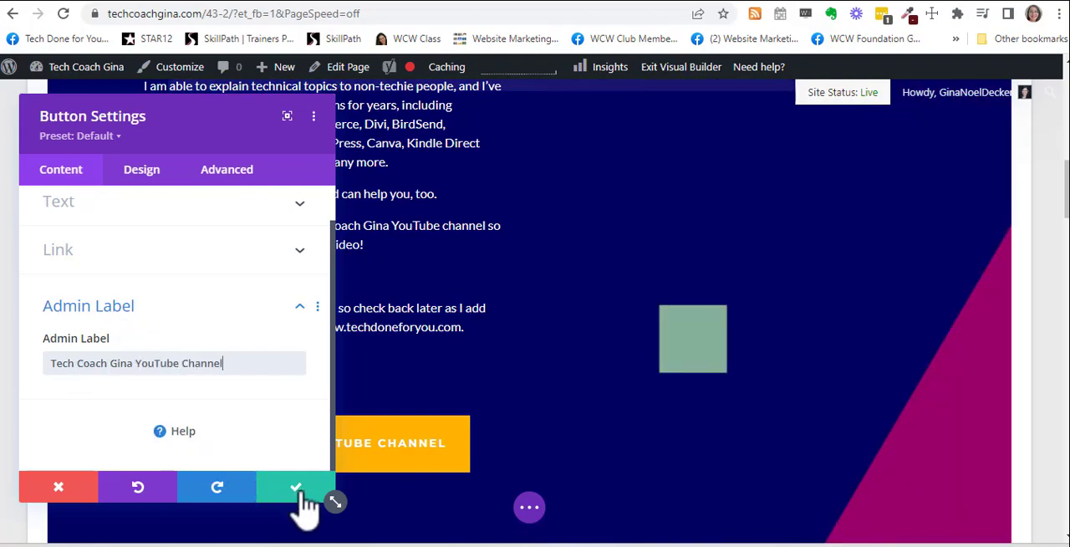
{"action": "left_click", "coordinate": [298, 488]}
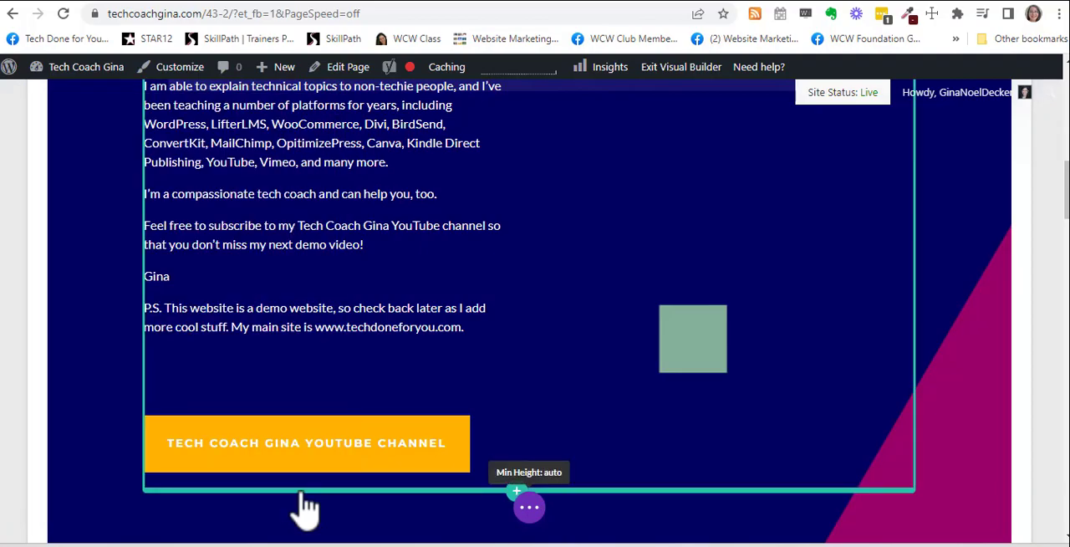
{"action": "scroll", "coordinate": [410, 387], "scroll_direction": "down", "scroll_amount": 4}
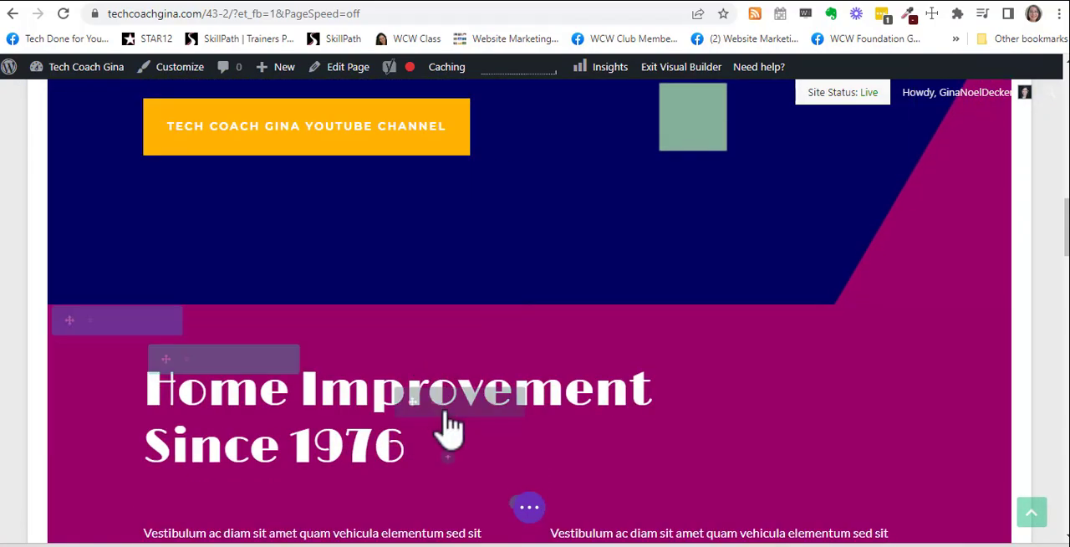
{"action": "scroll", "coordinate": [780, 406], "scroll_direction": "down", "scroll_amount": 9}
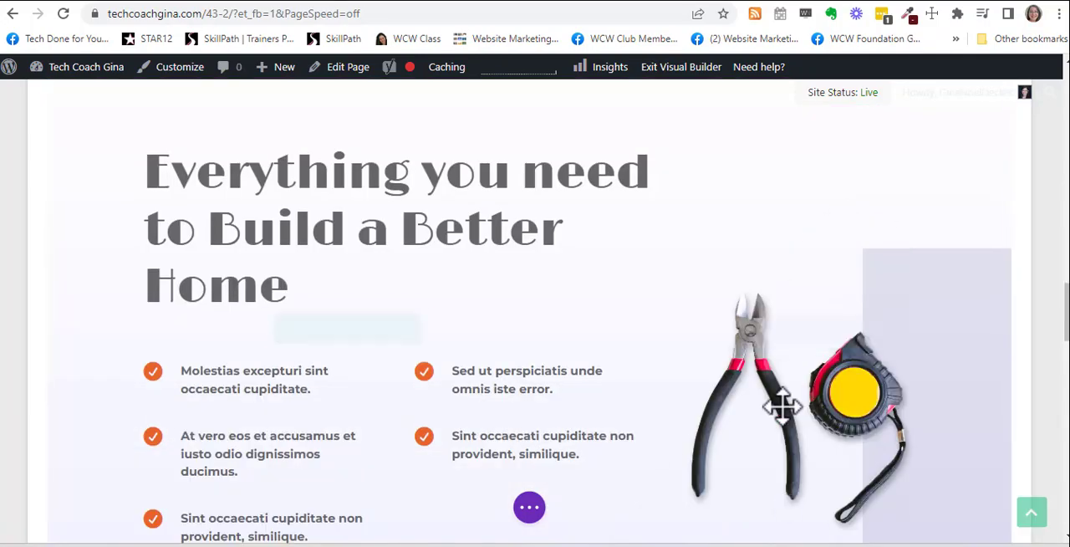
{"action": "scroll", "coordinate": [780, 406], "scroll_direction": "down", "scroll_amount": 15}
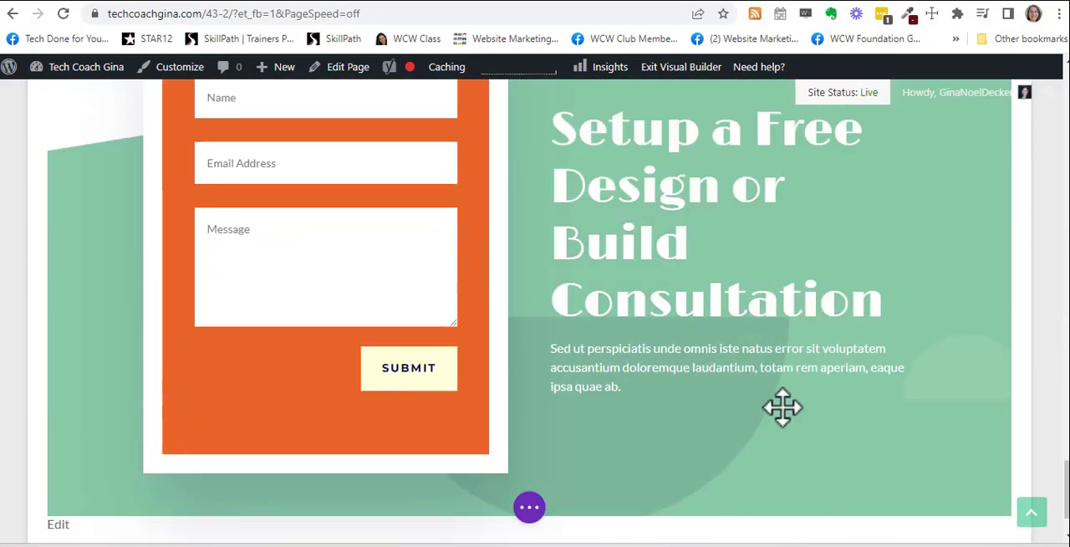
{"action": "scroll", "coordinate": [782, 408], "scroll_direction": "up", "scroll_amount": 20}
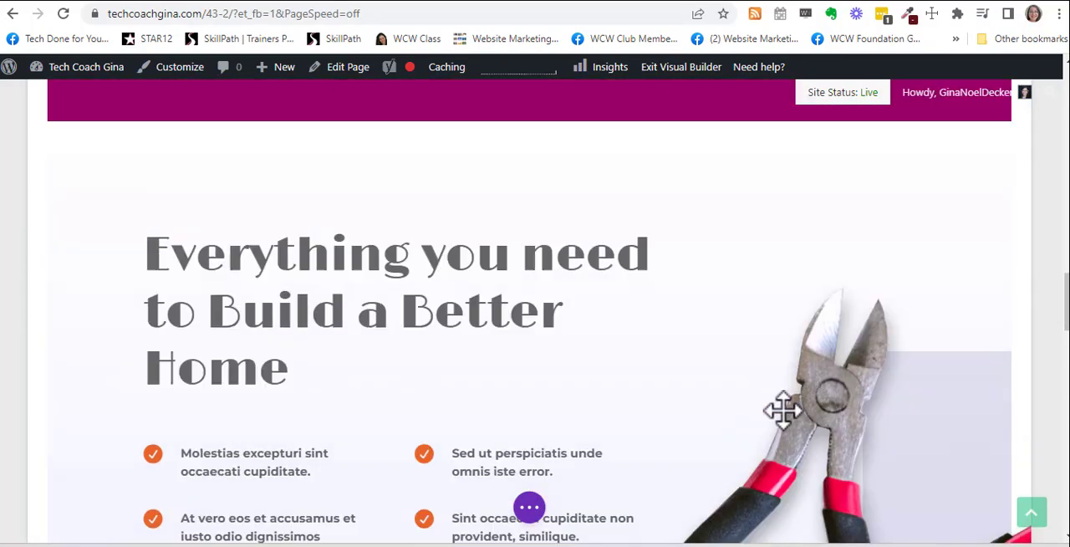
{"action": "scroll", "coordinate": [783, 410], "scroll_direction": "up", "scroll_amount": 10}
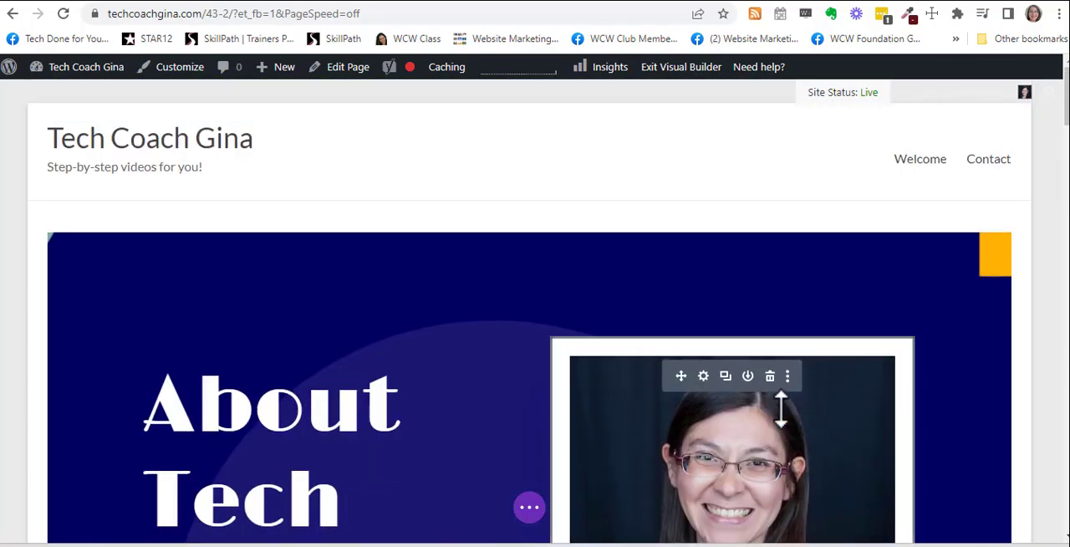
Step: Delete the "Home Improvement Since 1976", "Everything you need to Build a Better Home" and "Our Mission" sections
{"action": "scroll", "coordinate": [781, 406], "scroll_direction": "down", "scroll_amount": 10}
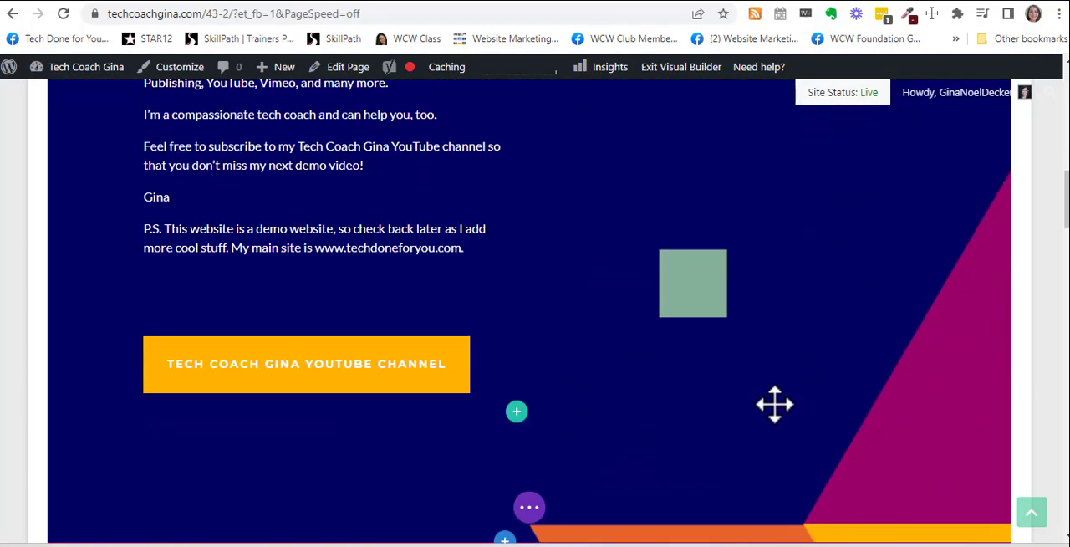
{"action": "scroll", "coordinate": [777, 404], "scroll_direction": "up", "scroll_amount": 2}
{"action": "scroll", "coordinate": [777, 403], "scroll_direction": "down", "scroll_amount": 1}
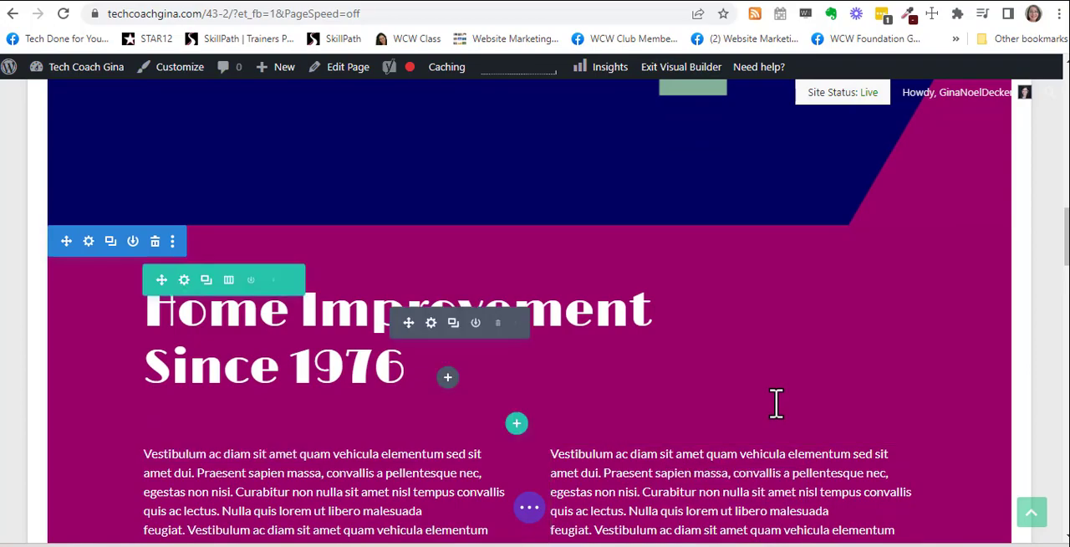
{"action": "left_click", "coordinate": [155, 242]}
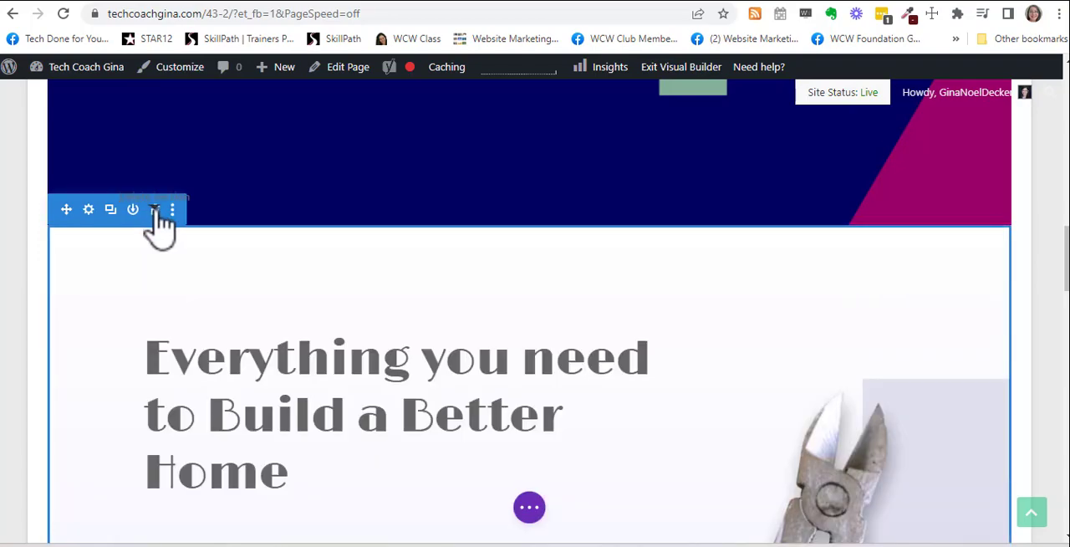
{"action": "left_click", "coordinate": [154, 209]}
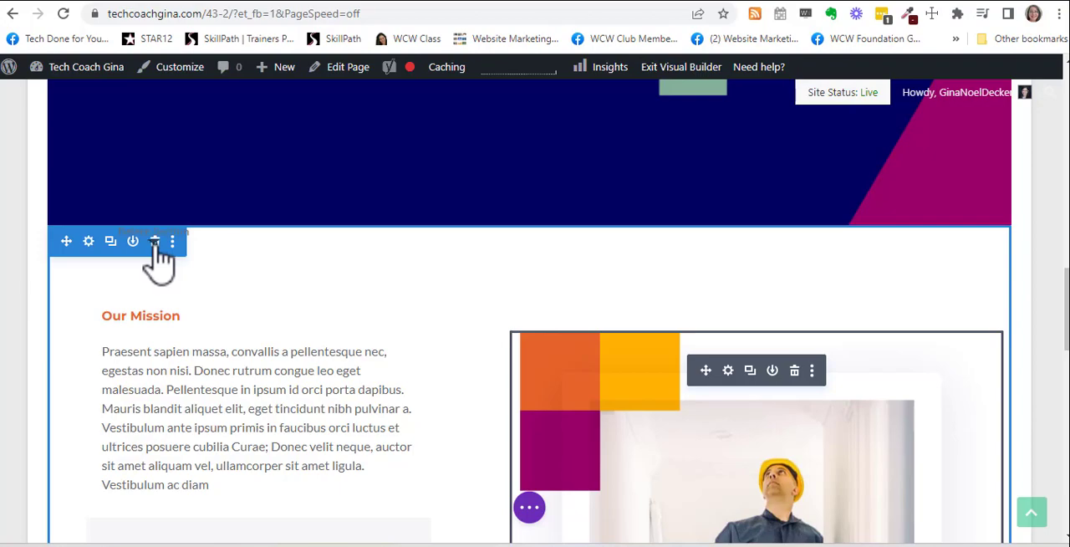
{"action": "left_click", "coordinate": [155, 242]}
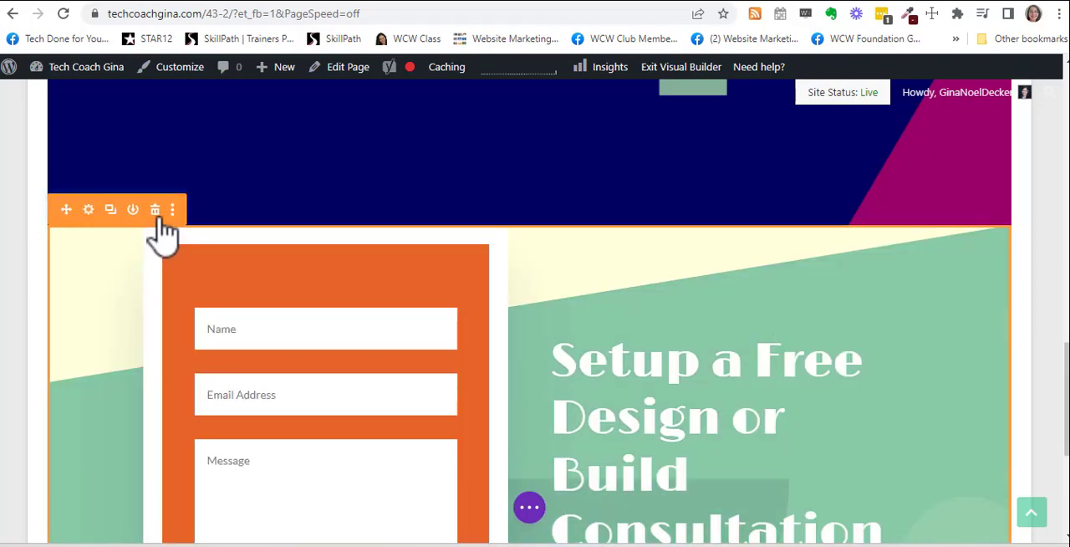
Step: Delete the "Setup a Free Design or Build Consultation" section with the contact form
{"action": "scroll", "coordinate": [464, 485], "scroll_direction": "down", "scroll_amount": 4}
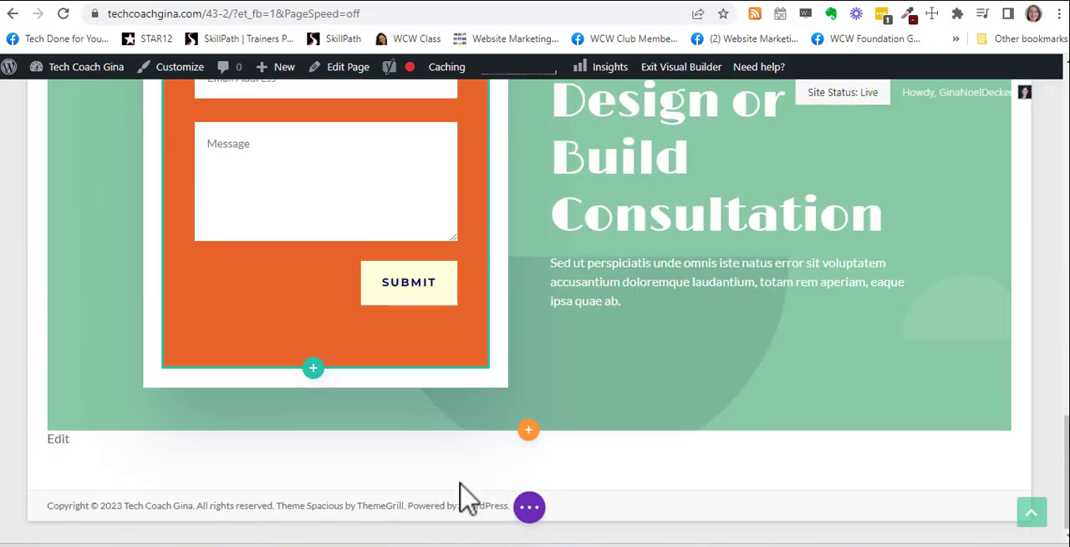
{"action": "scroll", "coordinate": [467, 499], "scroll_direction": "up", "scroll_amount": 5}
{"action": "scroll", "coordinate": [276, 393], "scroll_direction": "up", "scroll_amount": 3}
{"action": "scroll", "coordinate": [269, 380], "scroll_direction": "down", "scroll_amount": 1}
{"action": "scroll", "coordinate": [270, 380], "scroll_direction": "down", "scroll_amount": 3}
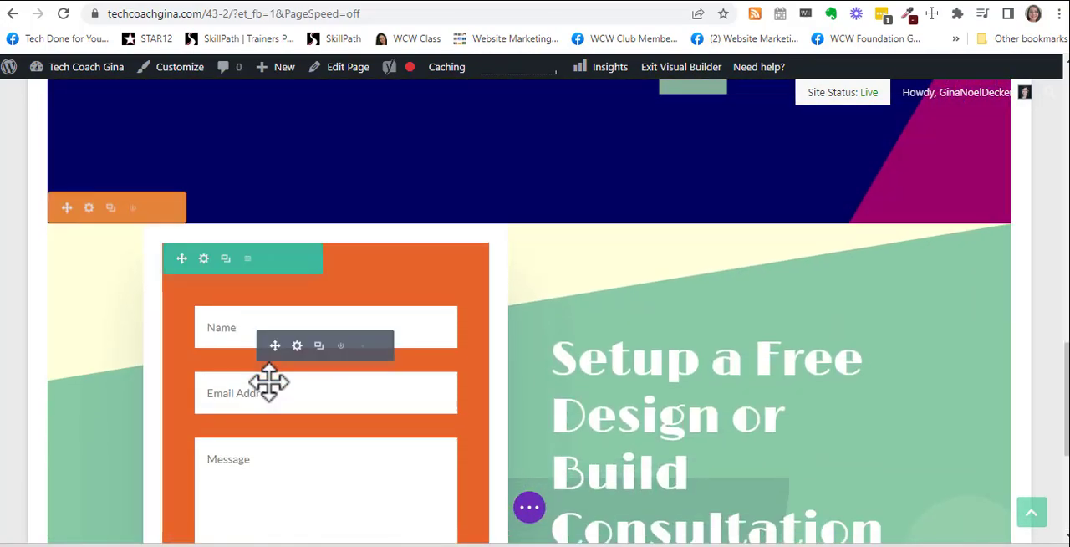
{"action": "scroll", "coordinate": [267, 382], "scroll_direction": "up", "scroll_amount": 1}
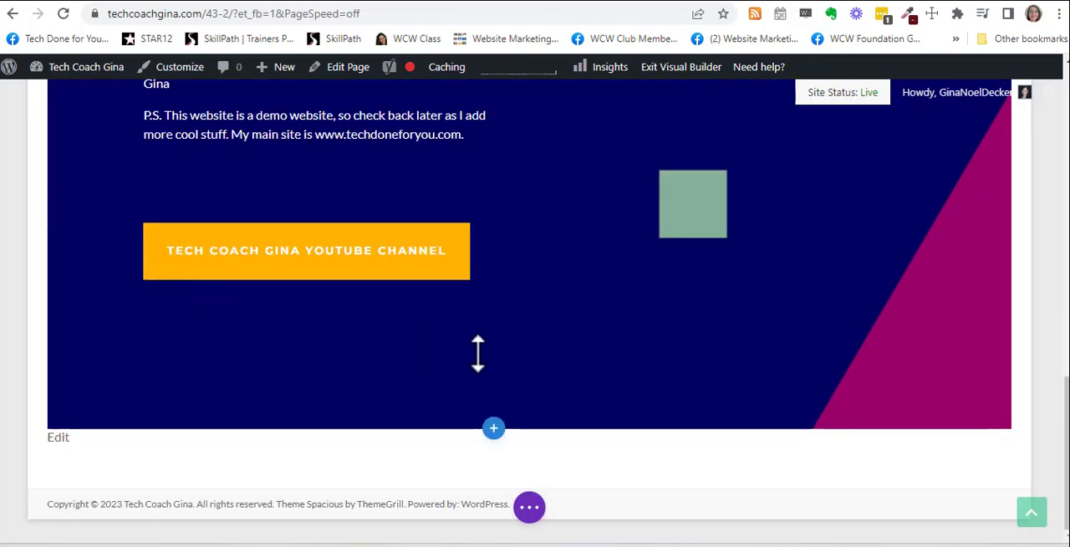
Step: Review the remaining About section from its heading to its YouTube button and save the page in the builder
{"action": "scroll", "coordinate": [571, 392], "scroll_direction": "up", "scroll_amount": 8}
{"action": "scroll", "coordinate": [571, 395], "scroll_direction": "up", "scroll_amount": 3}
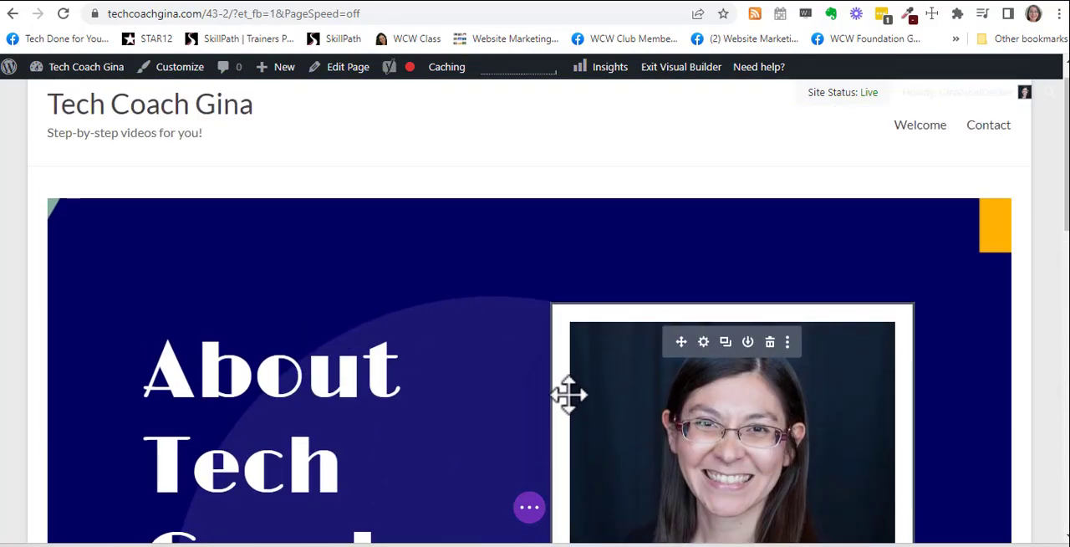
{"action": "scroll", "coordinate": [566, 393], "scroll_direction": "down", "scroll_amount": 4}
{"action": "scroll", "coordinate": [568, 393], "scroll_direction": "up", "scroll_amount": 3}
{"action": "scroll", "coordinate": [568, 393], "scroll_direction": "down", "scroll_amount": 12}
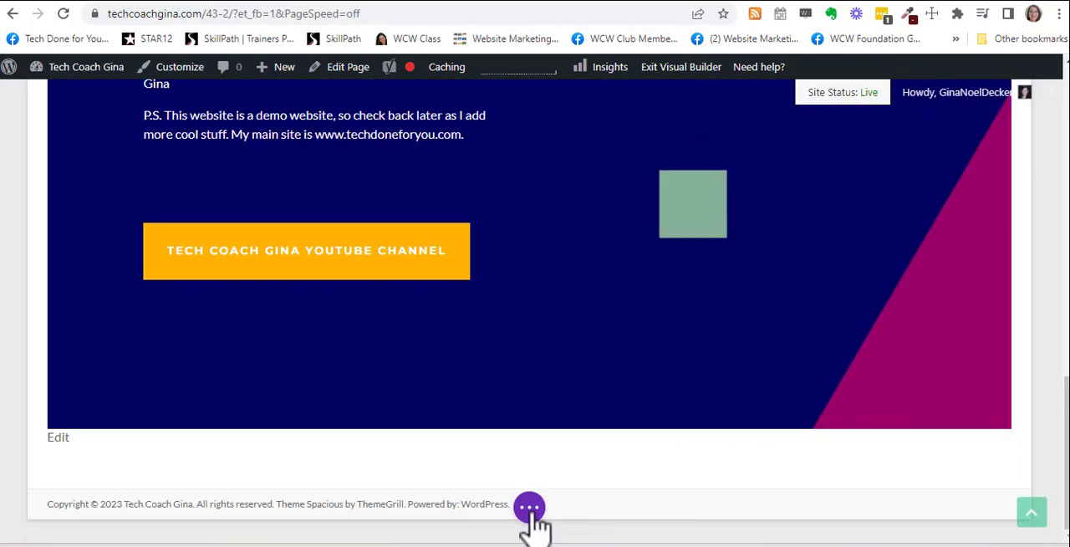
{"action": "left_click", "coordinate": [530, 510]}
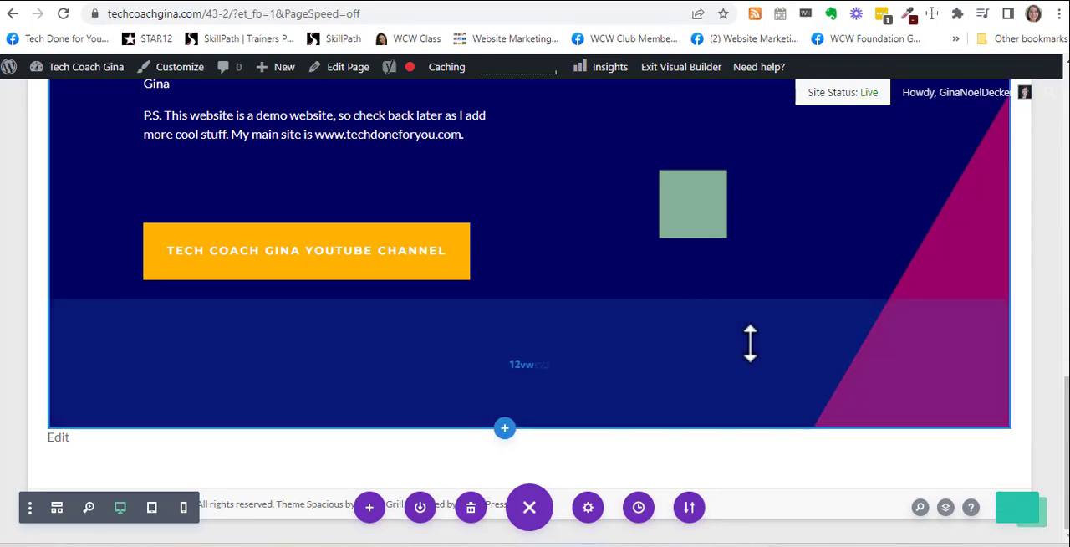
Step: Check the saved page once more and leave the builder for the WordPress dashboard
{"action": "scroll", "coordinate": [750, 343], "scroll_direction": "up", "scroll_amount": 15}
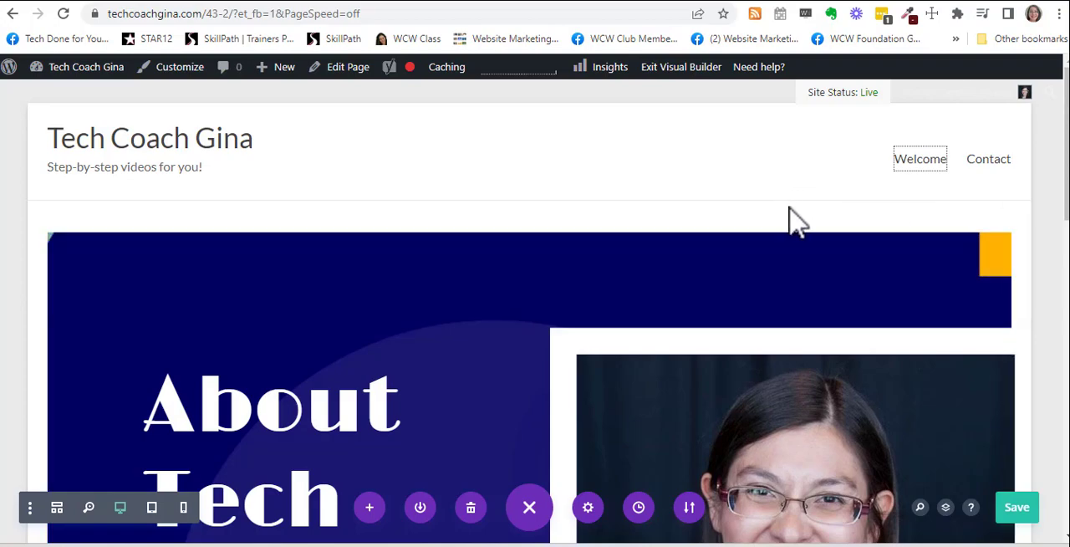
{"action": "scroll", "coordinate": [471, 276], "scroll_direction": "down", "scroll_amount": 5}
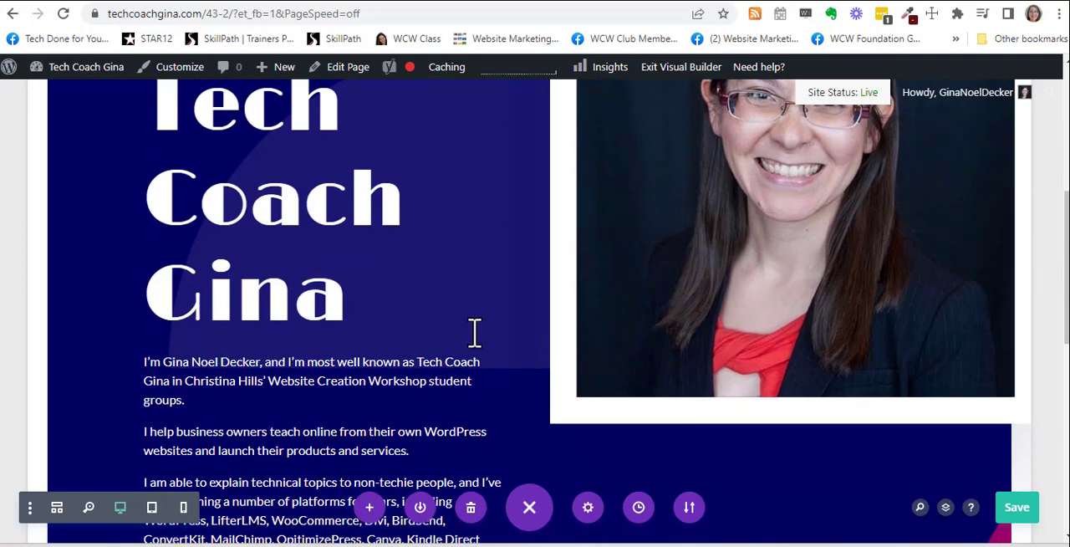
{"action": "scroll", "coordinate": [487, 322], "scroll_direction": "up", "scroll_amount": 6}
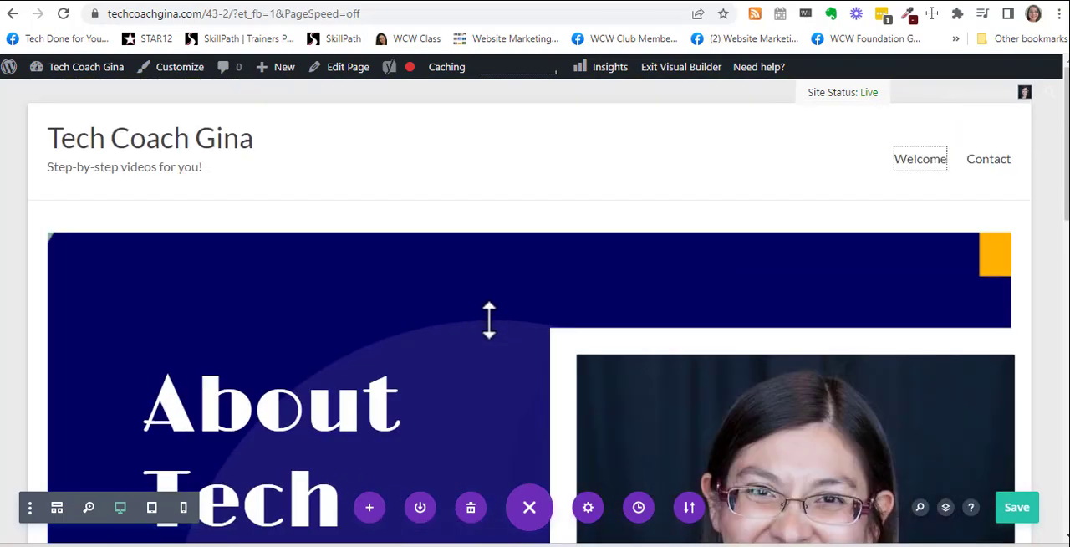
{"action": "left_click", "coordinate": [62, 98]}
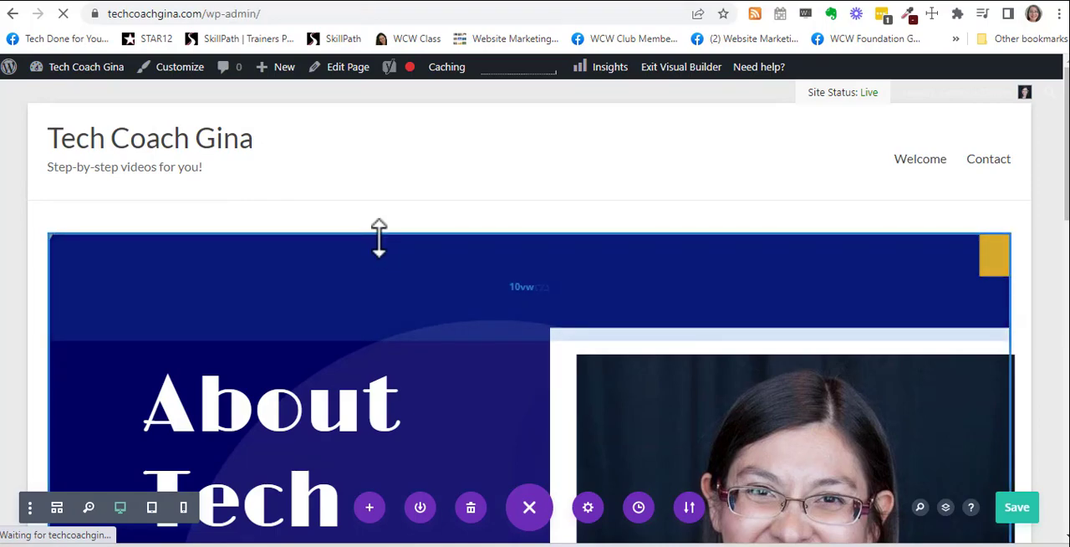
Step: Open the site's General settings and look through them down to the Endurance Cache options
{"action": "scroll", "coordinate": [176, 313], "scroll_direction": "down", "scroll_amount": 5}
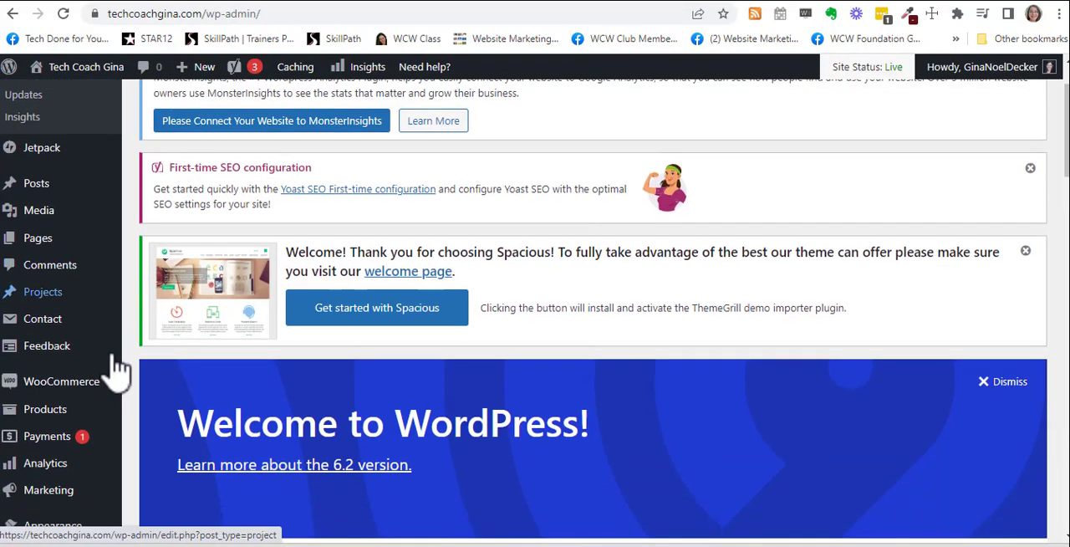
{"action": "mouse_move", "coordinate": [107, 374]}
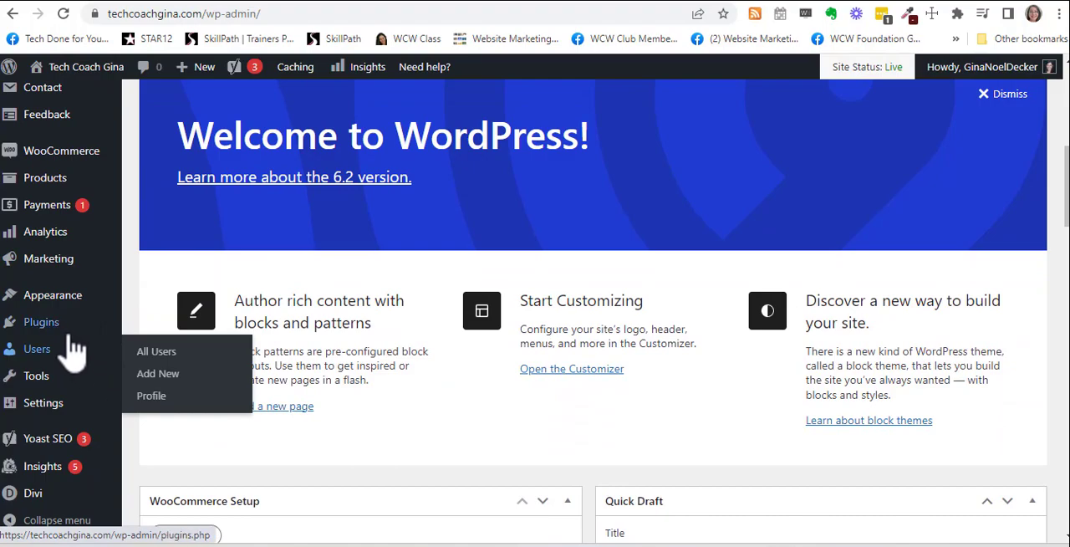
{"action": "mouse_move", "coordinate": [61, 376]}
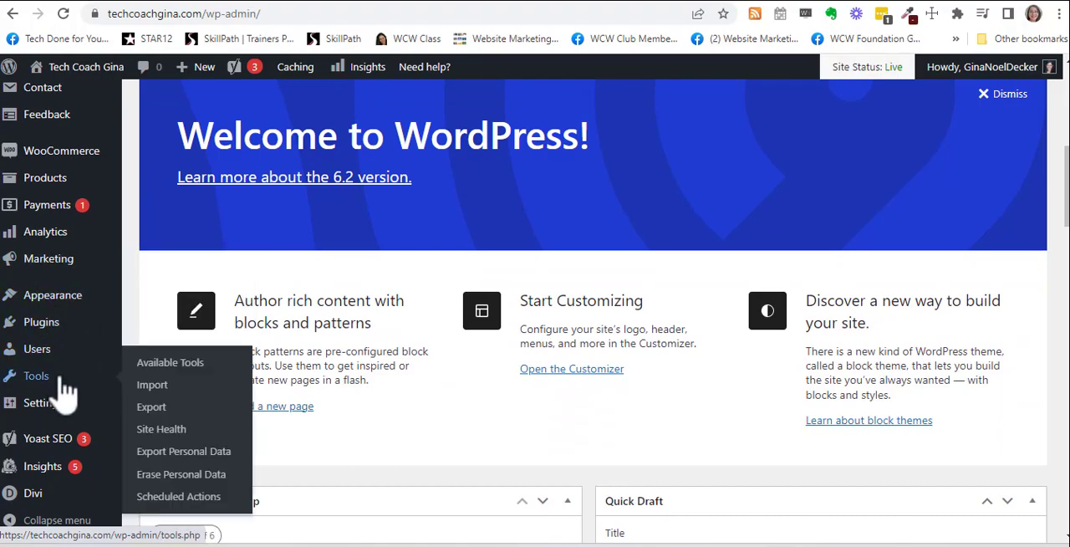
{"action": "scroll", "coordinate": [62, 386], "scroll_direction": "up", "scroll_amount": 1}
{"action": "scroll", "coordinate": [64, 401], "scroll_direction": "down", "scroll_amount": 3}
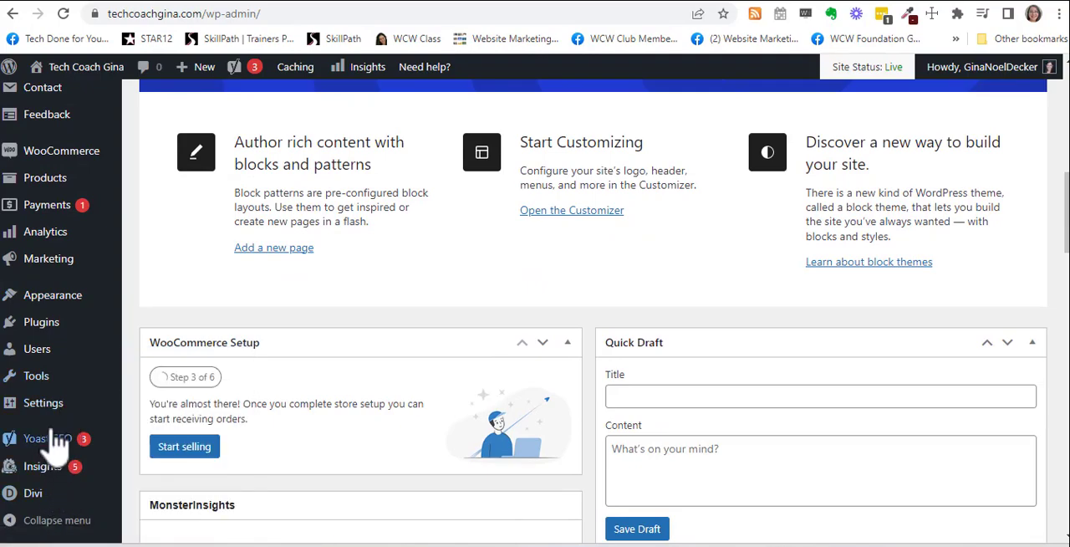
{"action": "mouse_move", "coordinate": [63, 316]}
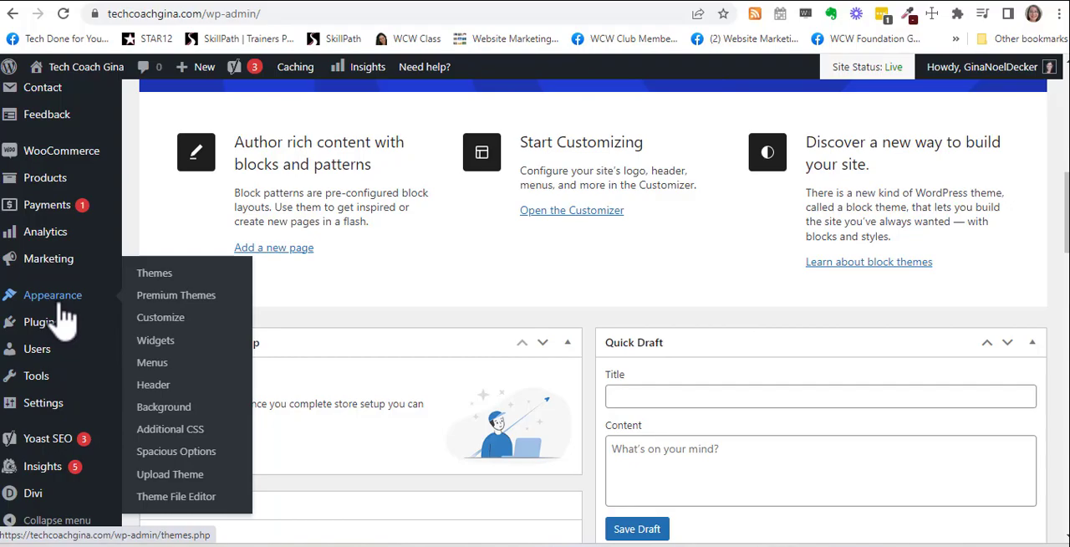
{"action": "scroll", "coordinate": [62, 316], "scroll_direction": "up", "scroll_amount": 3}
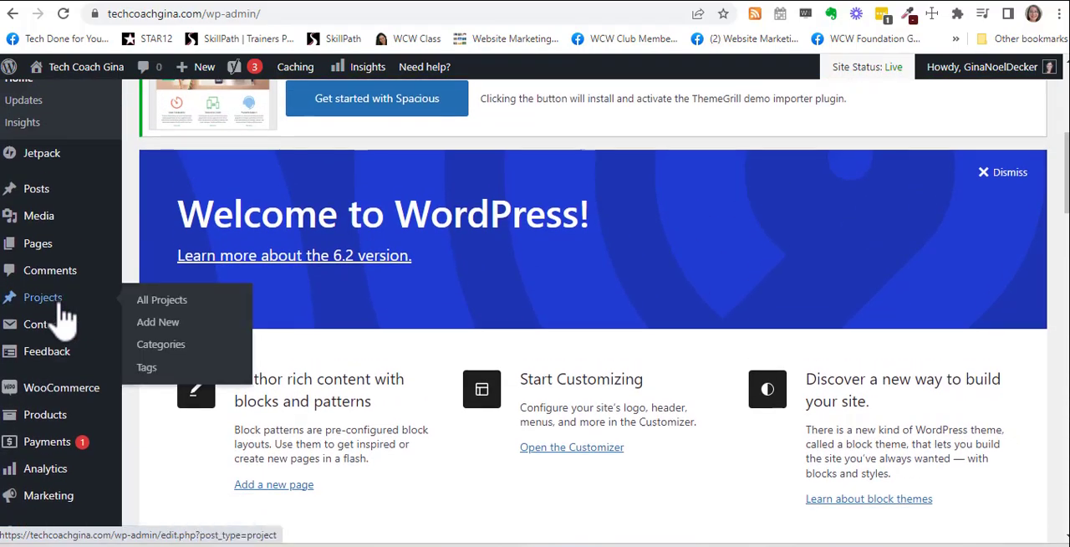
{"action": "scroll", "coordinate": [63, 316], "scroll_direction": "down", "scroll_amount": 7}
{"action": "mouse_move", "coordinate": [48, 414]}
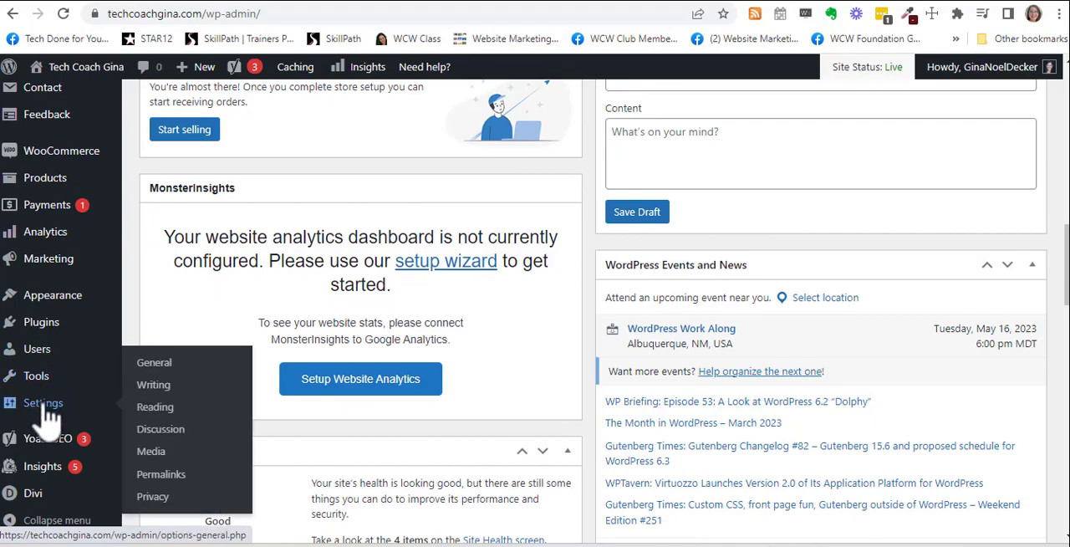
{"action": "left_click", "coordinate": [164, 368]}
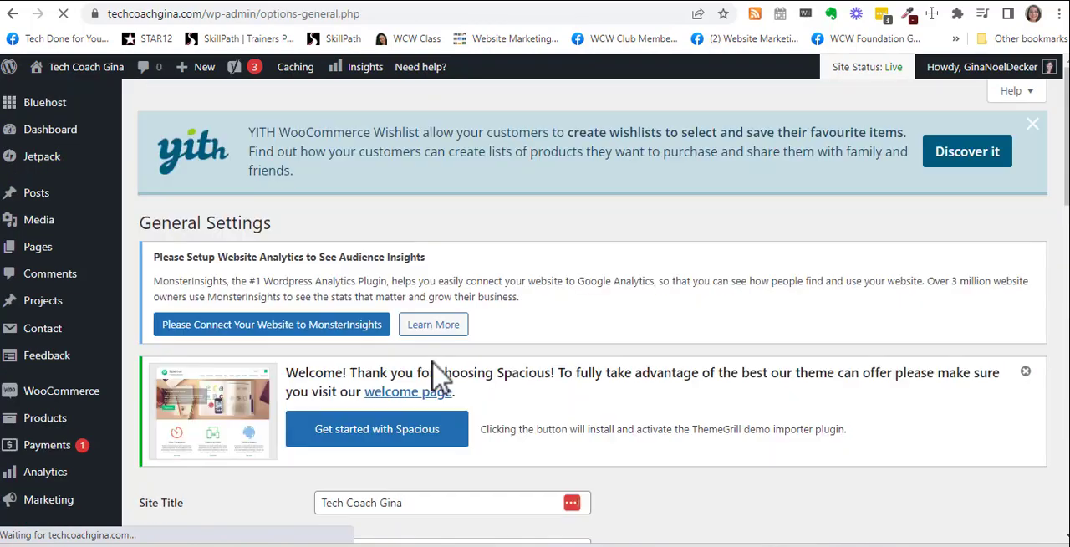
{"action": "scroll", "coordinate": [472, 368], "scroll_direction": "down", "scroll_amount": 5}
{"action": "scroll", "coordinate": [472, 384], "scroll_direction": "down", "scroll_amount": 8}
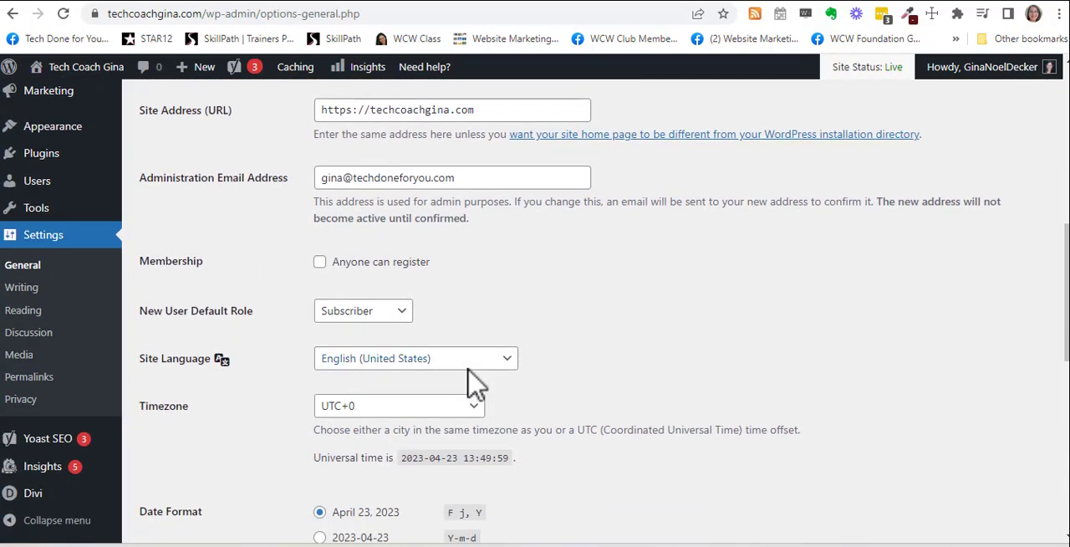
{"action": "scroll", "coordinate": [468, 384], "scroll_direction": "down", "scroll_amount": 1}
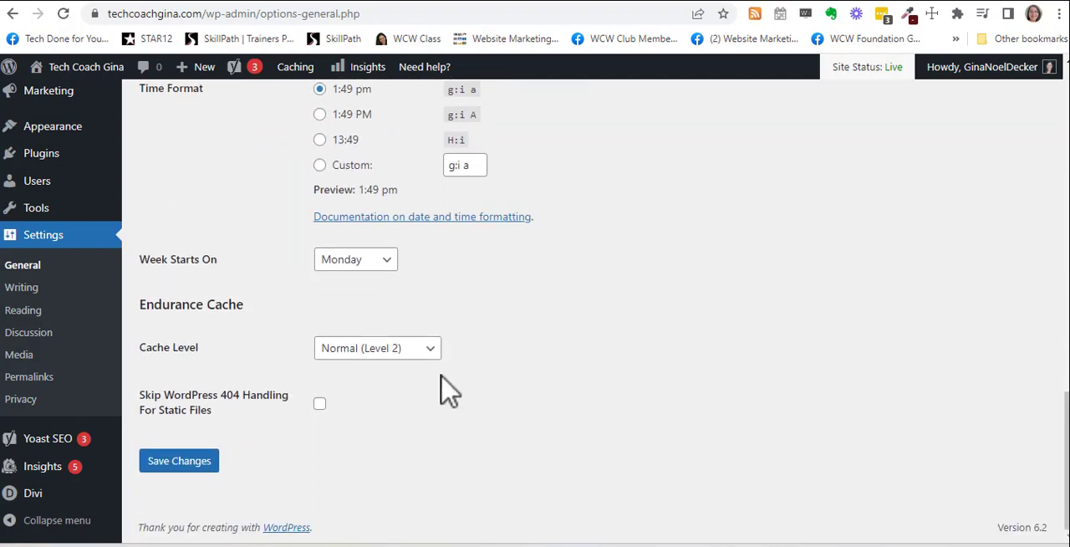
Step: Open the Reading settings and show the pages available as the static homepage
{"action": "left_click", "coordinate": [25, 309]}
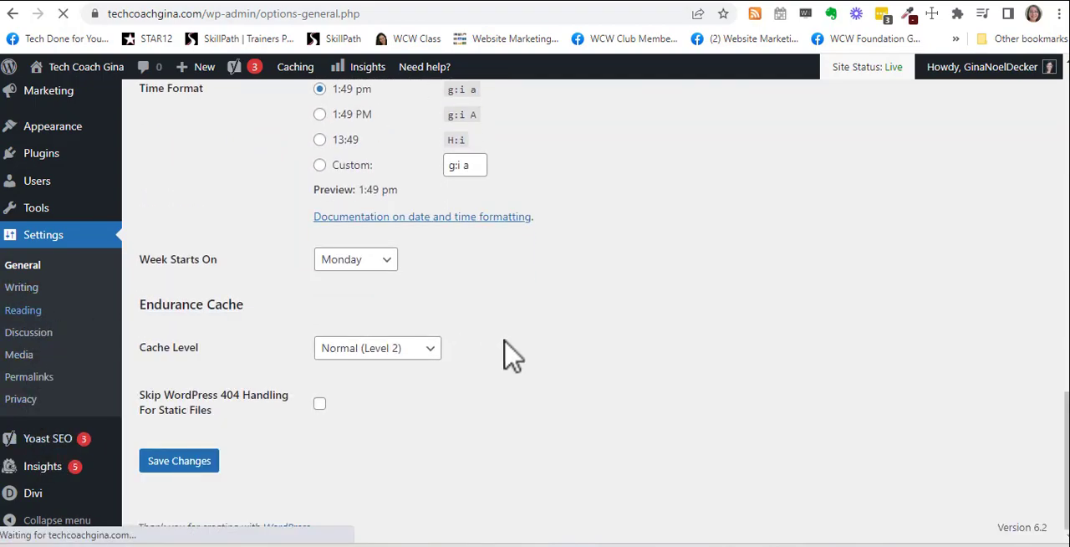
{"action": "scroll", "coordinate": [523, 368], "scroll_direction": "down", "scroll_amount": 4}
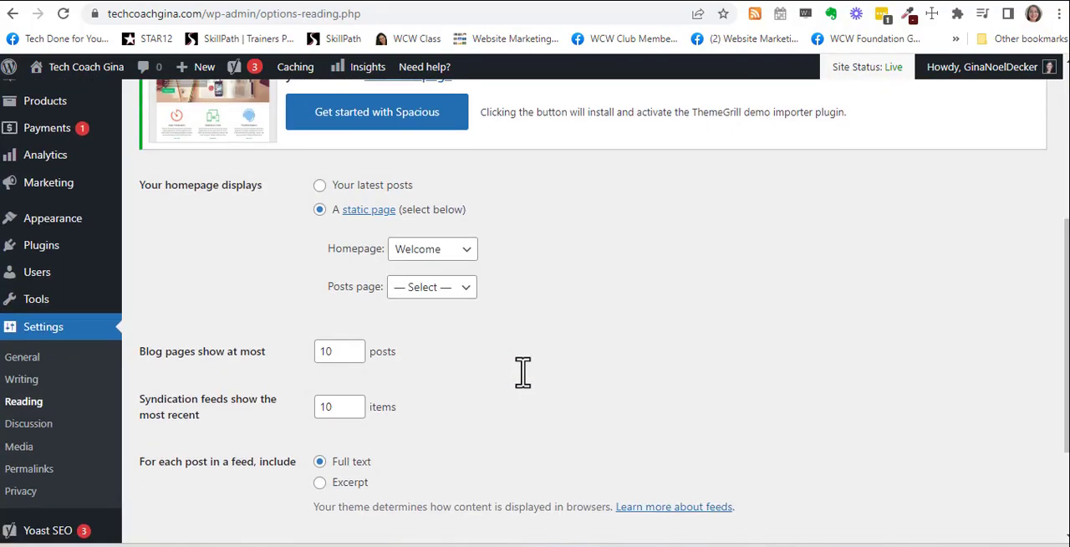
{"action": "scroll", "coordinate": [522, 372], "scroll_direction": "down", "scroll_amount": 1}
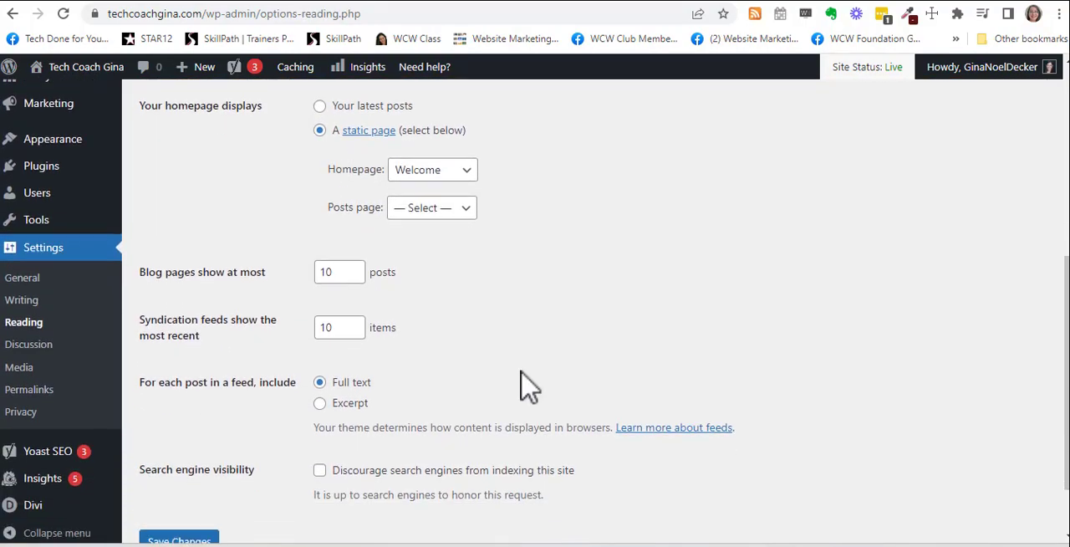
{"action": "left_click", "coordinate": [483, 184]}
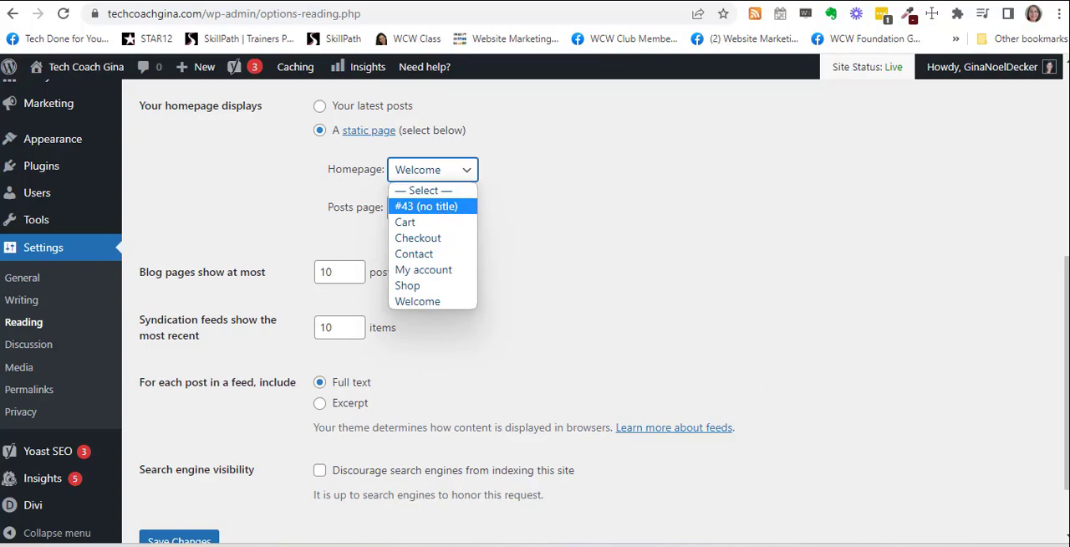
Step: Give the untitled Divi page in the Pages list the title "Home", update it, and return to the Reading settings
{"action": "left_click", "coordinate": [846, 543]}
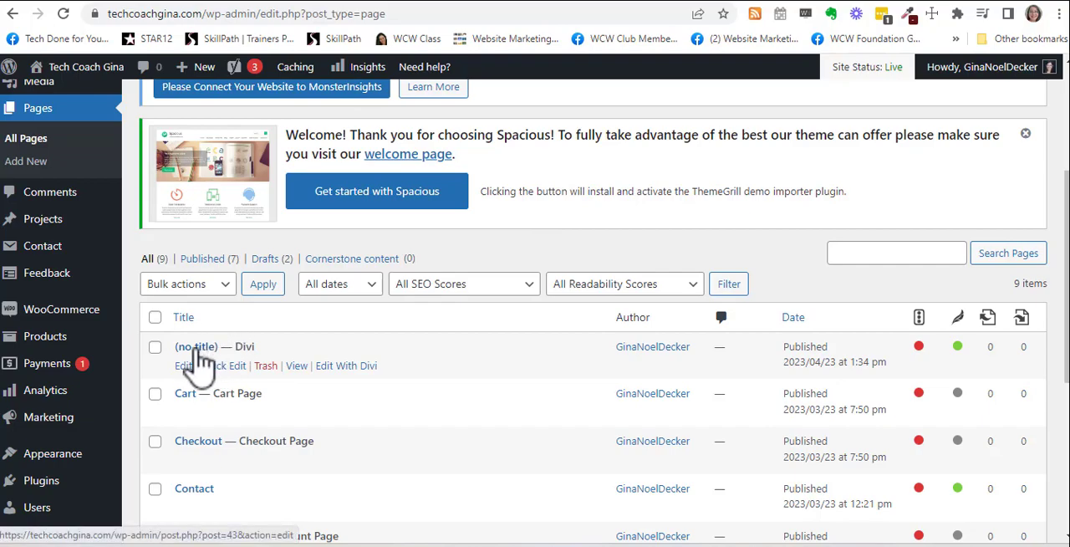
{"action": "left_click", "coordinate": [184, 367]}
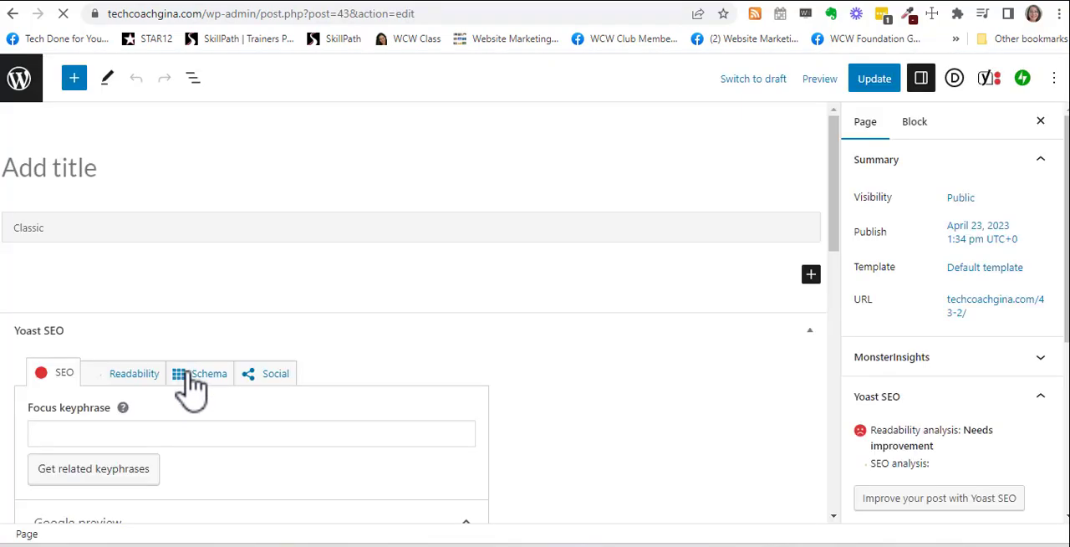
{"action": "left_click", "coordinate": [94, 172]}
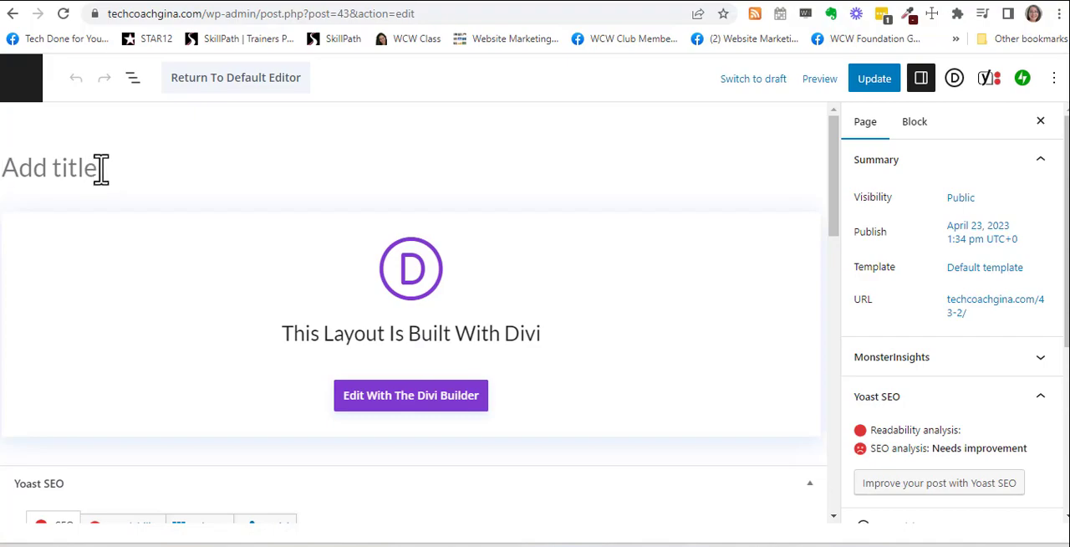
{"action": "type", "text": "Hoe"}
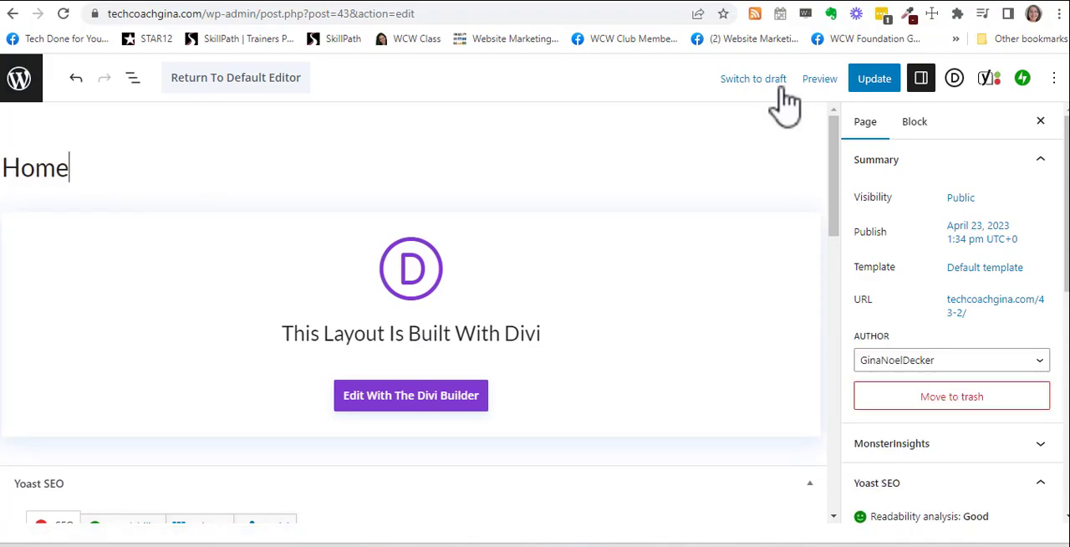
{"action": "left_click", "coordinate": [870, 80]}
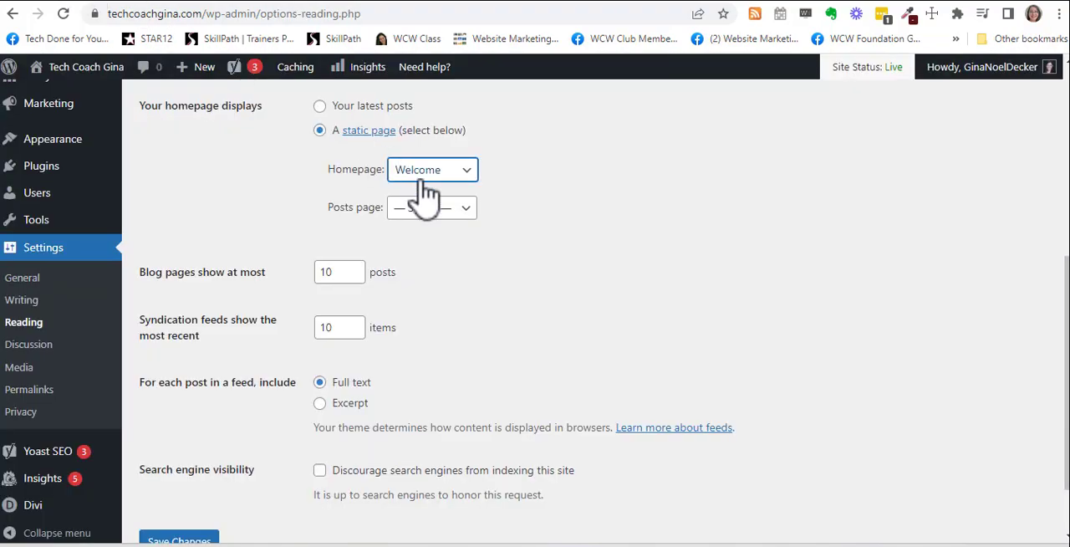
{"action": "scroll", "coordinate": [556, 231], "scroll_direction": "up", "scroll_amount": 4}
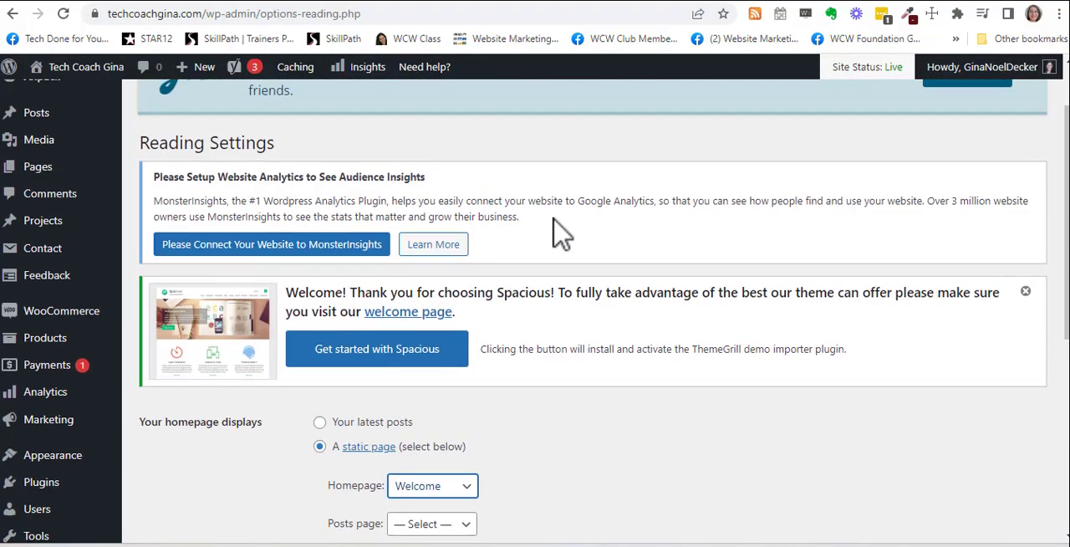
Step: Set the static homepage to the page listed as "#43 (no title)" and save the Reading settings
{"action": "scroll", "coordinate": [560, 233], "scroll_direction": "down", "scroll_amount": 3}
{"action": "left_click", "coordinate": [466, 255]}
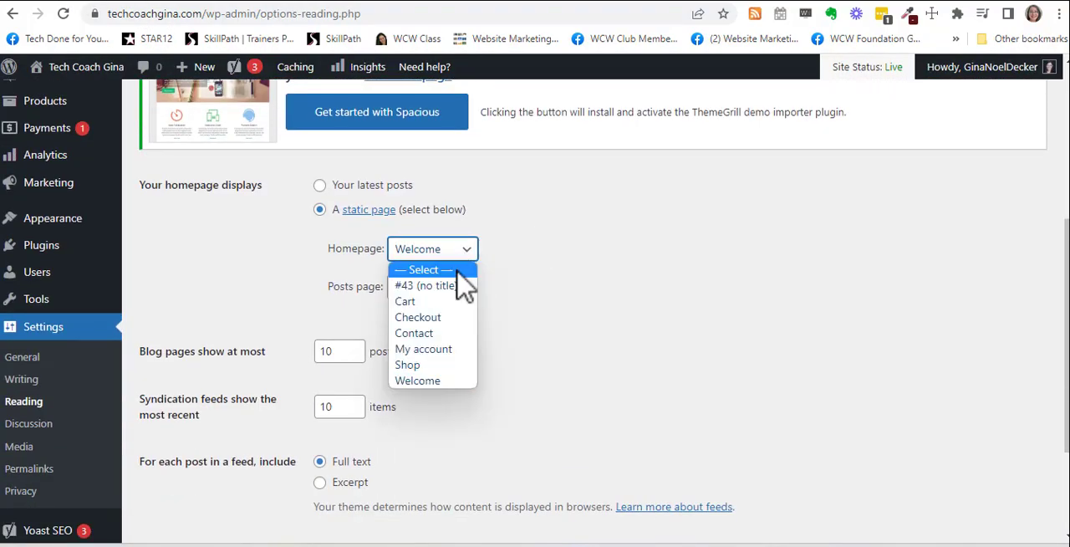
{"action": "left_click", "coordinate": [433, 286]}
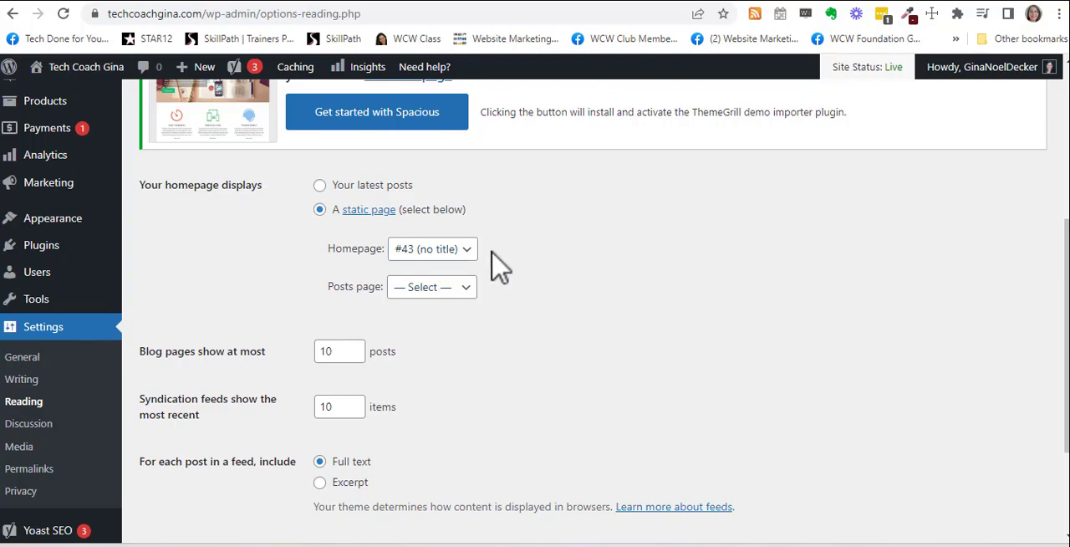
{"action": "scroll", "coordinate": [499, 268], "scroll_direction": "down", "scroll_amount": 2}
{"action": "left_click", "coordinate": [179, 460]}
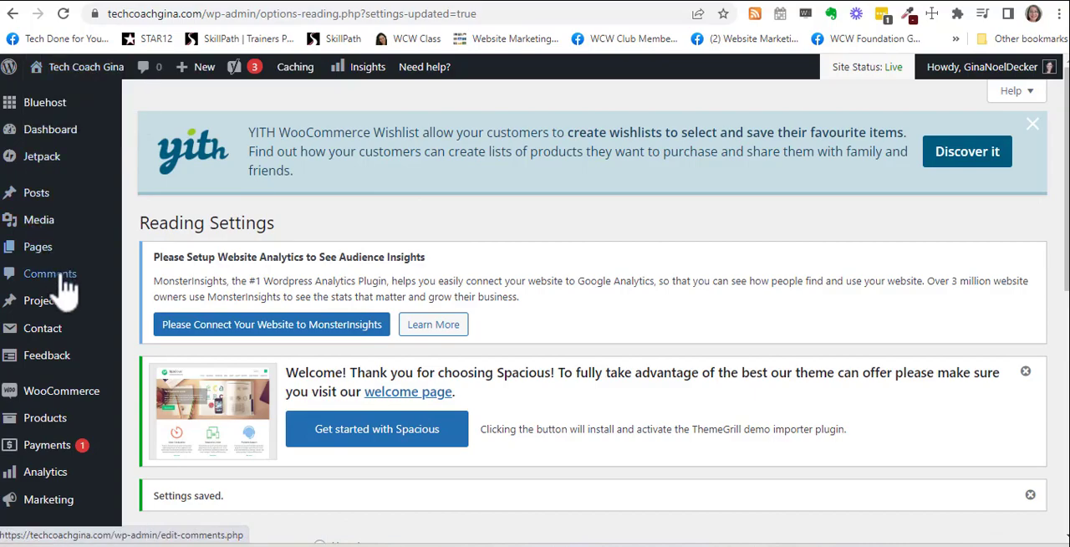
Step: Open the site's navigation menu for editing and remove the Welcome item from its structure
{"action": "mouse_move", "coordinate": [51, 260]}
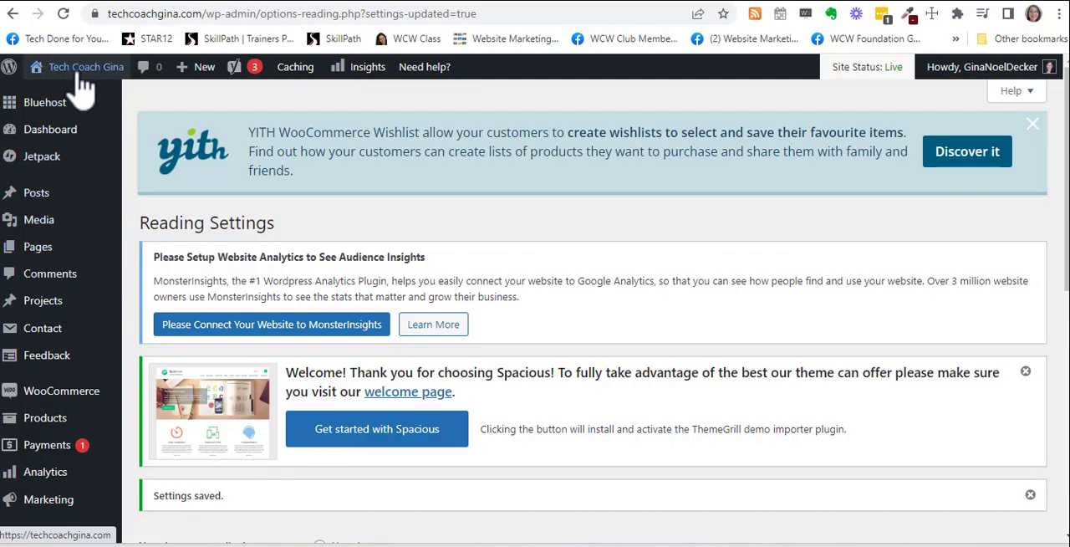
{"action": "mouse_move", "coordinate": [75, 67]}
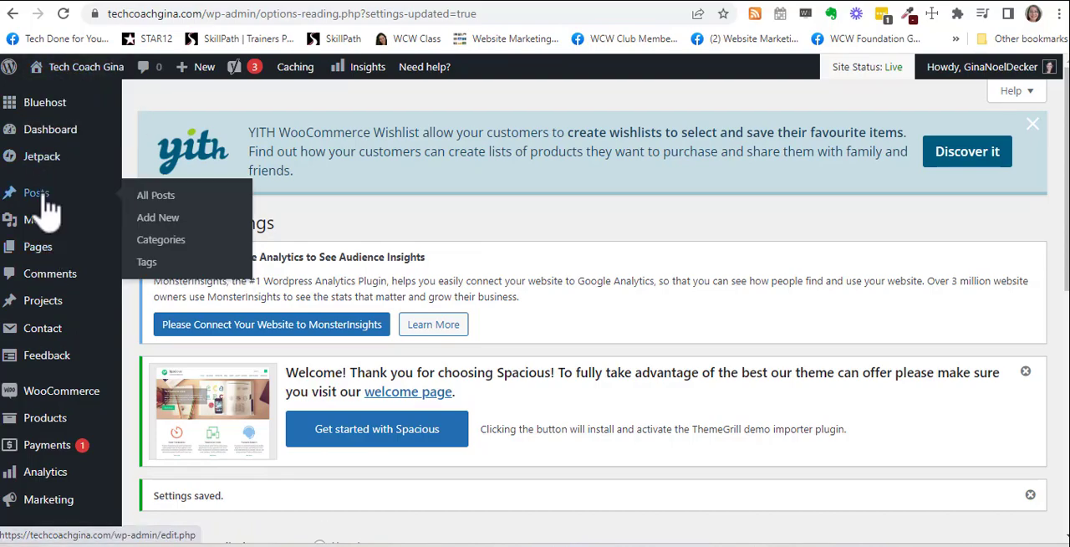
{"action": "scroll", "coordinate": [59, 334], "scroll_direction": "down", "scroll_amount": 3}
{"action": "mouse_move", "coordinate": [60, 303]}
{"action": "left_click", "coordinate": [160, 366]}
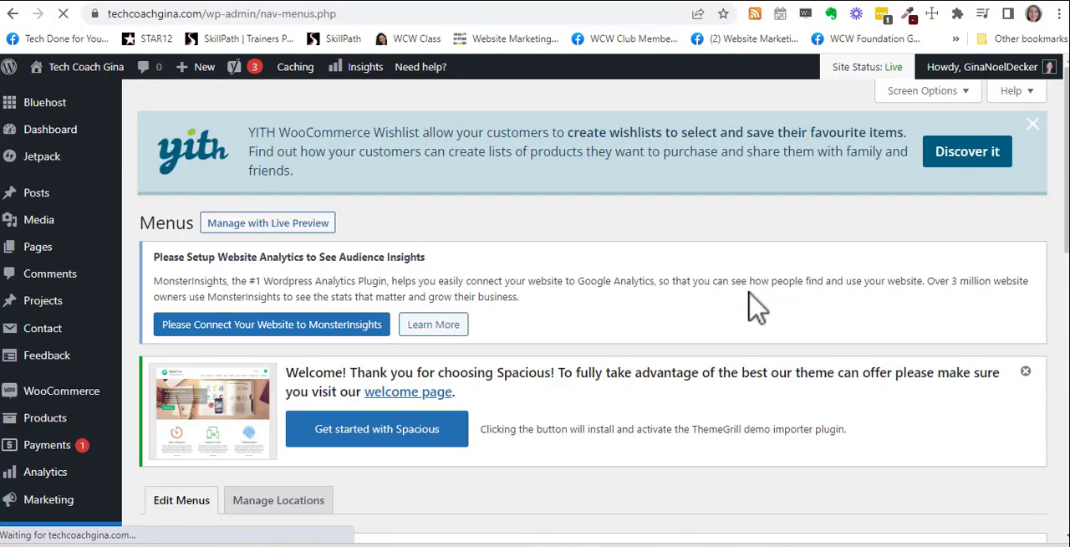
{"action": "scroll", "coordinate": [757, 307], "scroll_direction": "down", "scroll_amount": 3}
{"action": "scroll", "coordinate": [756, 307], "scroll_direction": "down", "scroll_amount": 4}
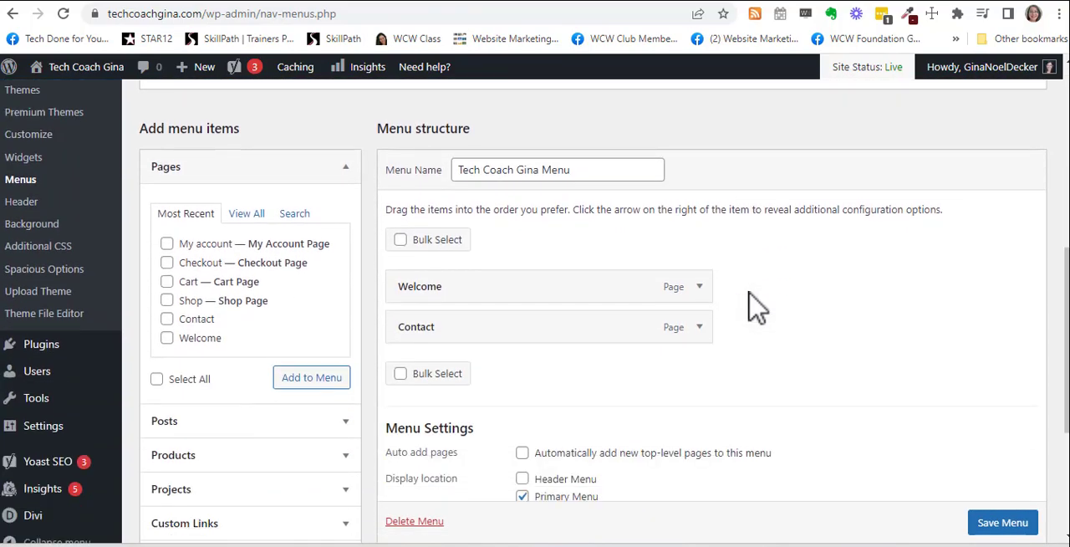
{"action": "left_click", "coordinate": [702, 209]}
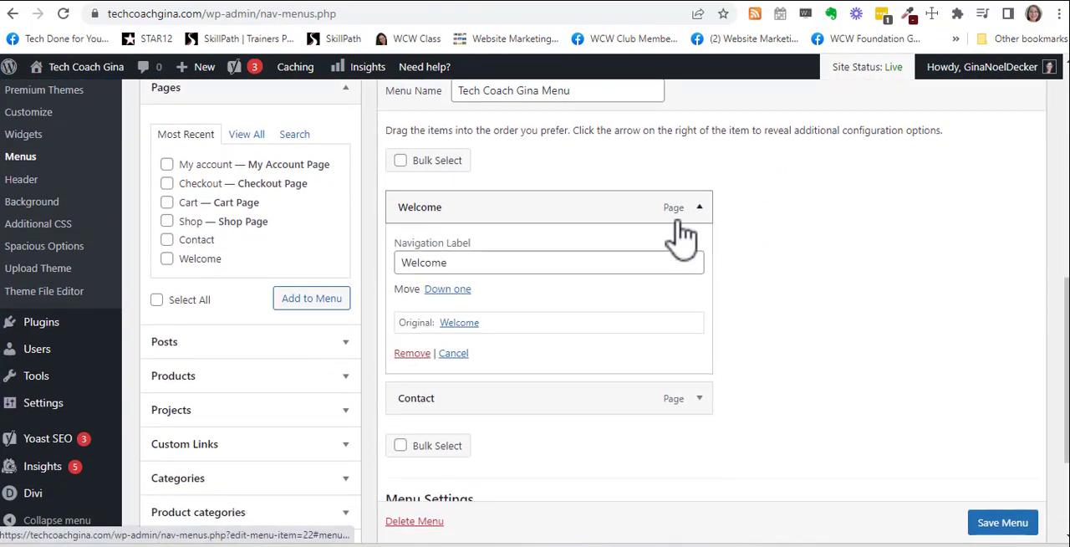
{"action": "left_click", "coordinate": [408, 352]}
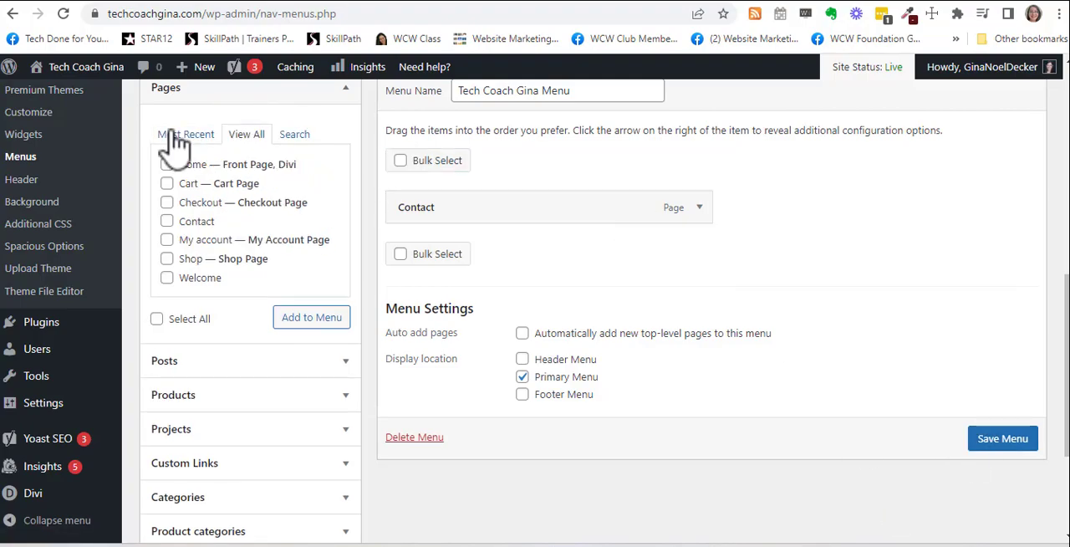
Step: Add the Home front page from the full page list to the navigation menu and save the menu
{"action": "left_click", "coordinate": [173, 137]}
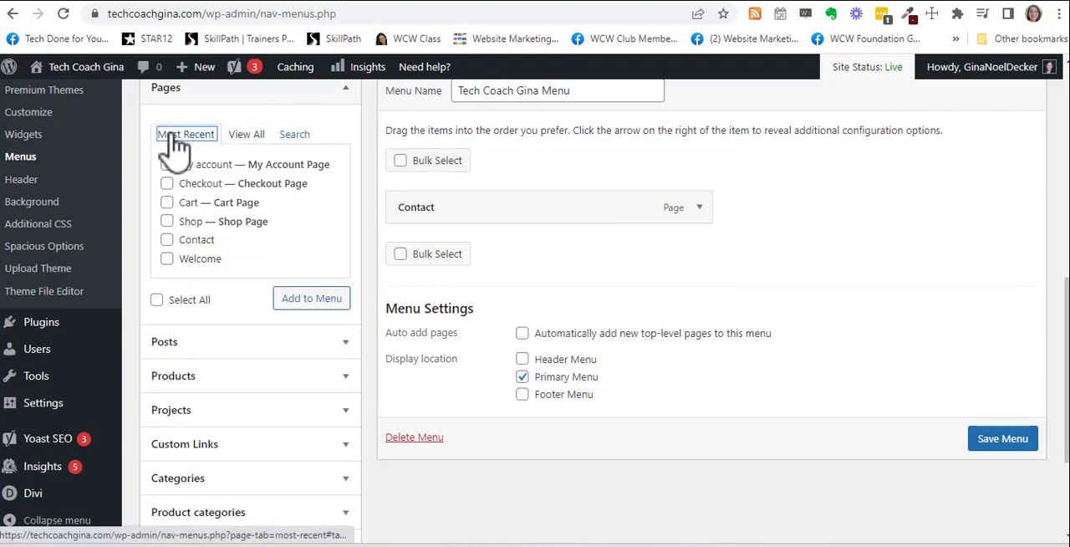
{"action": "left_click", "coordinate": [251, 138]}
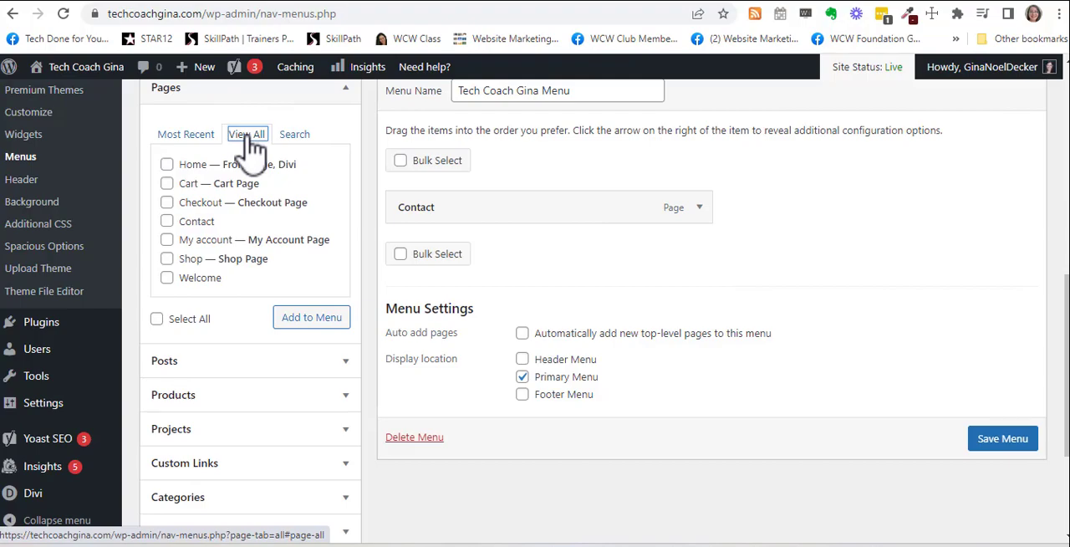
{"action": "left_click", "coordinate": [168, 164]}
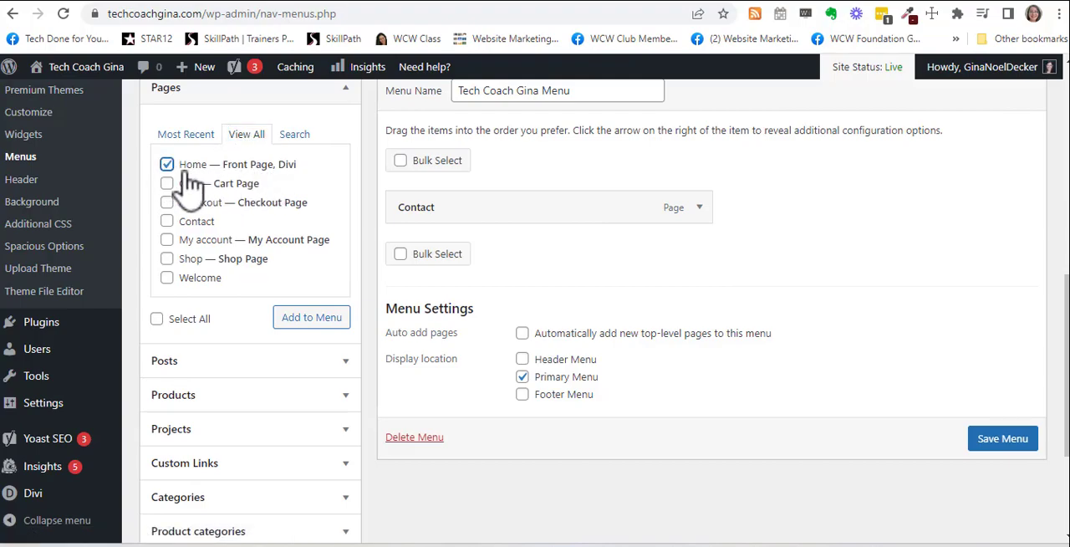
{"action": "left_click", "coordinate": [308, 325]}
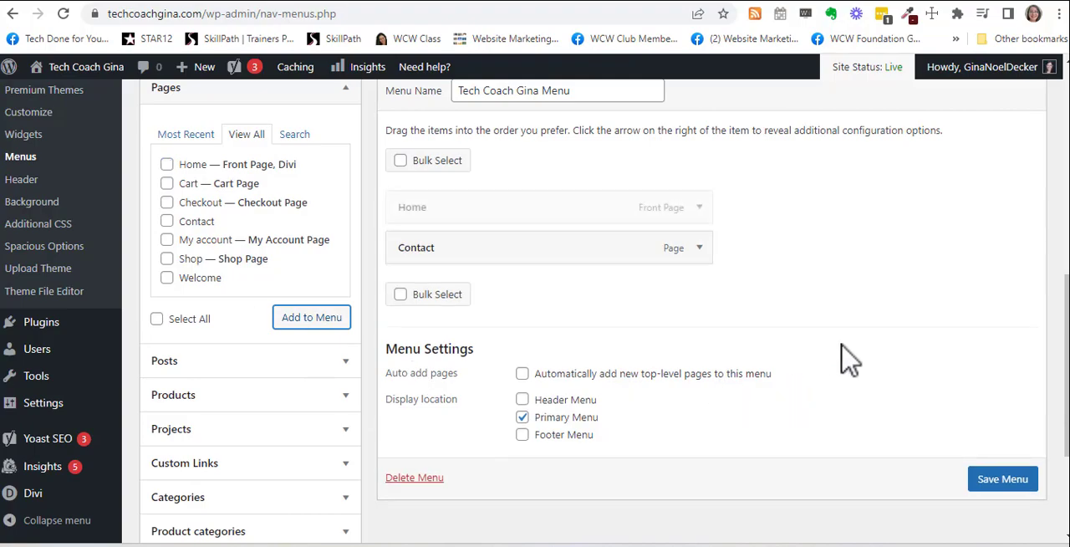
{"action": "scroll", "coordinate": [836, 358], "scroll_direction": "up", "scroll_amount": 2}
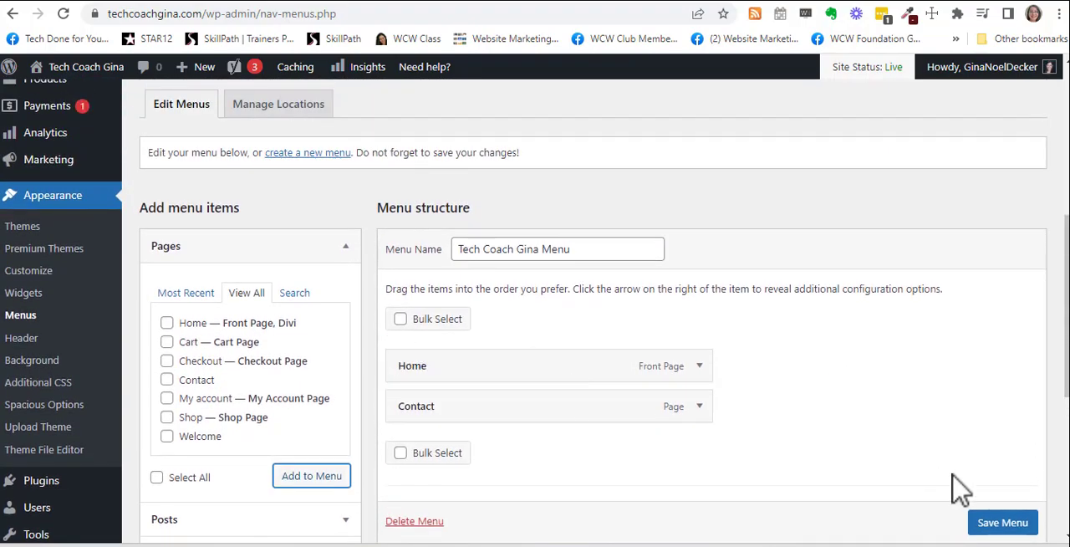
{"action": "scroll", "coordinate": [939, 485], "scroll_direction": "down", "scroll_amount": 2}
{"action": "left_click", "coordinate": [1011, 494]}
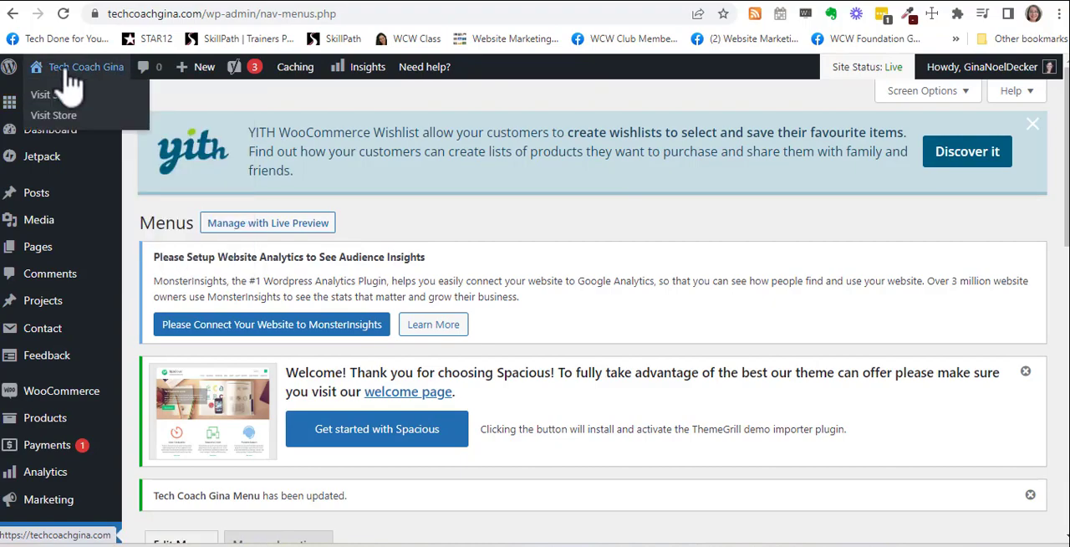
Step: Visit the live site and examine the homepage from the header menu down to the YouTube channel button
{"action": "left_click", "coordinate": [60, 88]}
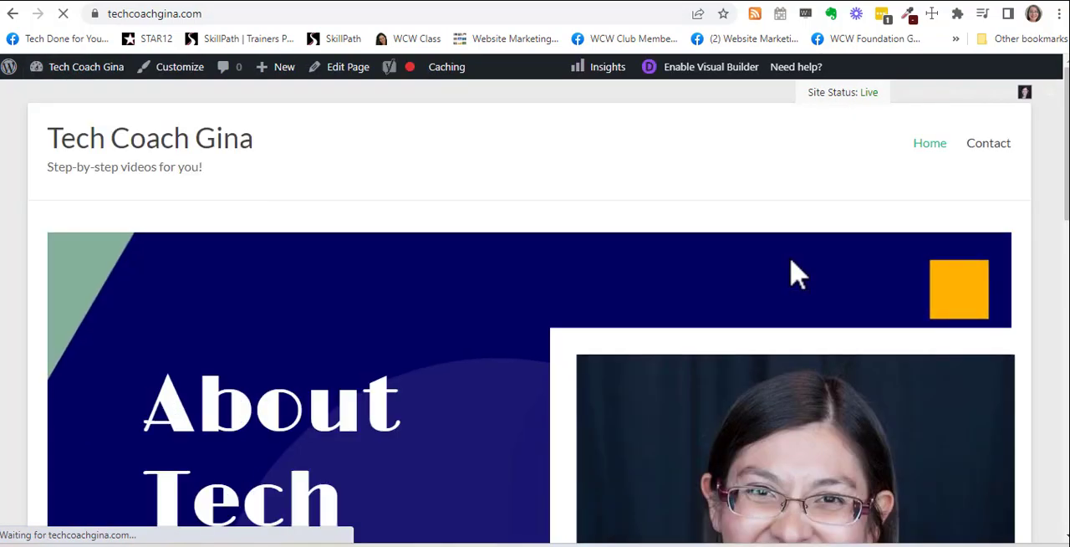
{"action": "scroll", "coordinate": [799, 274], "scroll_direction": "down", "scroll_amount": 4}
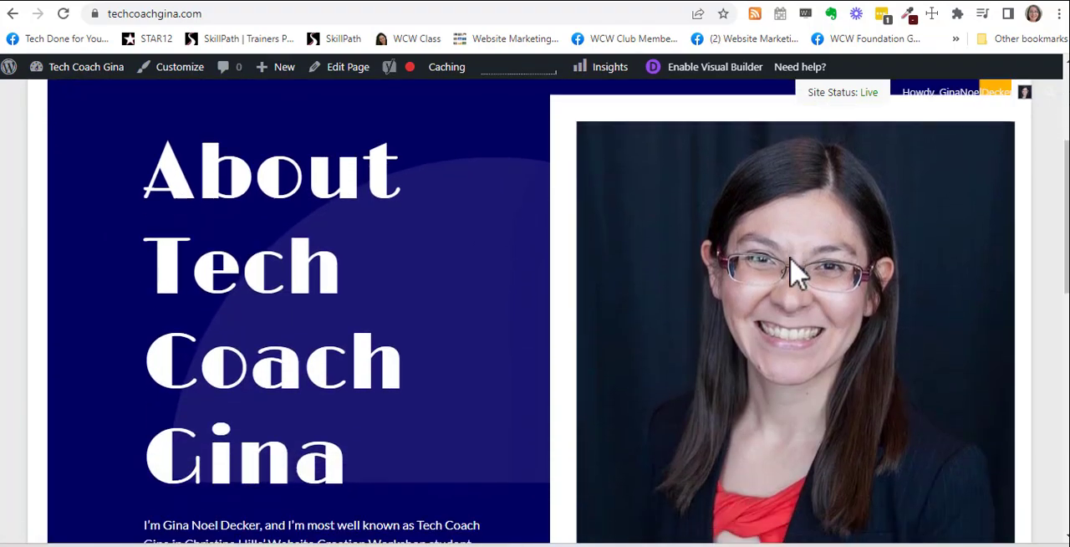
{"action": "scroll", "coordinate": [796, 274], "scroll_direction": "down", "scroll_amount": 4}
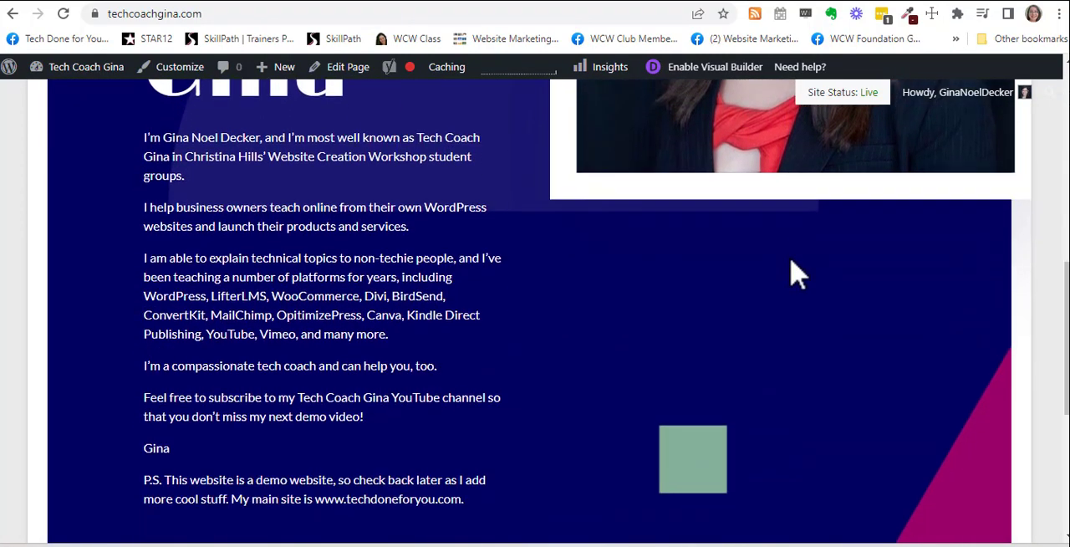
{"action": "scroll", "coordinate": [796, 274], "scroll_direction": "down", "scroll_amount": 2}
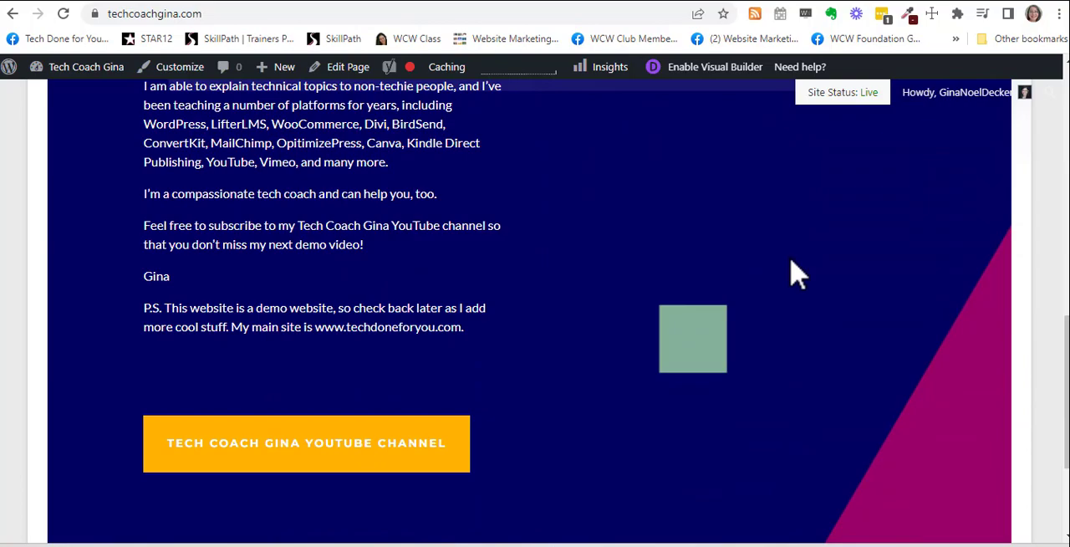
{"action": "scroll", "coordinate": [796, 275], "scroll_direction": "up", "scroll_amount": 1}
{"action": "scroll", "coordinate": [441, 429], "scroll_direction": "down", "scroll_amount": 2}
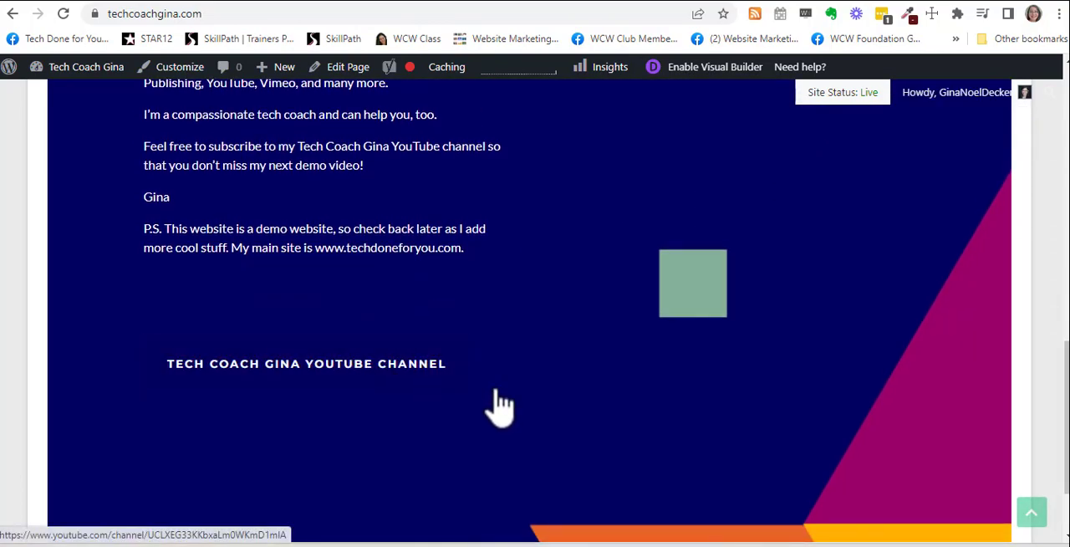
{"action": "scroll", "coordinate": [741, 430], "scroll_direction": "down", "scroll_amount": 2}
{"action": "scroll", "coordinate": [655, 404], "scroll_direction": "up", "scroll_amount": 4}
{"action": "scroll", "coordinate": [432, 424], "scroll_direction": "down", "scroll_amount": 1}
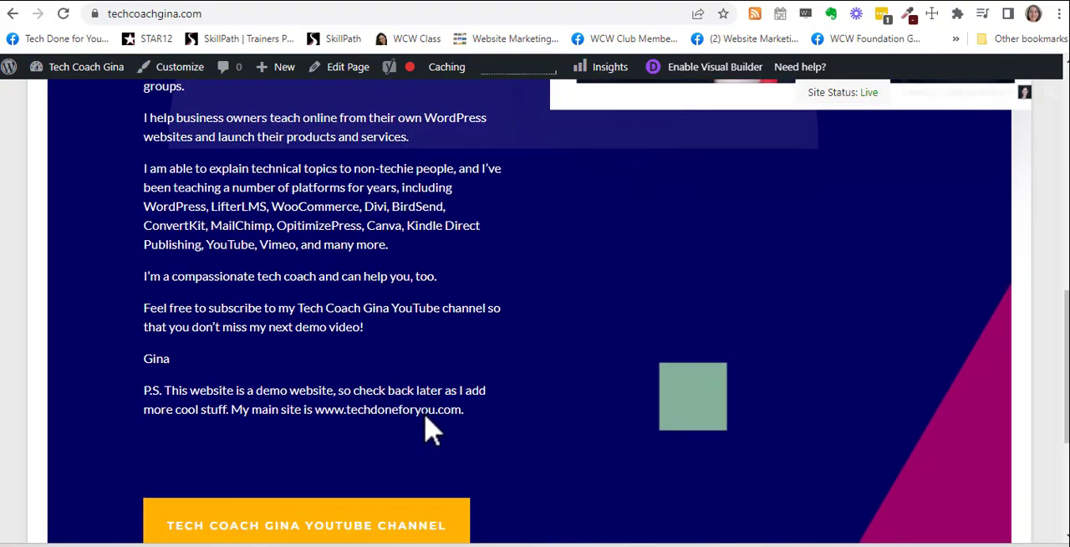
{"action": "scroll", "coordinate": [582, 393], "scroll_direction": "up", "scroll_amount": 2}
{"action": "scroll", "coordinate": [583, 393], "scroll_direction": "up", "scroll_amount": 6}
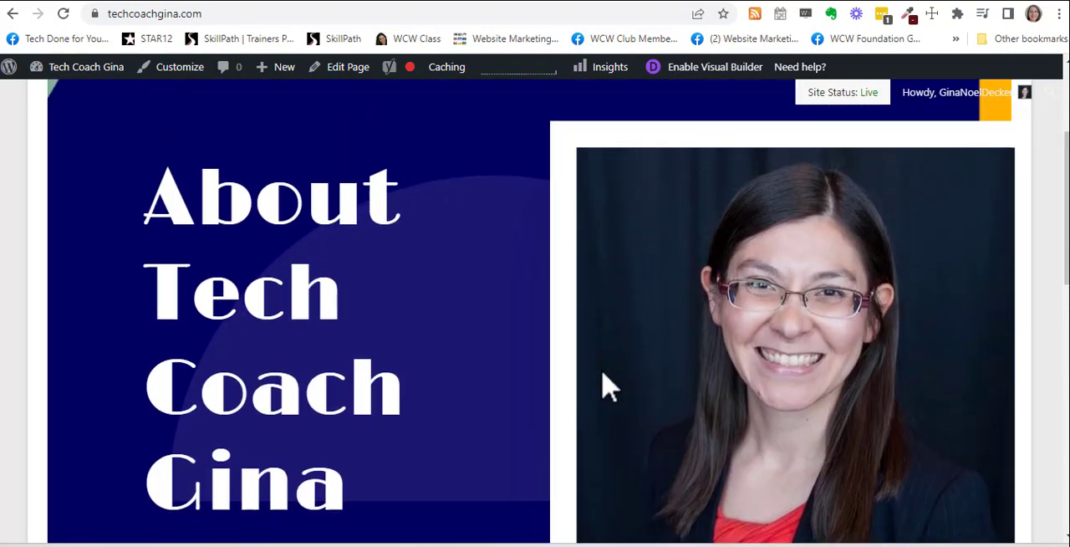
{"action": "scroll", "coordinate": [604, 385], "scroll_direction": "down", "scroll_amount": 6}
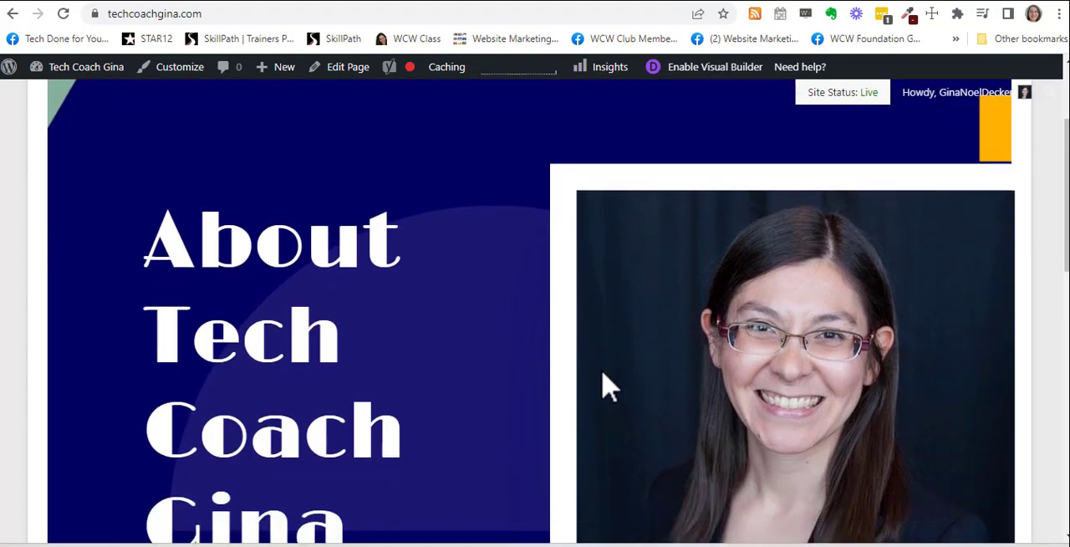